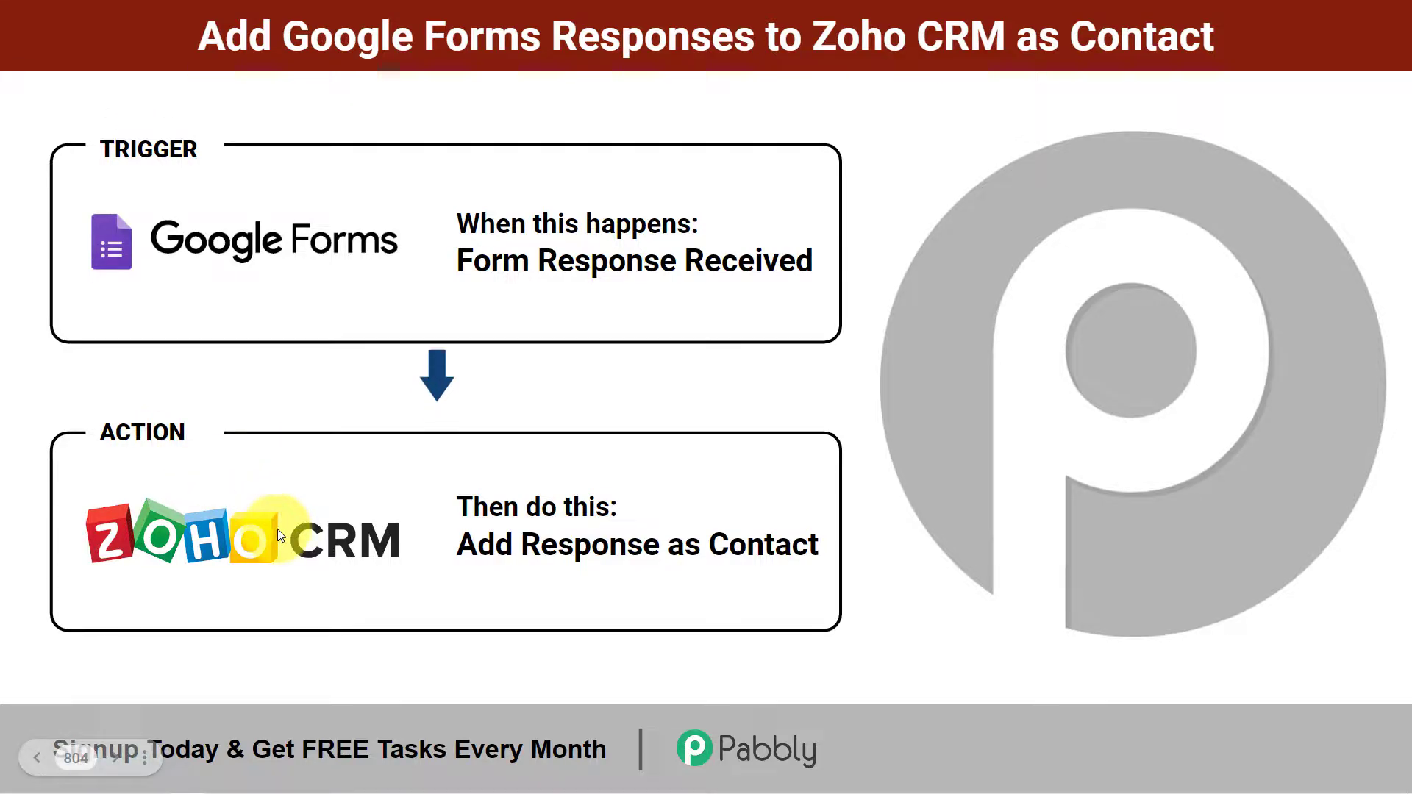
# - Leave the overview slide and bring up the Travel Booking & Enquiry Form in Chrome
pyautogui.hotkey('alt', 'Tab')
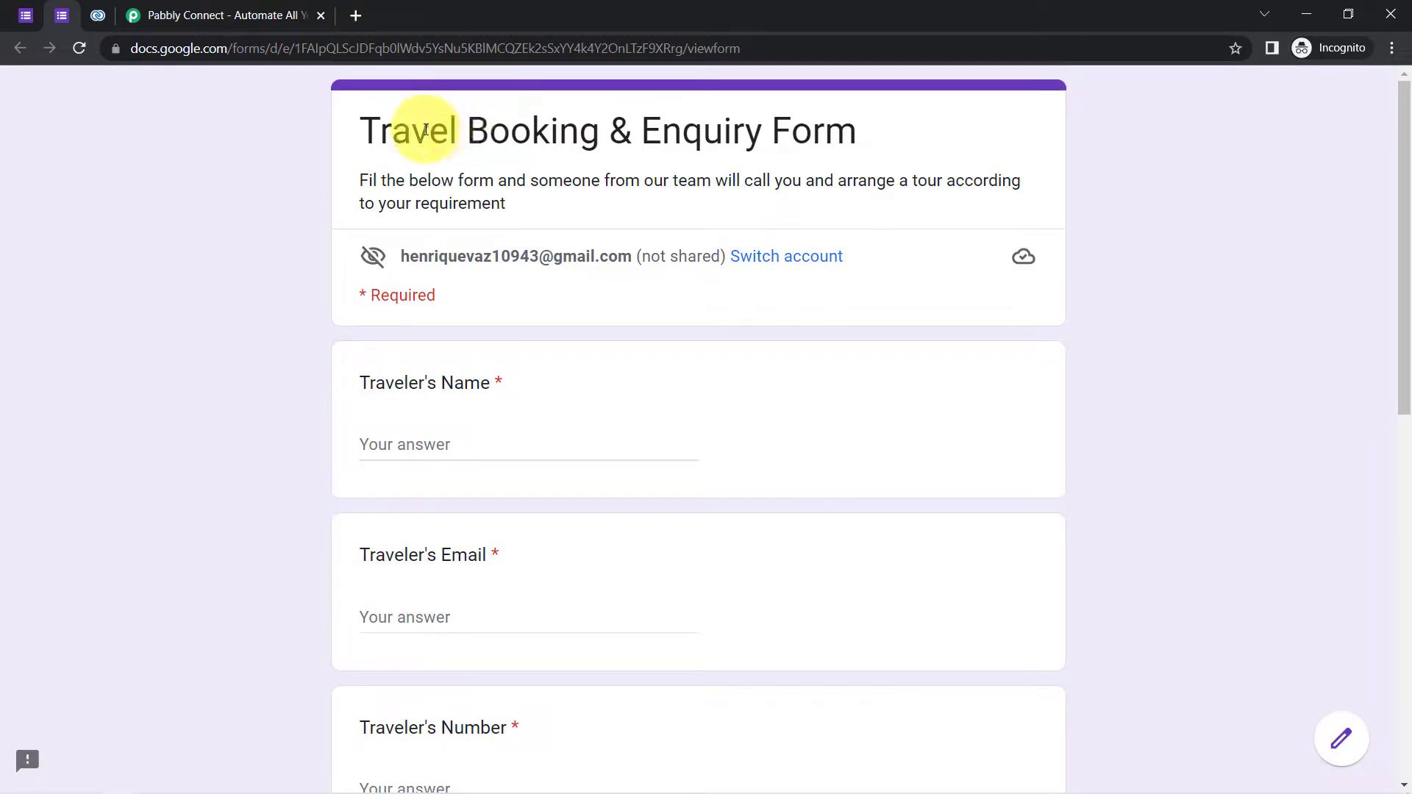
# - Show the form's title and the empty Zoho CRM contacts list, then go to the Pabbly Connect website
pyautogui.moveTo(392, 131); pyautogui.dragTo(743, 145)
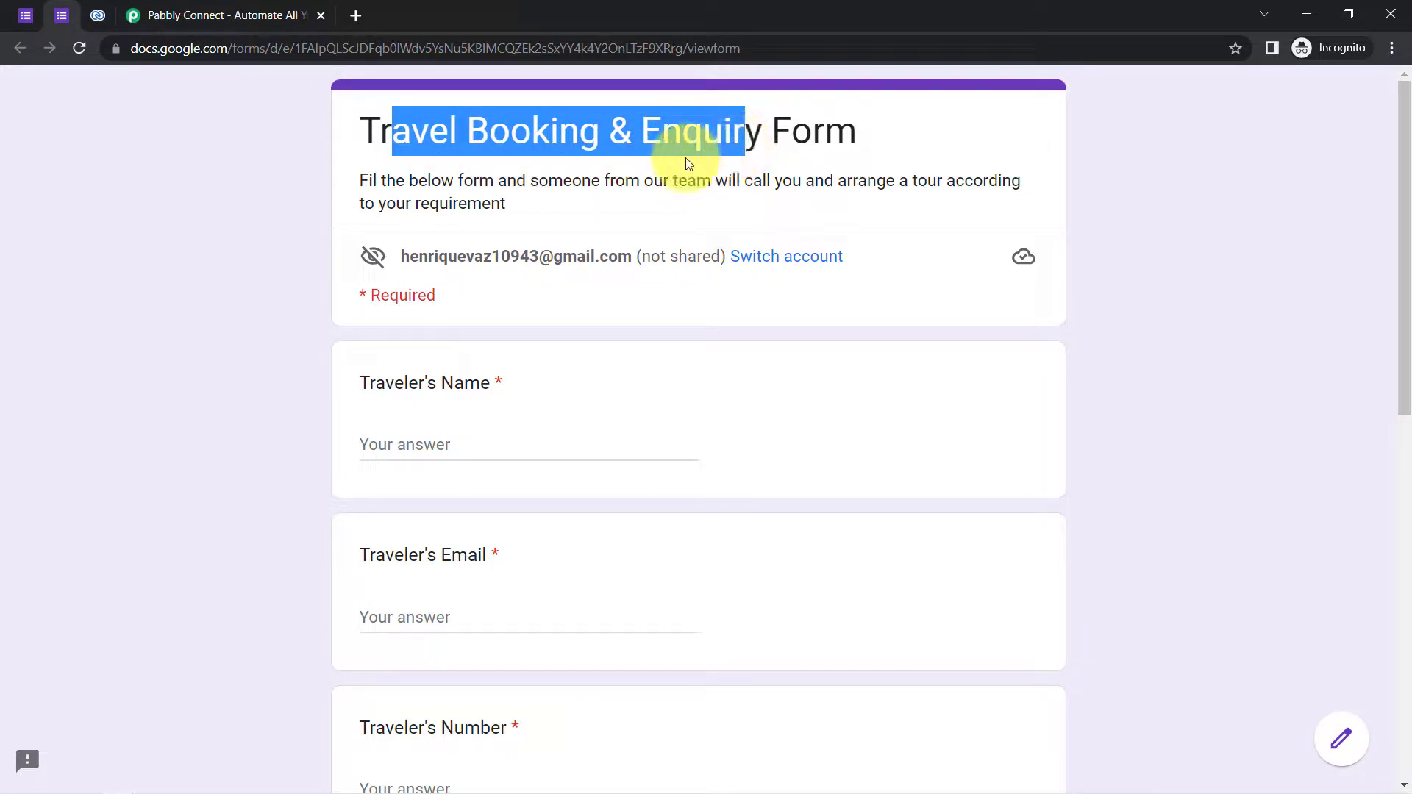
pyautogui.click(92, 18)
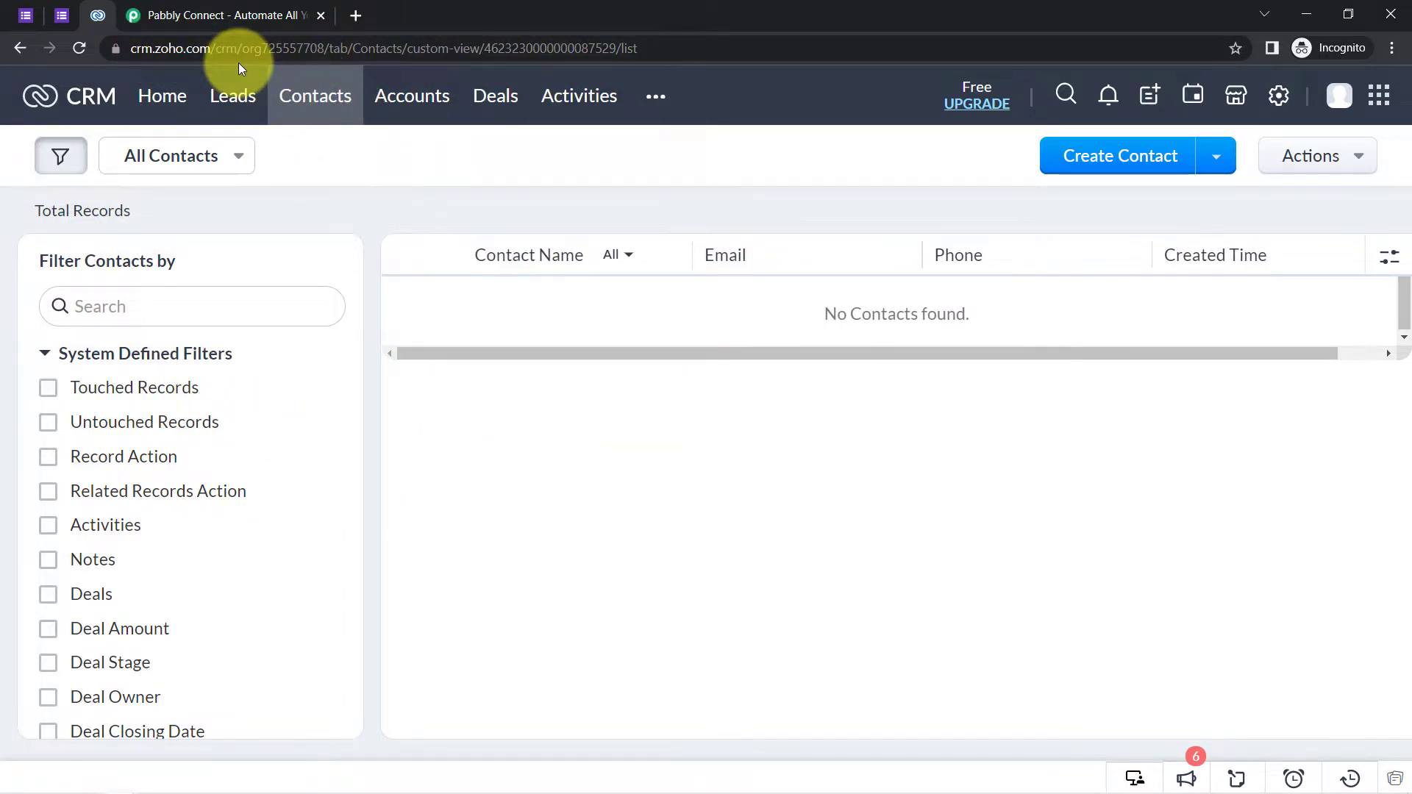
pyautogui.click(64, 15)
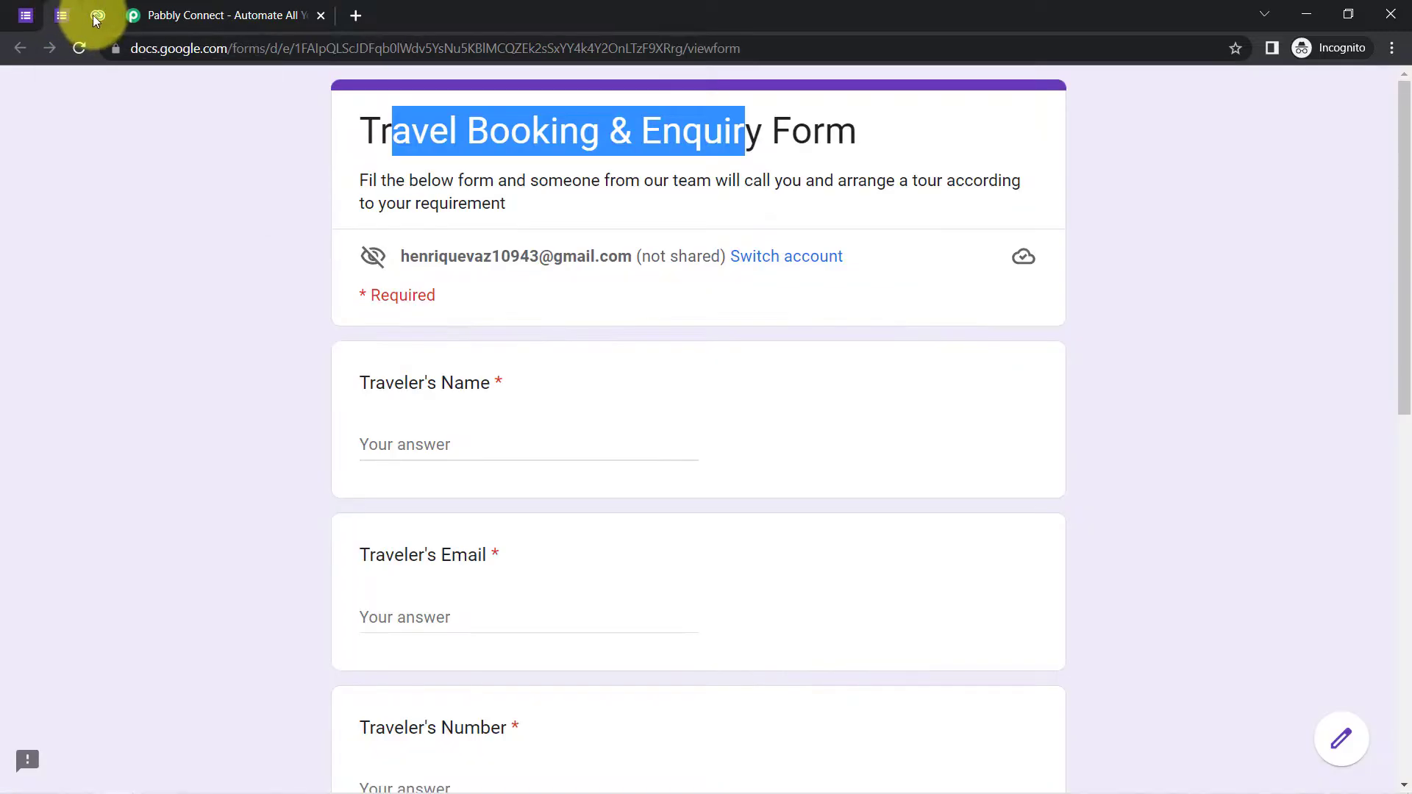
pyautogui.click(97, 15)
pyautogui.click(172, 16)
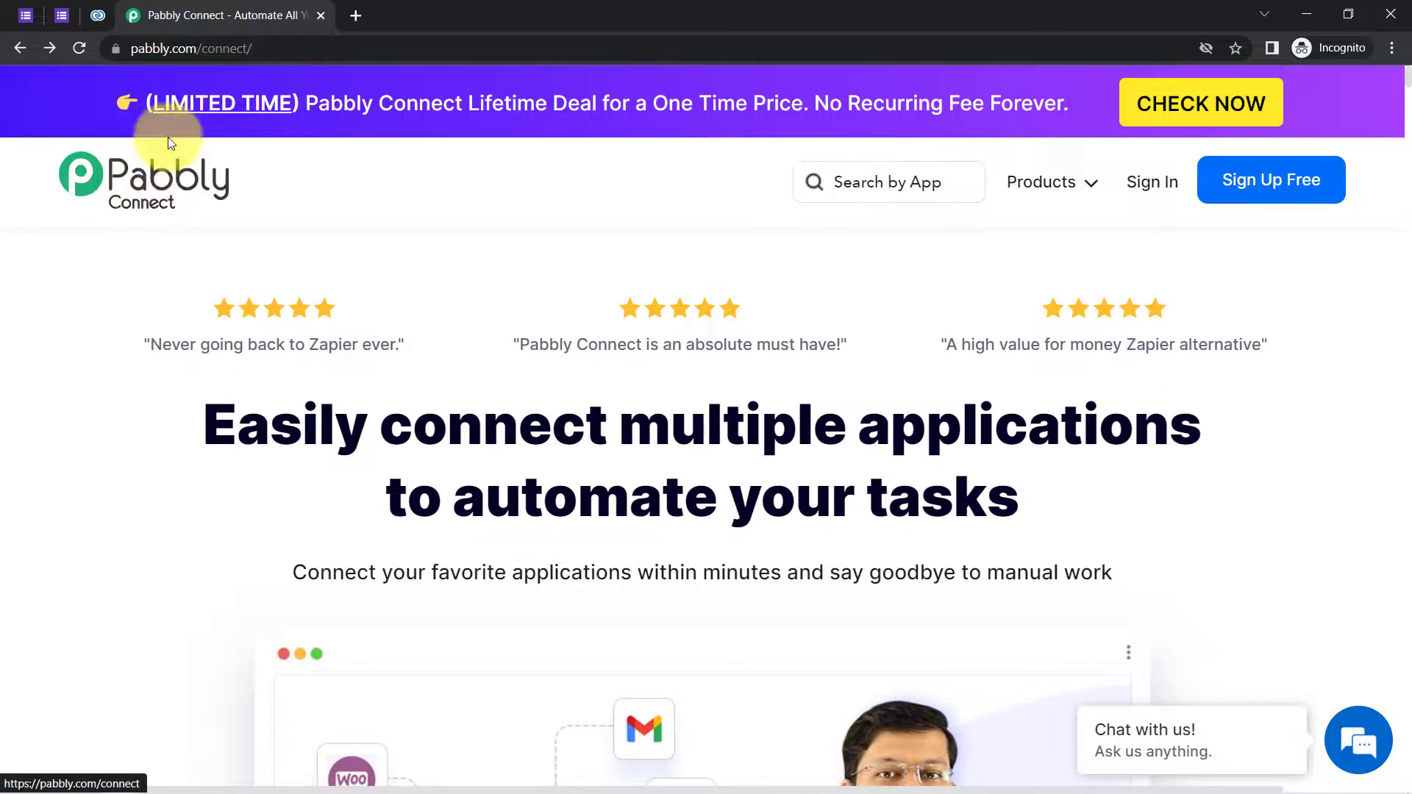
# - Dismiss the lifetime offer popup and point out the Pabbly Connect web address
pyautogui.moveTo(161, 48); pyautogui.dragTo(269, 49)
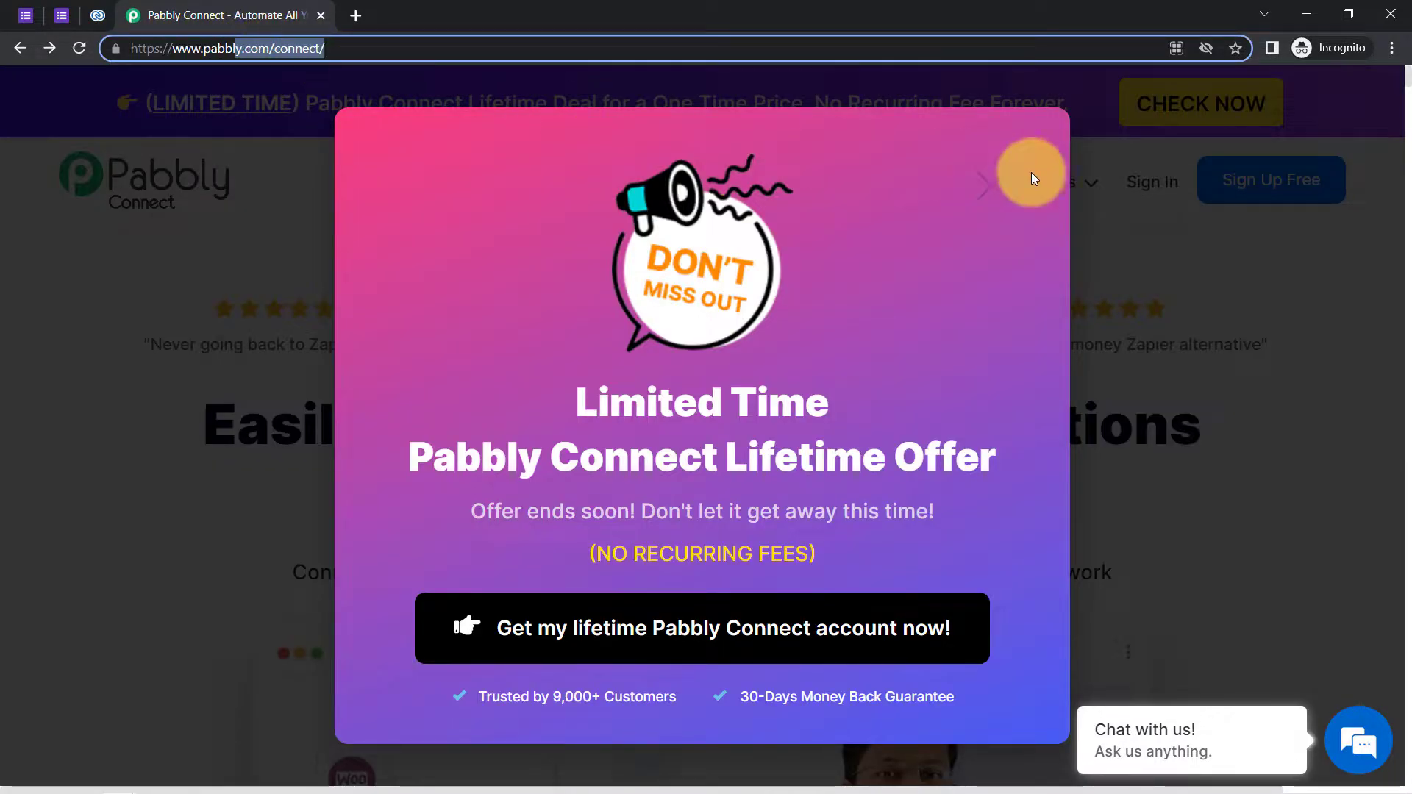
pyautogui.click(991, 188)
pyautogui.click(204, 49)
pyautogui.moveTo(166, 48); pyautogui.dragTo(365, 66)
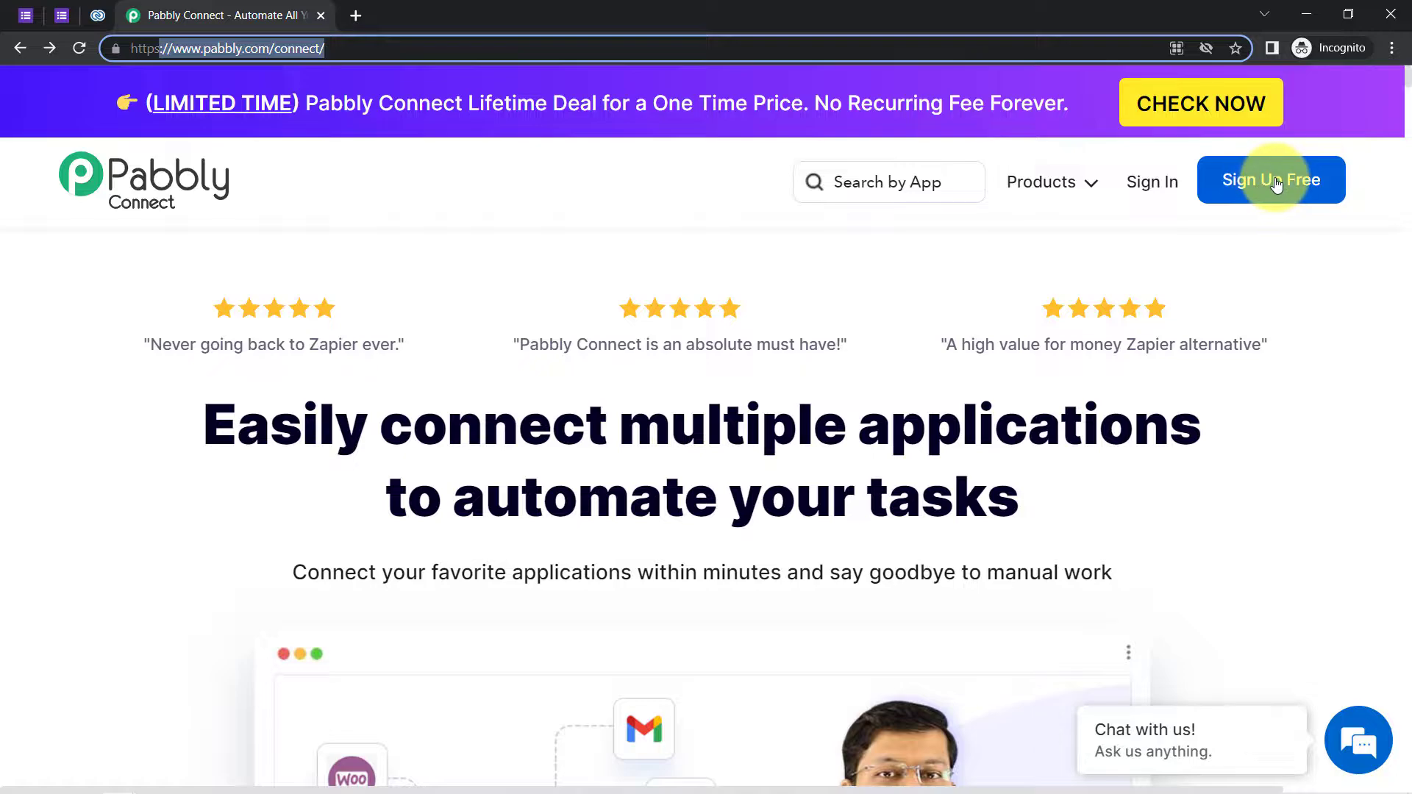
# - Sign in and launch the Pabbly Connect app to reach its Dashboard
pyautogui.click(1140, 188)
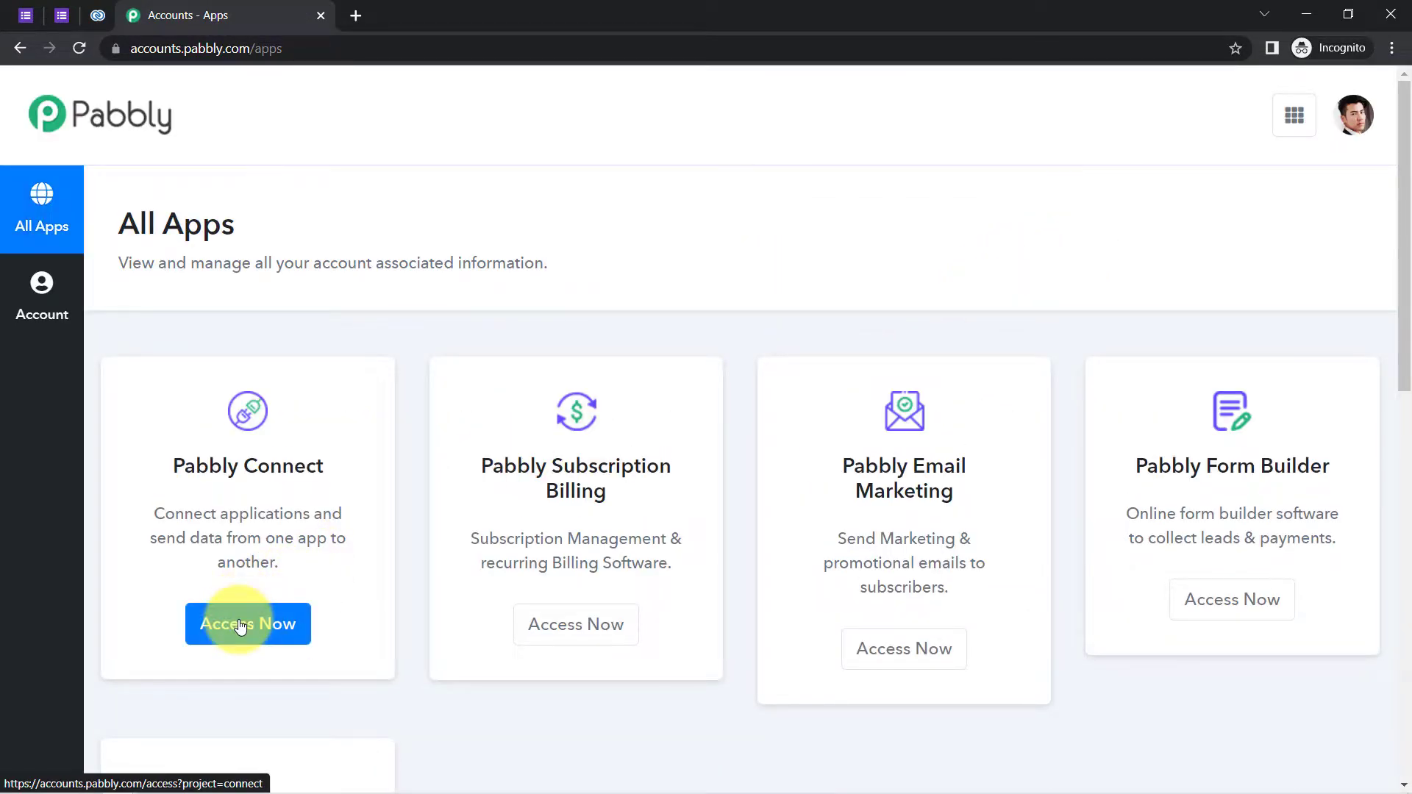
pyautogui.click(240, 627)
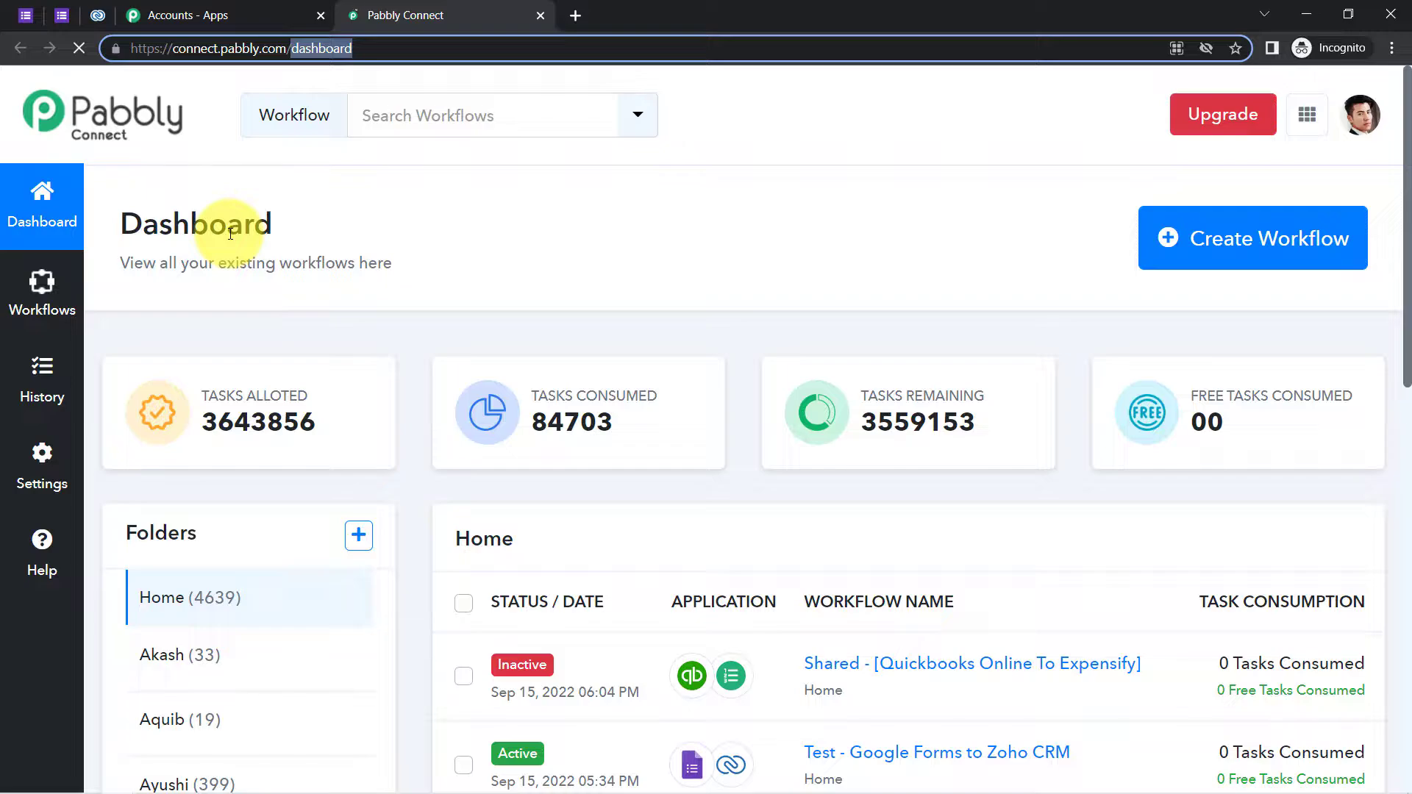
pyautogui.doubleClick(251, 231)
pyautogui.click(315, 227)
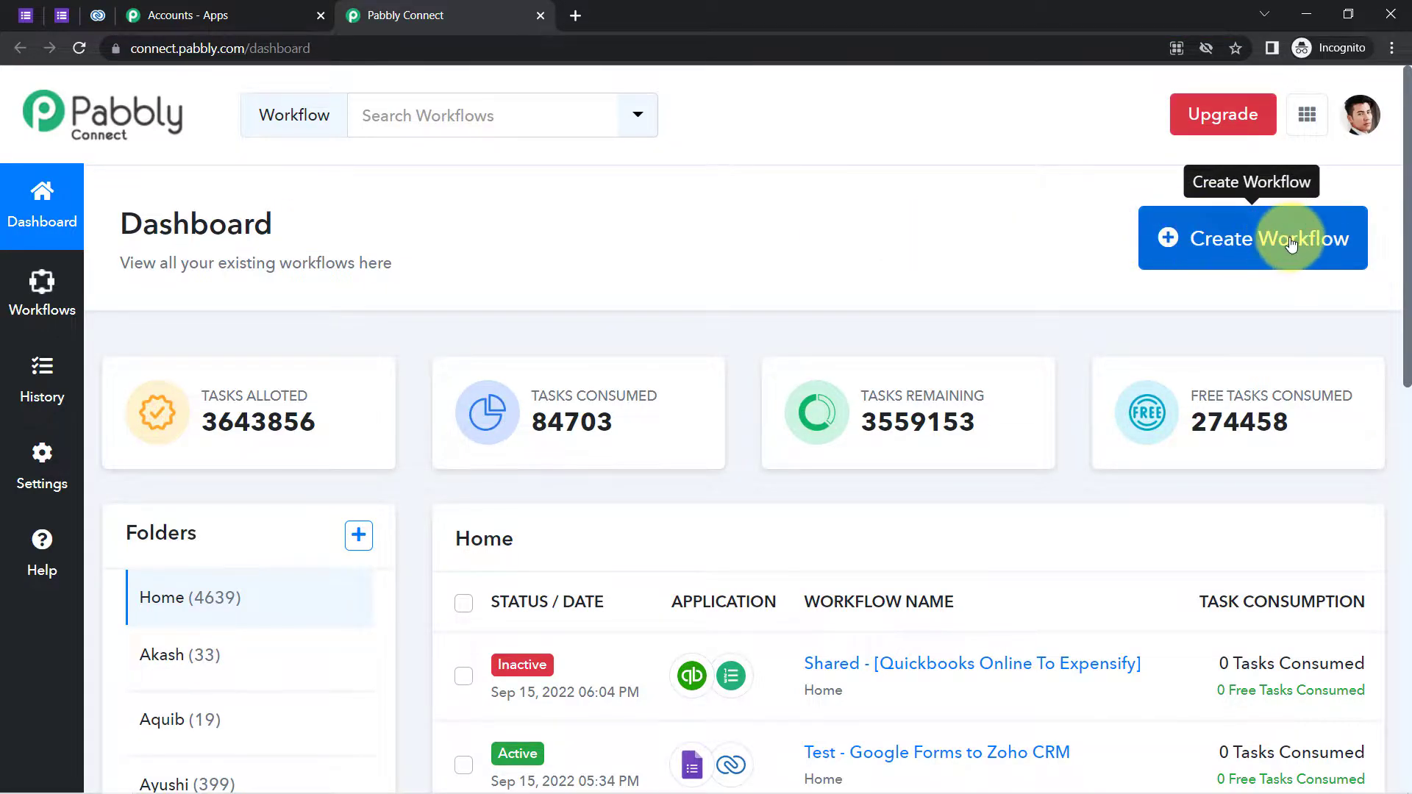
# - Create a new workflow named 'Google Forms to Zoho CRM Automation'
pyautogui.click(1240, 240)
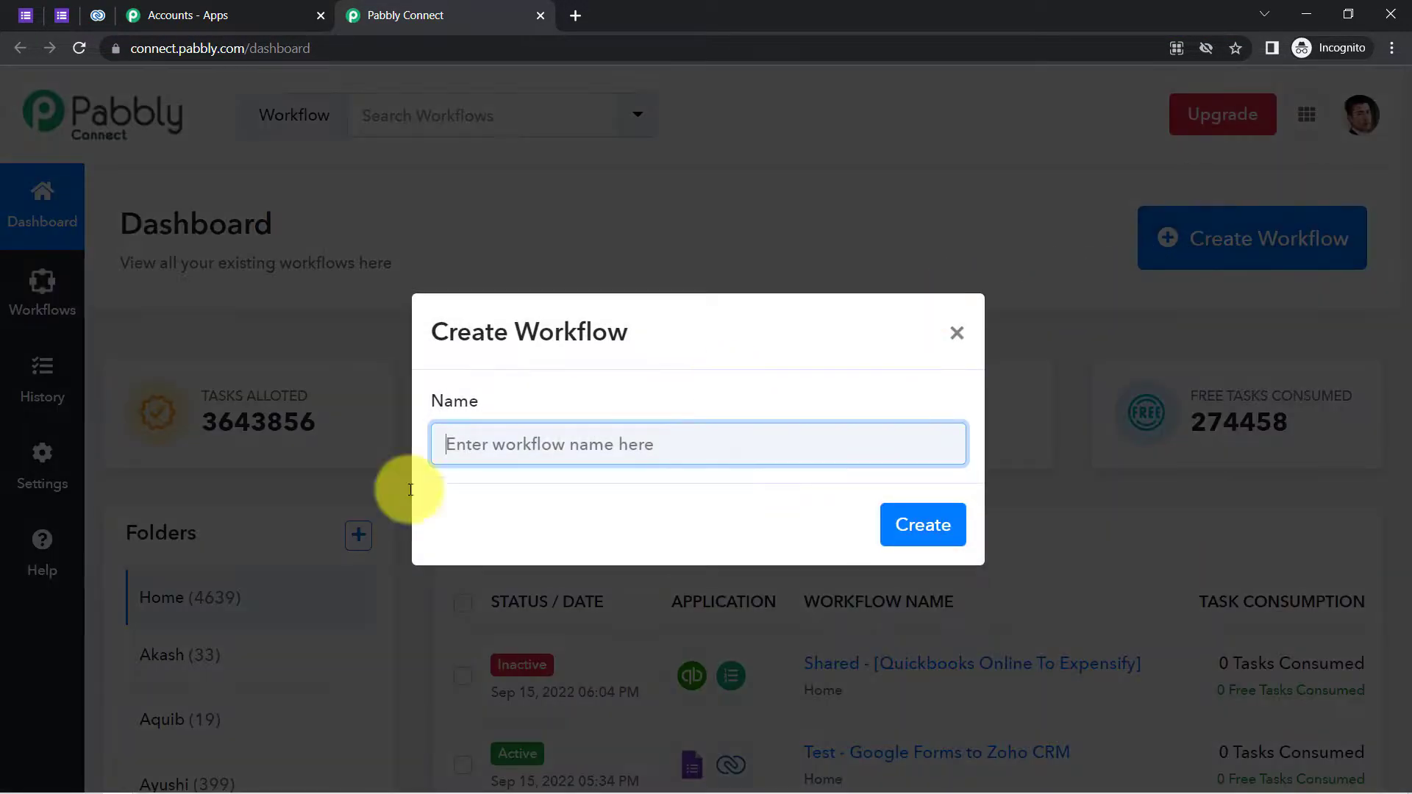
pyautogui.moveTo(467, 342); pyautogui.dragTo(646, 338)
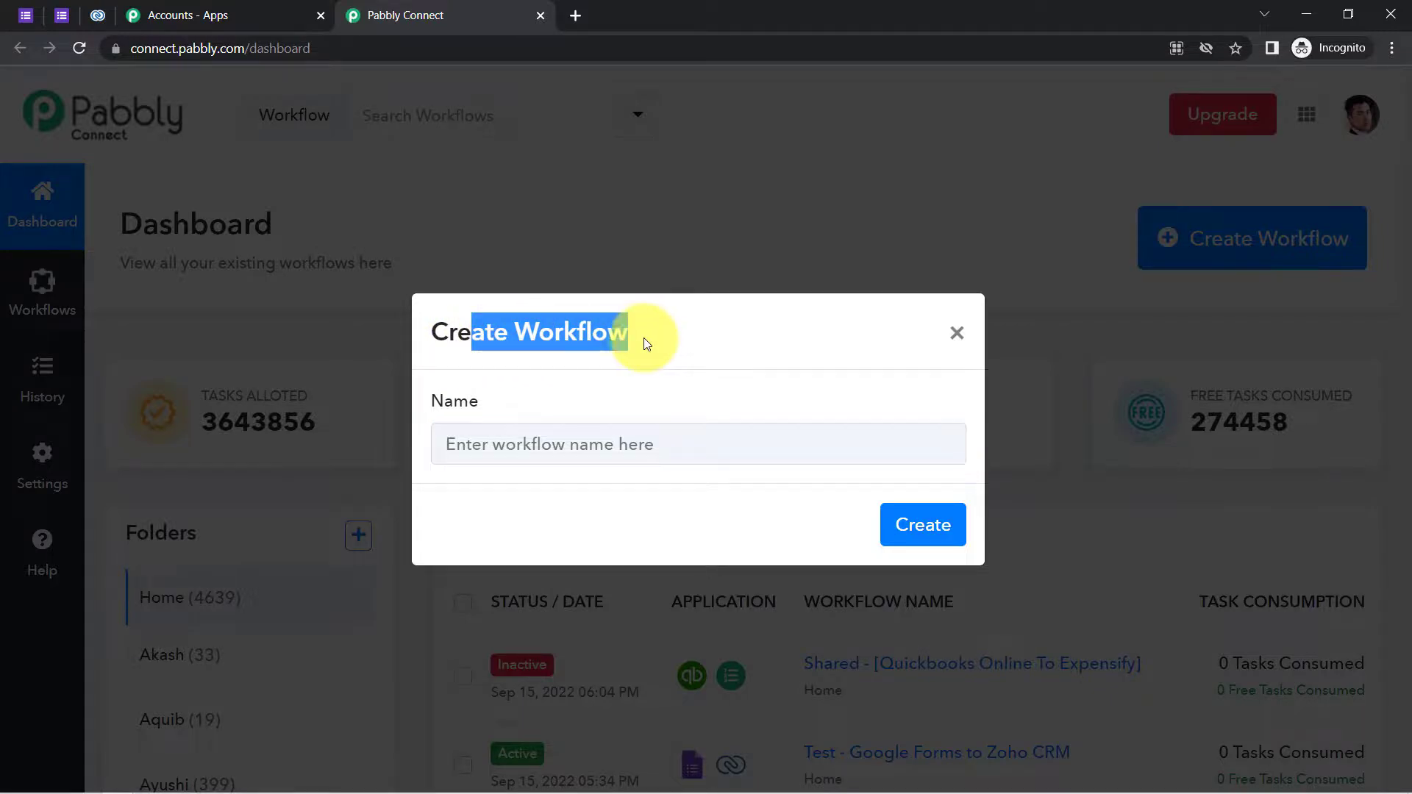
pyautogui.click(525, 449)
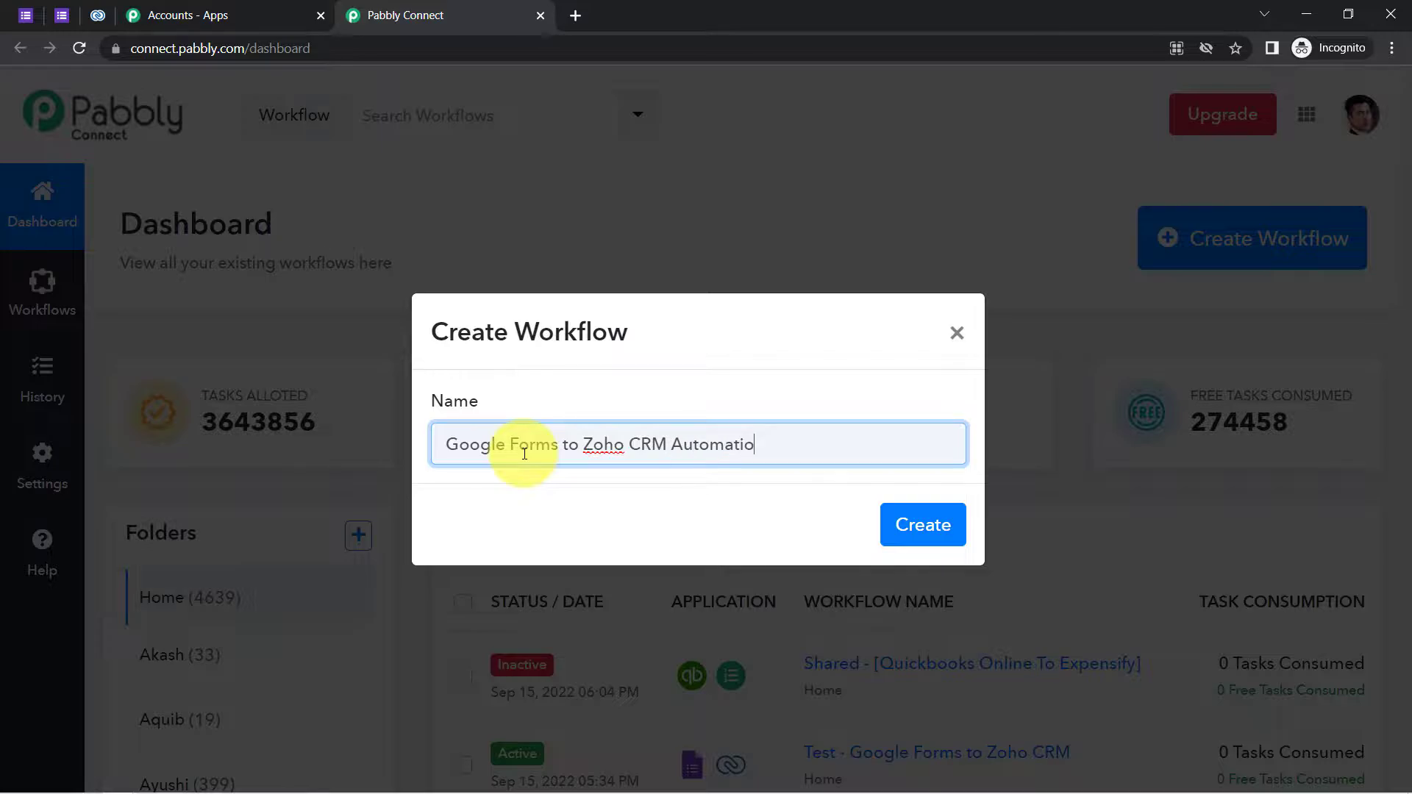
pyautogui.click(902, 524)
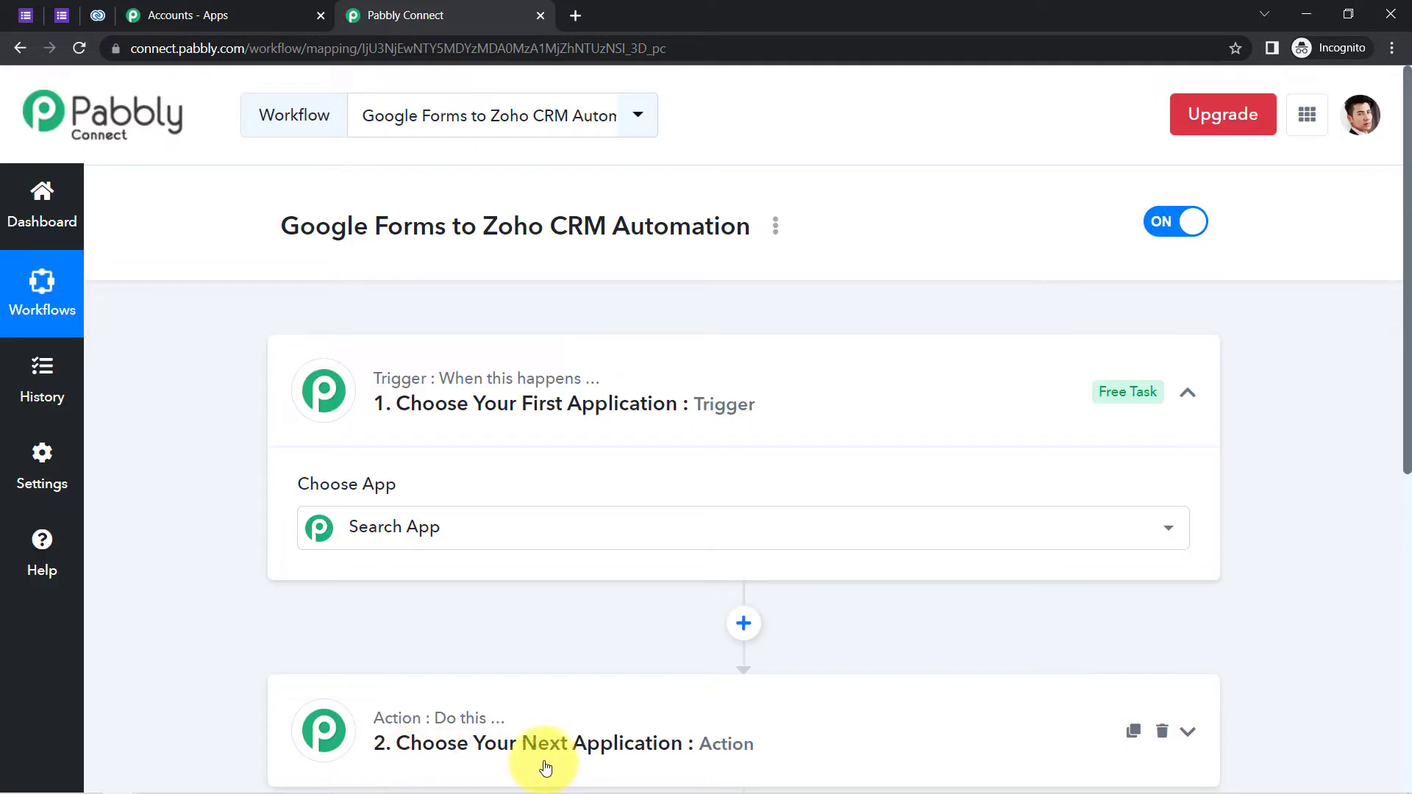
# - Choose Google Forms, found by searching 'google for', as the workflow's trigger app
pyautogui.click(457, 422)
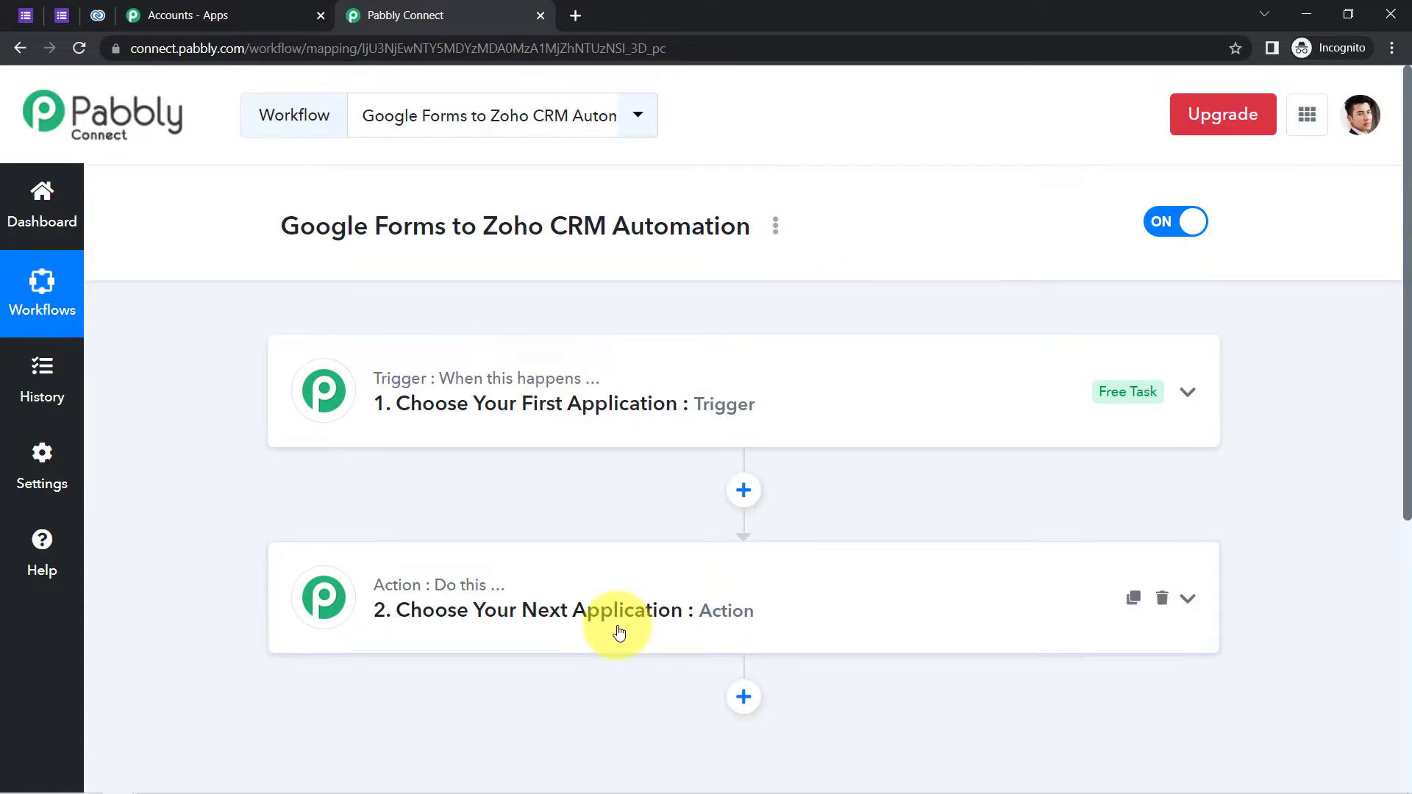
pyautogui.moveTo(279, 228); pyautogui.dragTo(752, 229)
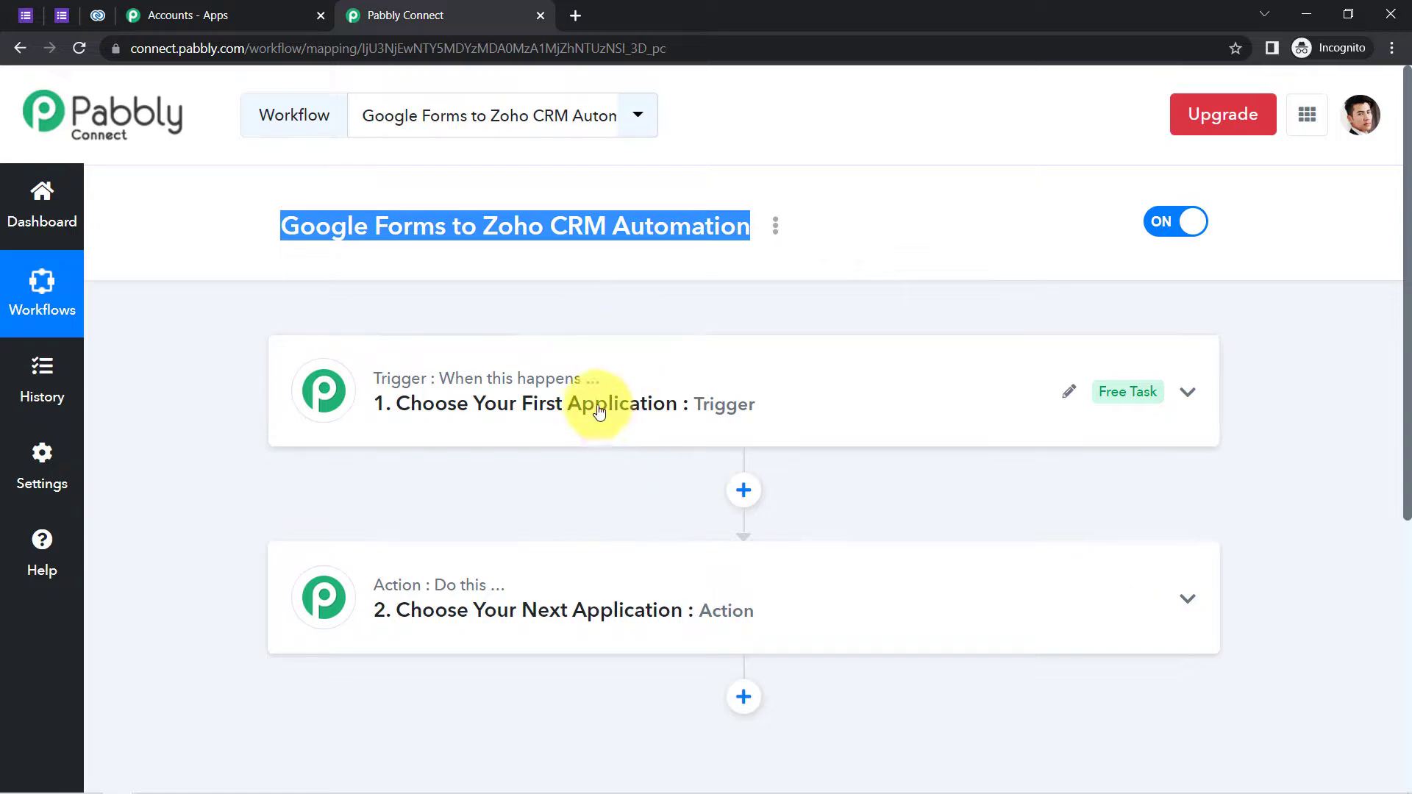
pyautogui.click(641, 404)
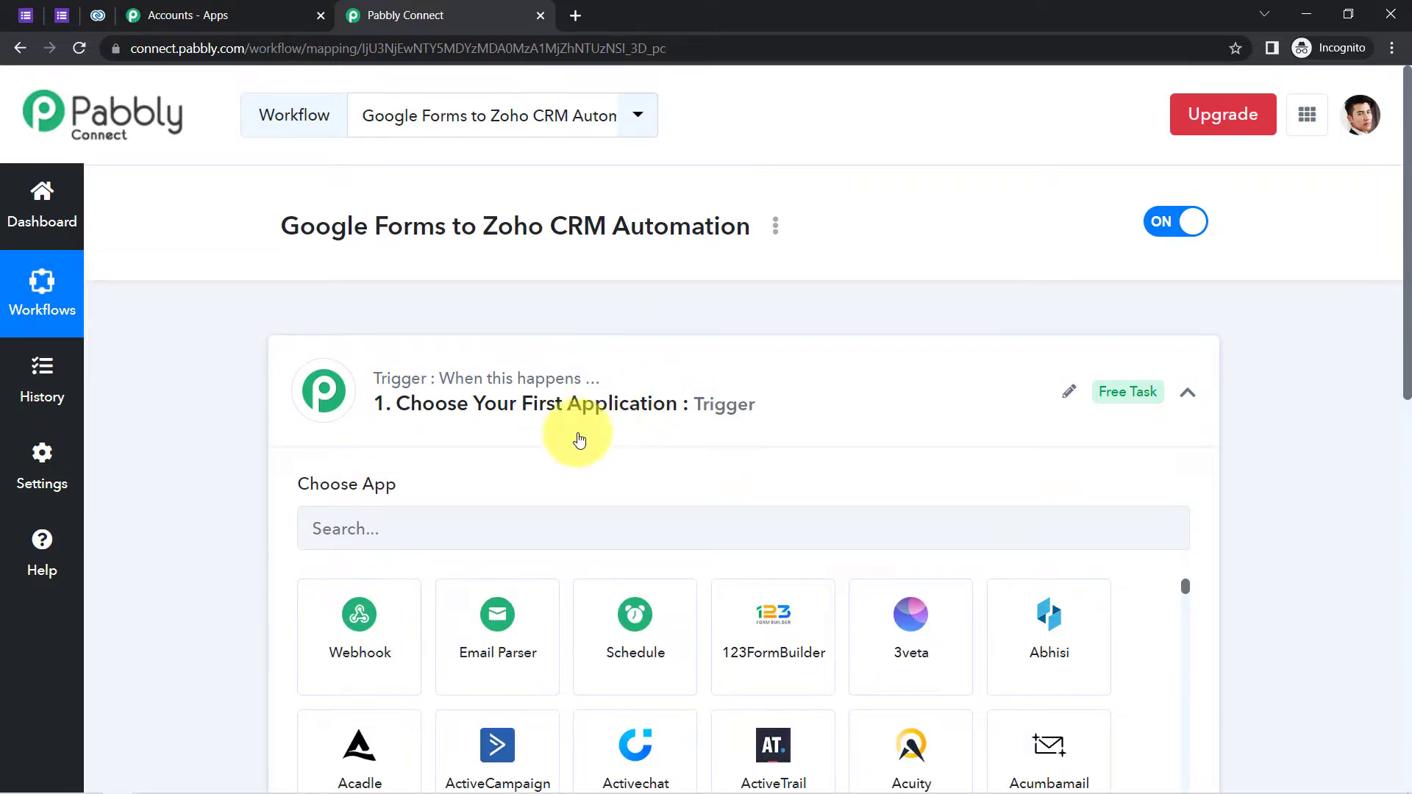
pyautogui.click(407, 518)
pyautogui.write('go')
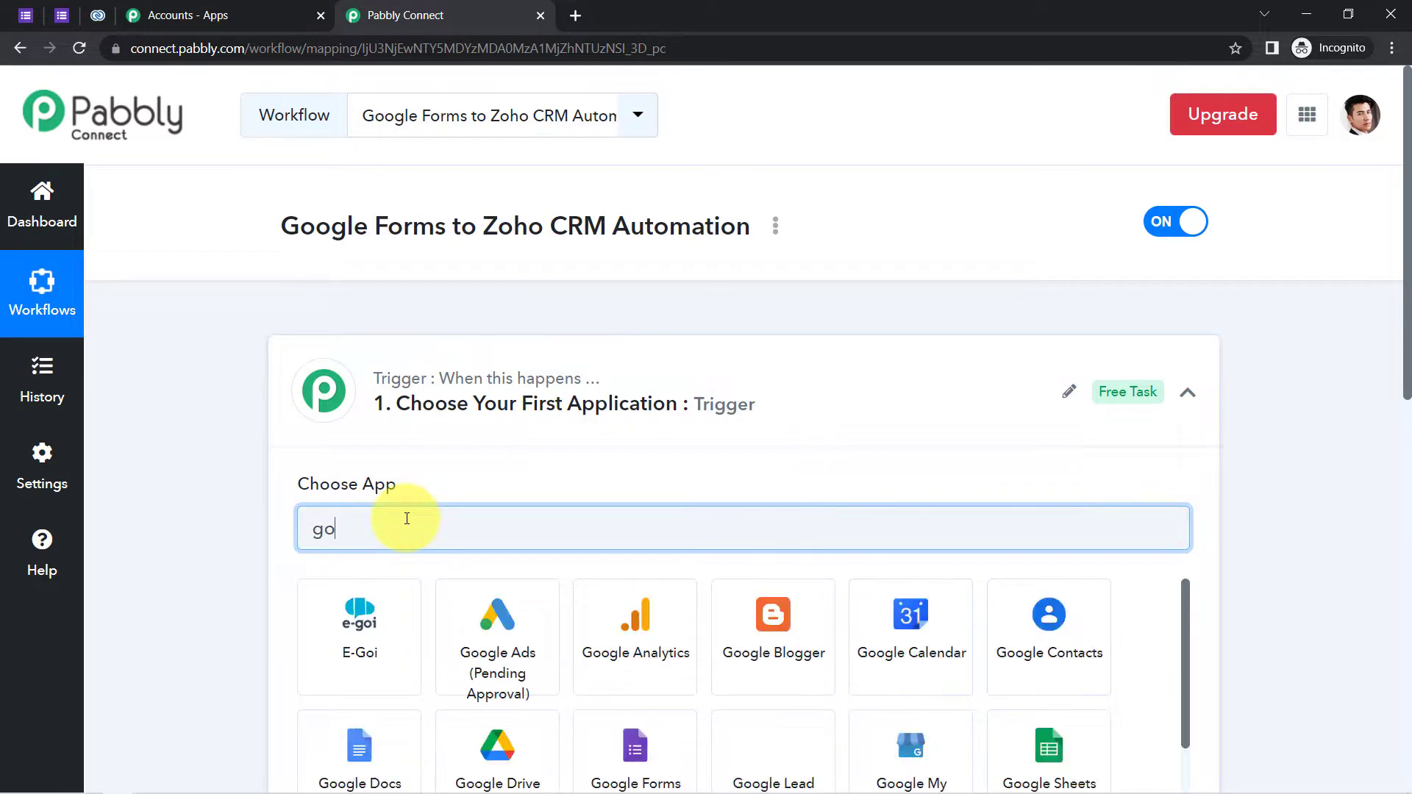
pyautogui.write('ogle for')
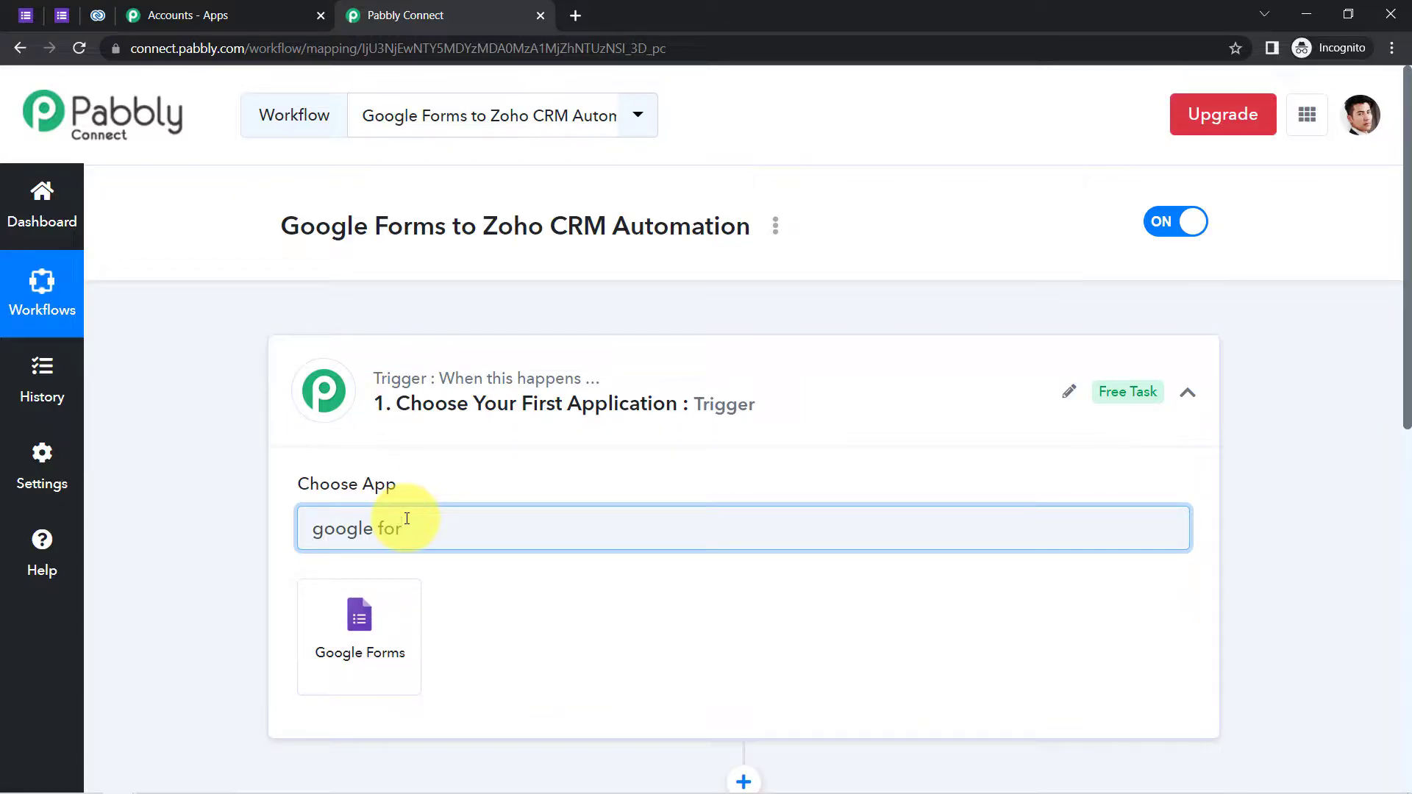
pyautogui.click(343, 638)
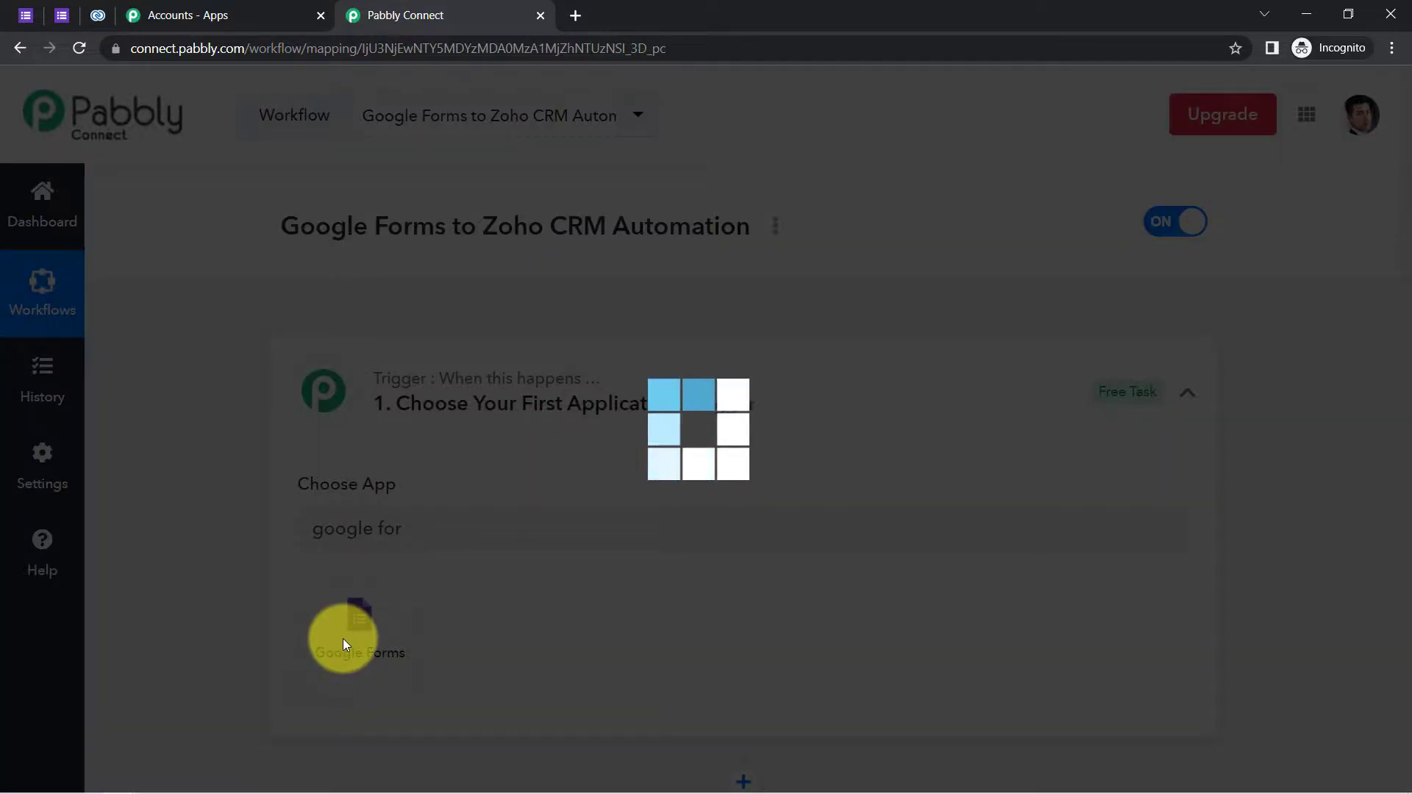
pyautogui.scroll(-3, 240, 558)
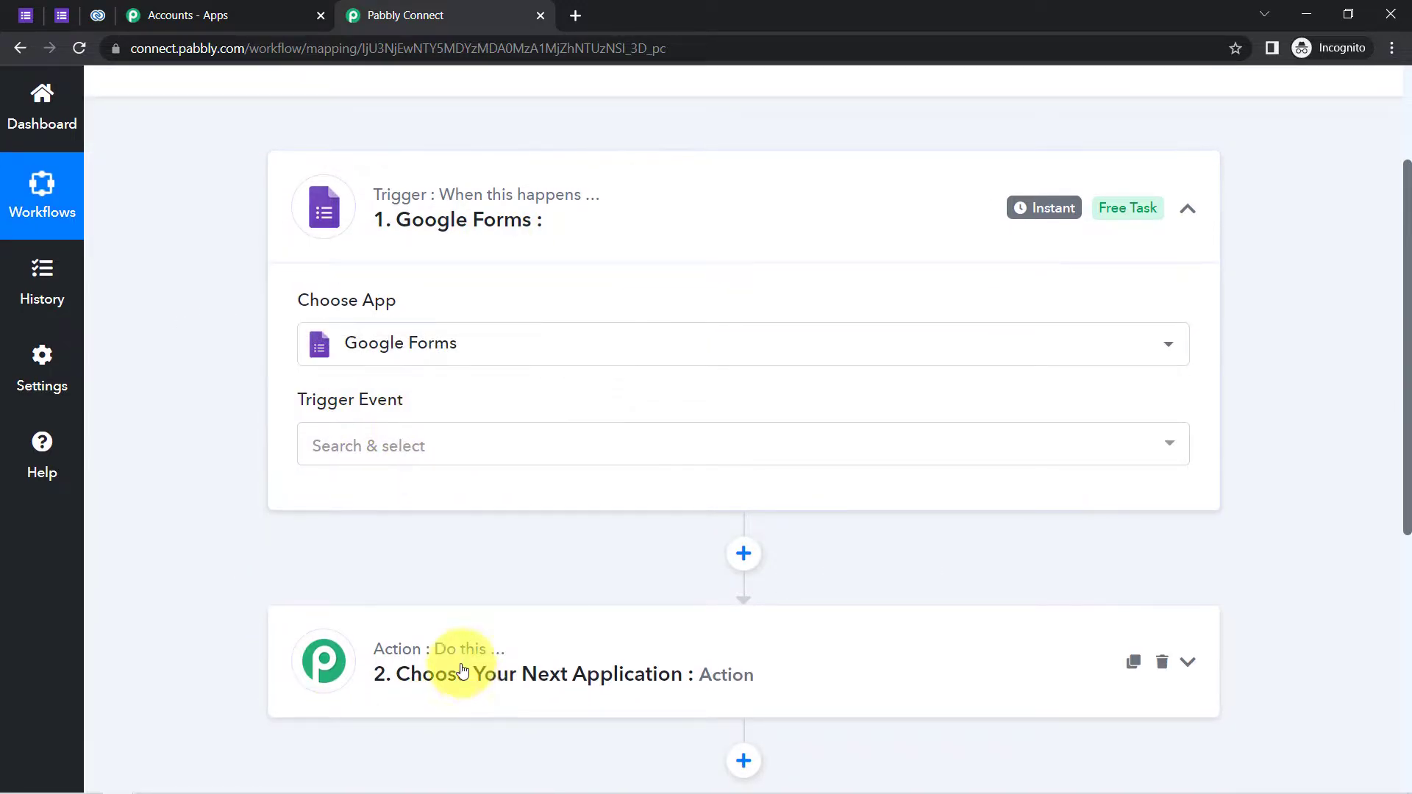
# - Set the Google Forms trigger event to New Response Received
pyautogui.click(379, 461)
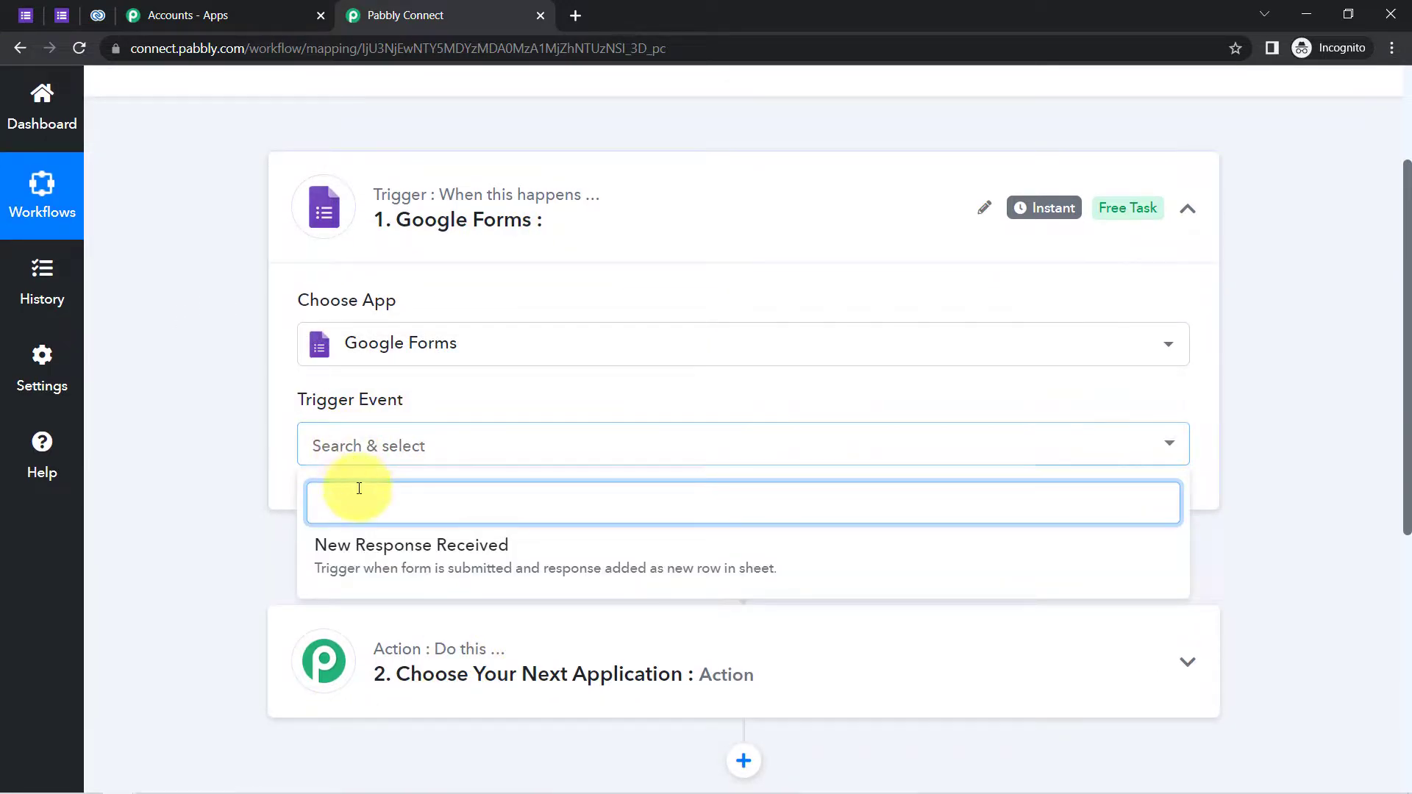
pyautogui.click(367, 563)
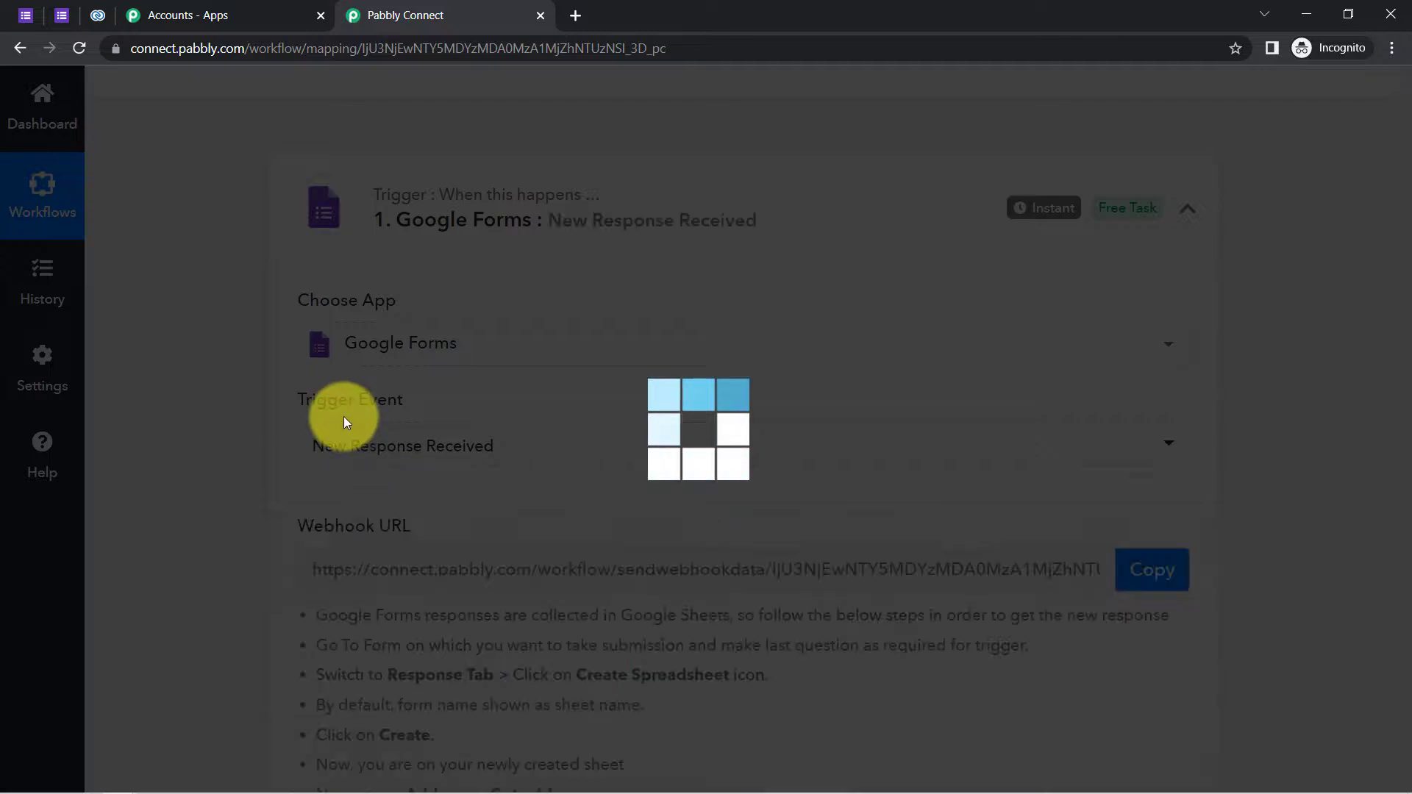
pyautogui.scroll(-2, 341, 418)
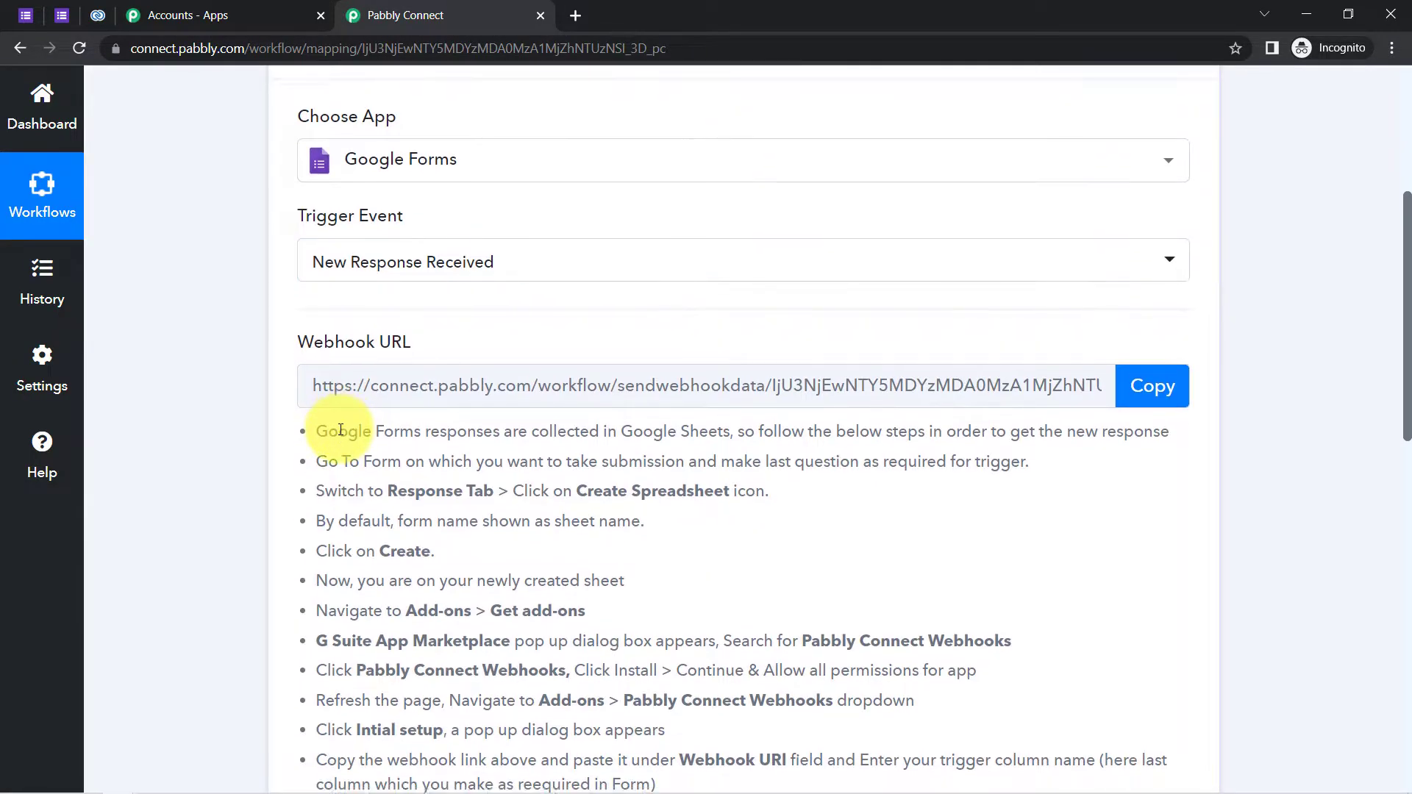
# - Review the webhook setup instructions and copy the generated Webhook URL
pyautogui.moveTo(355, 351)
pyautogui.moveTo(355, 352); pyautogui.dragTo(461, 391)
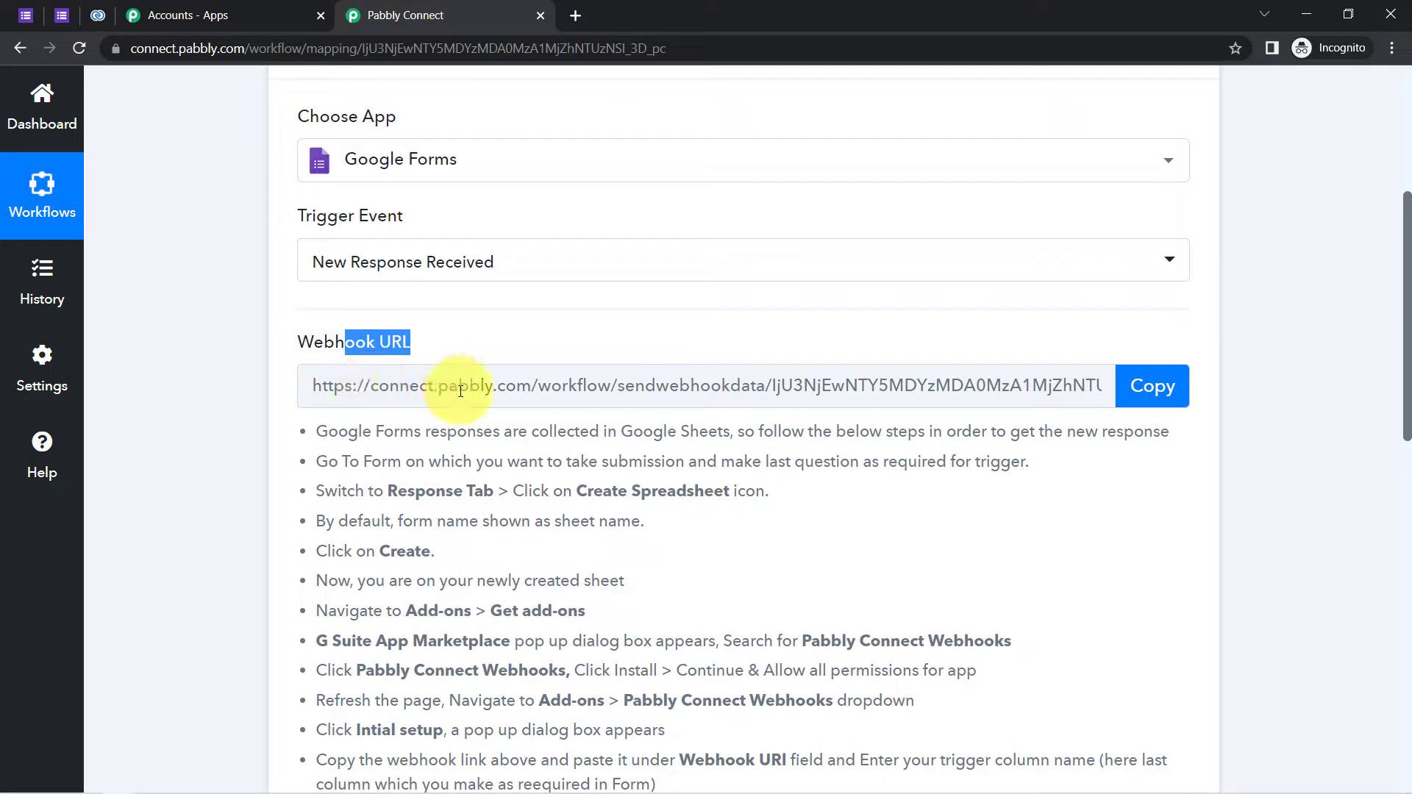
pyautogui.moveTo(330, 433); pyautogui.dragTo(500, 602)
pyautogui.scroll(-2, 490, 581)
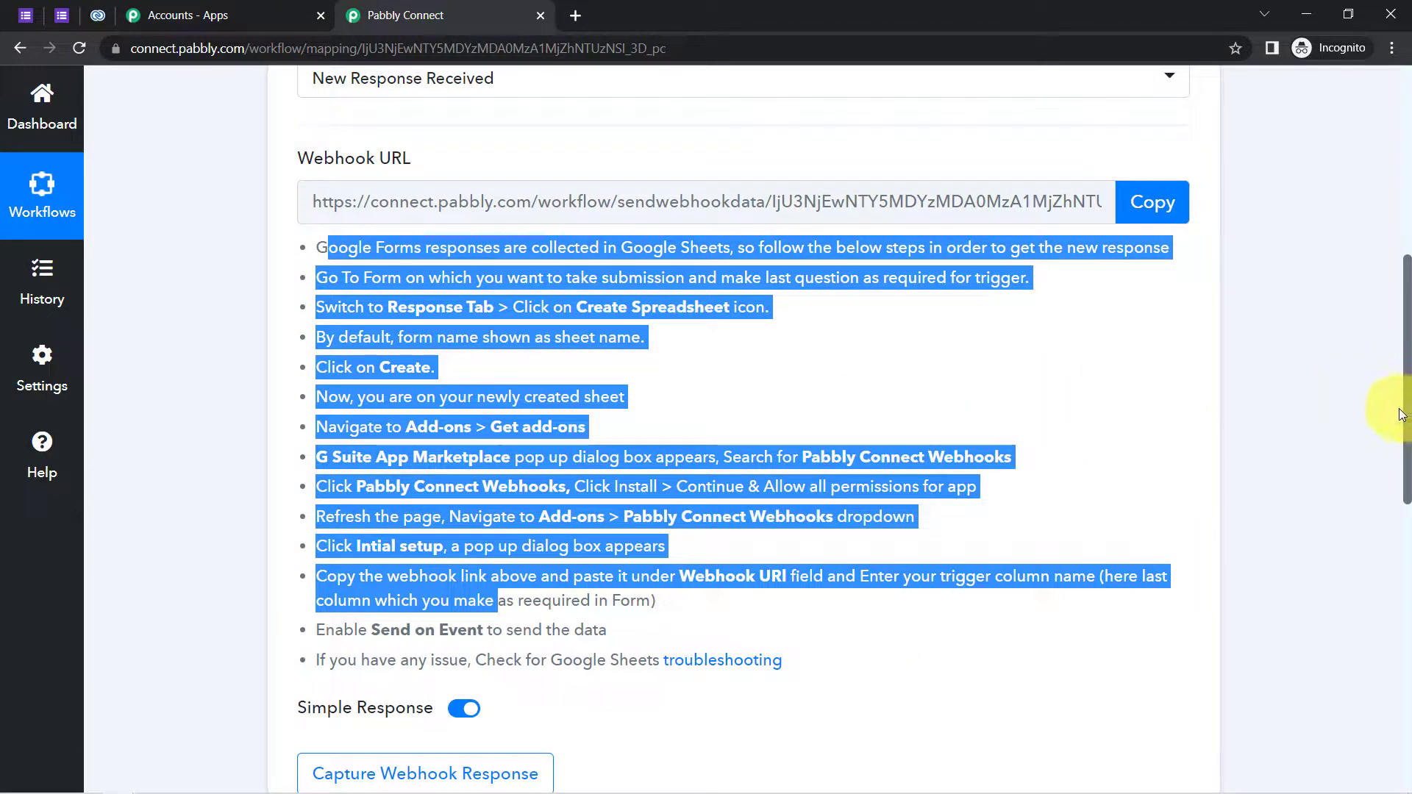
pyautogui.moveTo(1406, 424); pyautogui.dragTo(1380, 309)
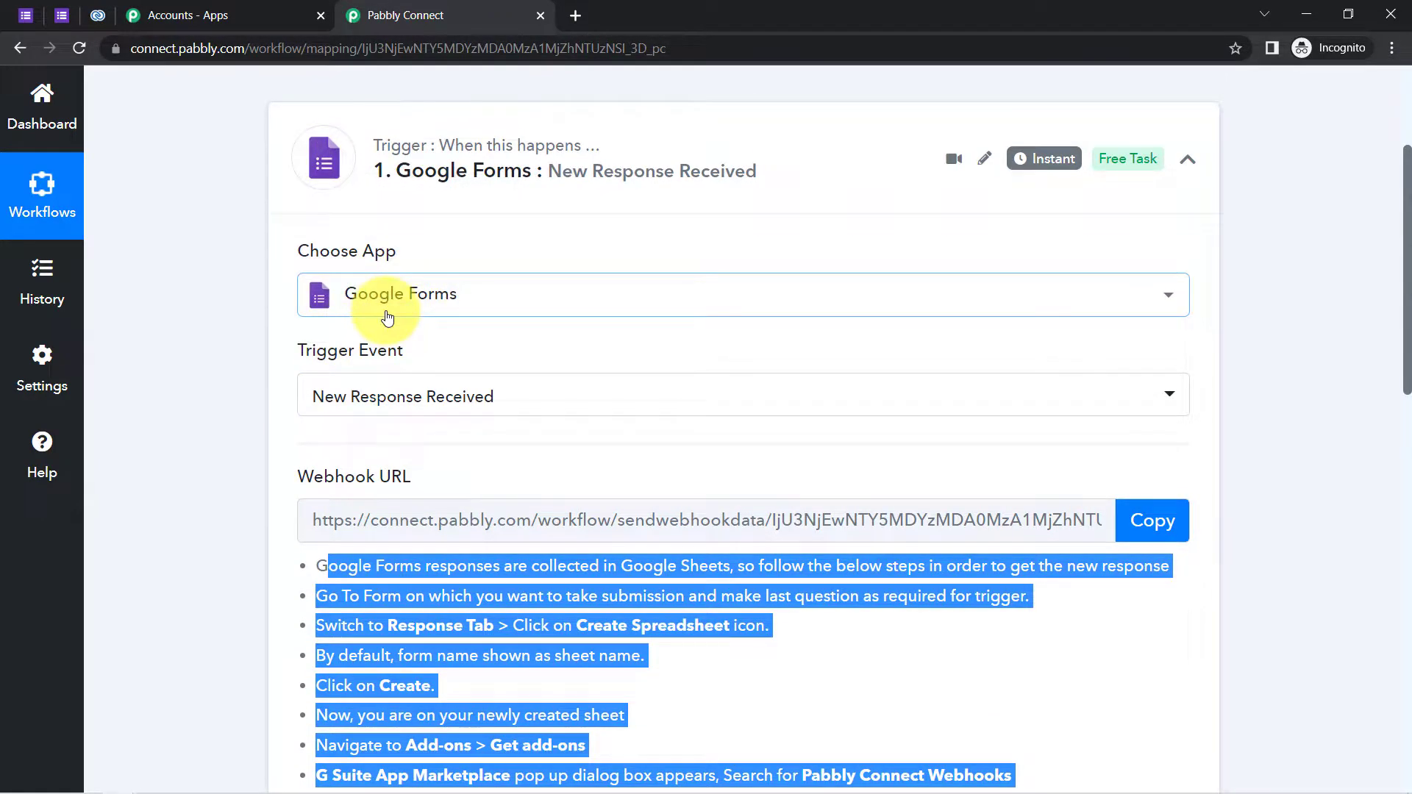
pyautogui.click(157, 277)
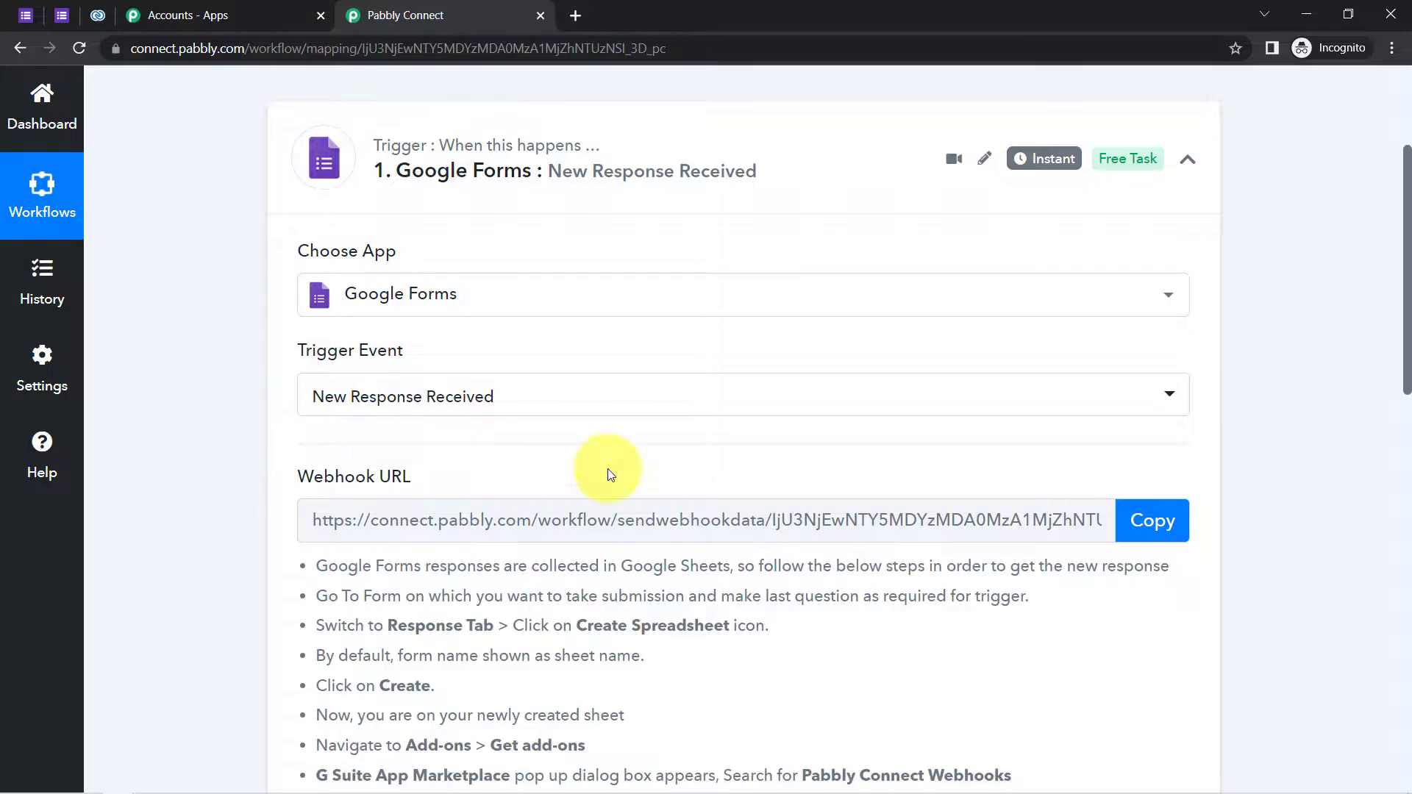
pyautogui.click(1152, 522)
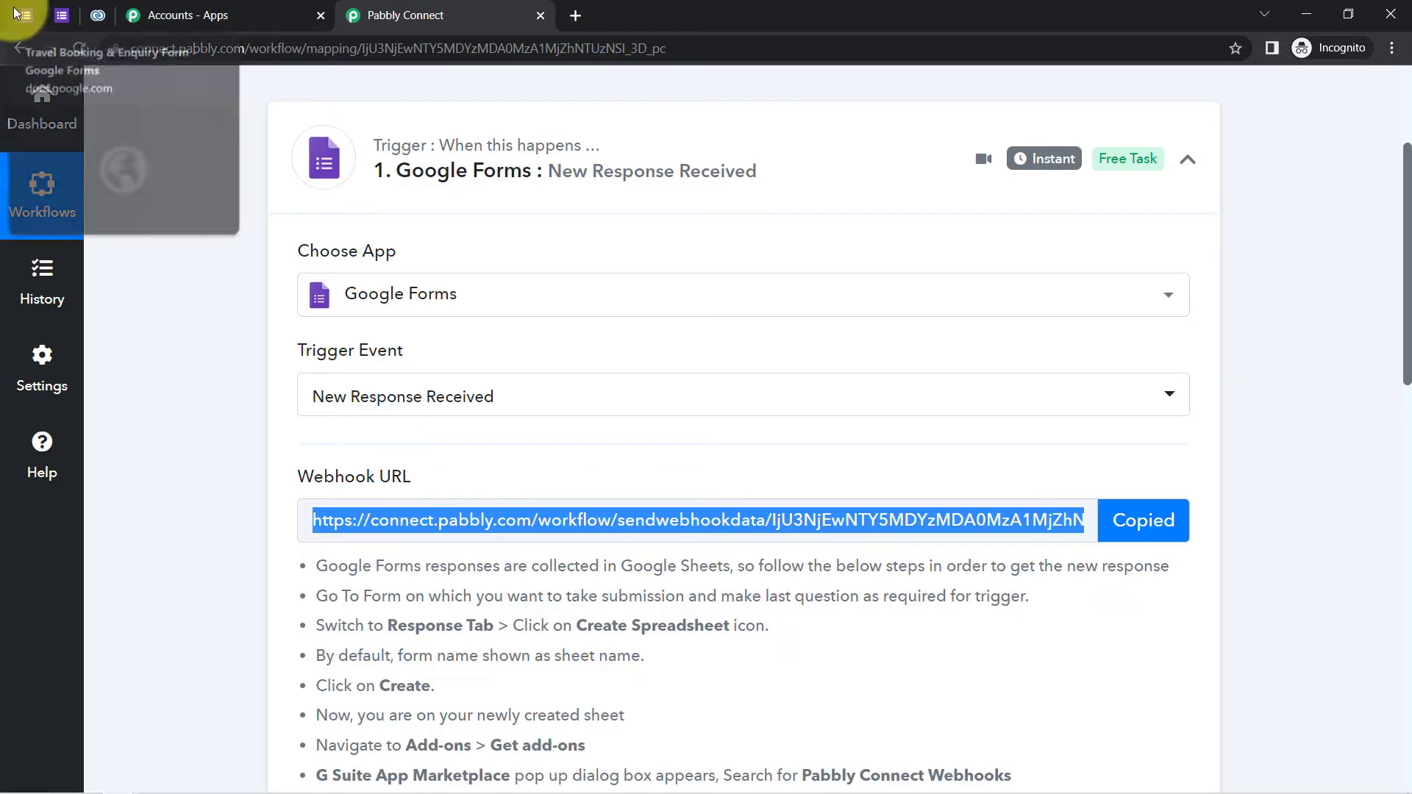
# - Open the form's responses in the linked 'Travel Booking & Enquiry Form (Responses)' spreadsheet
pyautogui.click(16, 14)
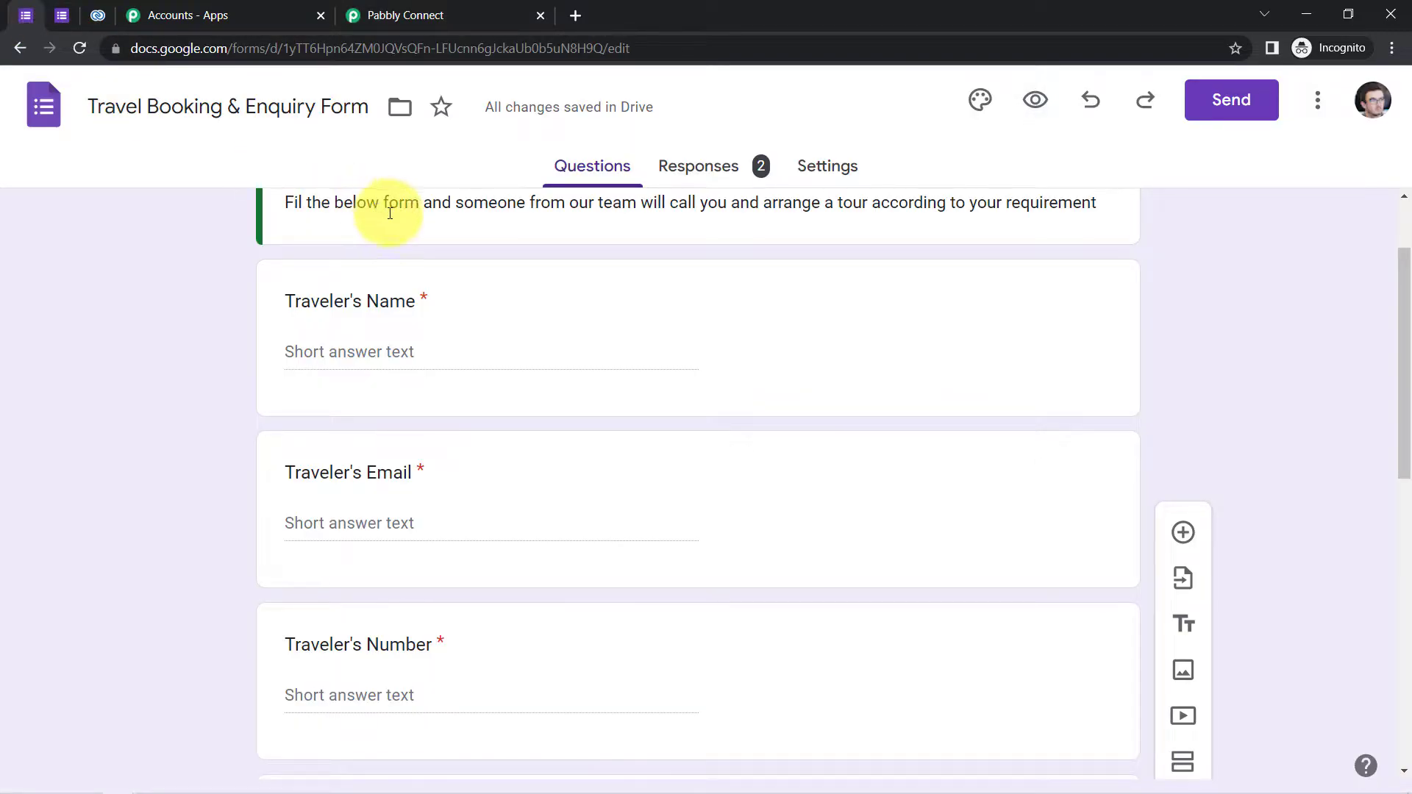
pyautogui.moveTo(1403, 471); pyautogui.dragTo(1397, 353)
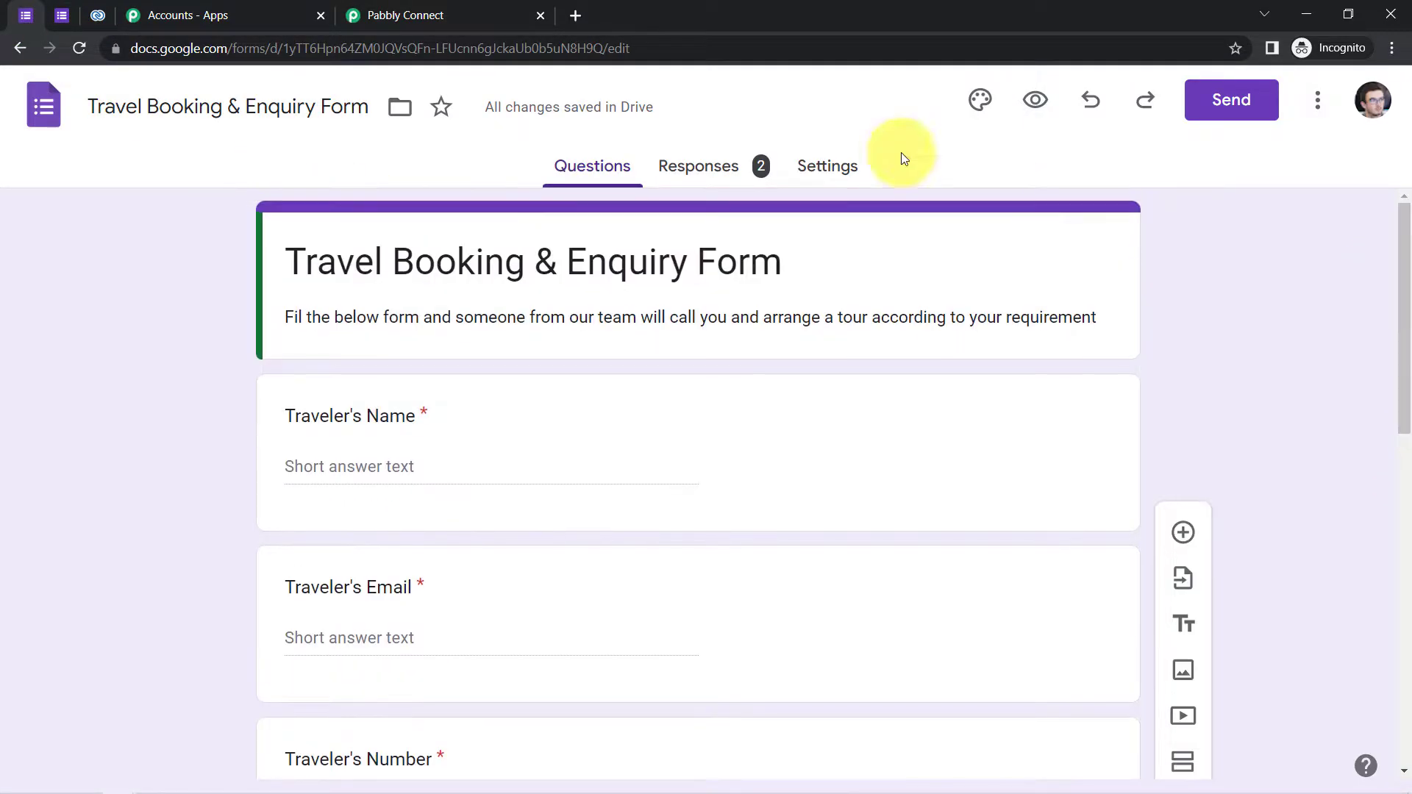
pyautogui.click(702, 166)
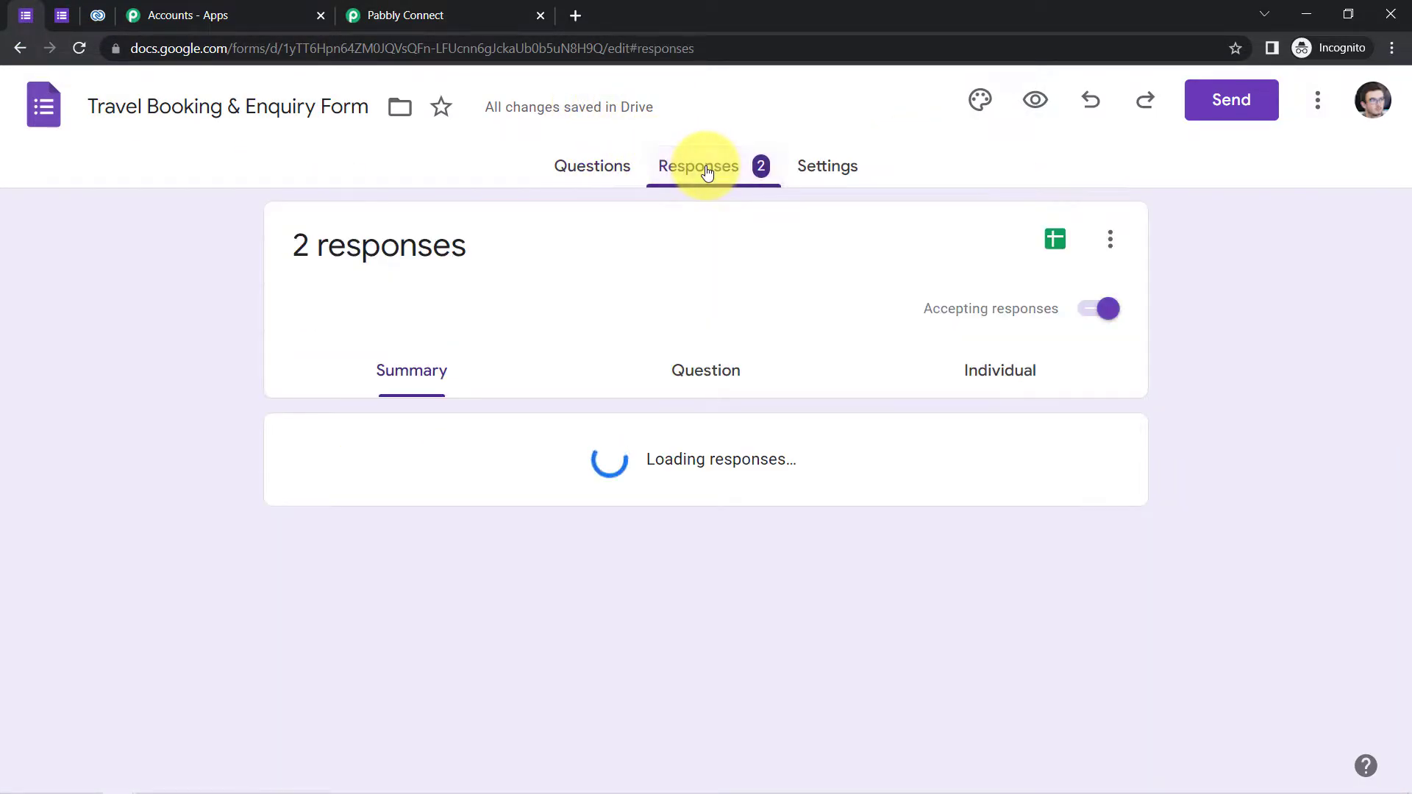
pyautogui.click(1046, 239)
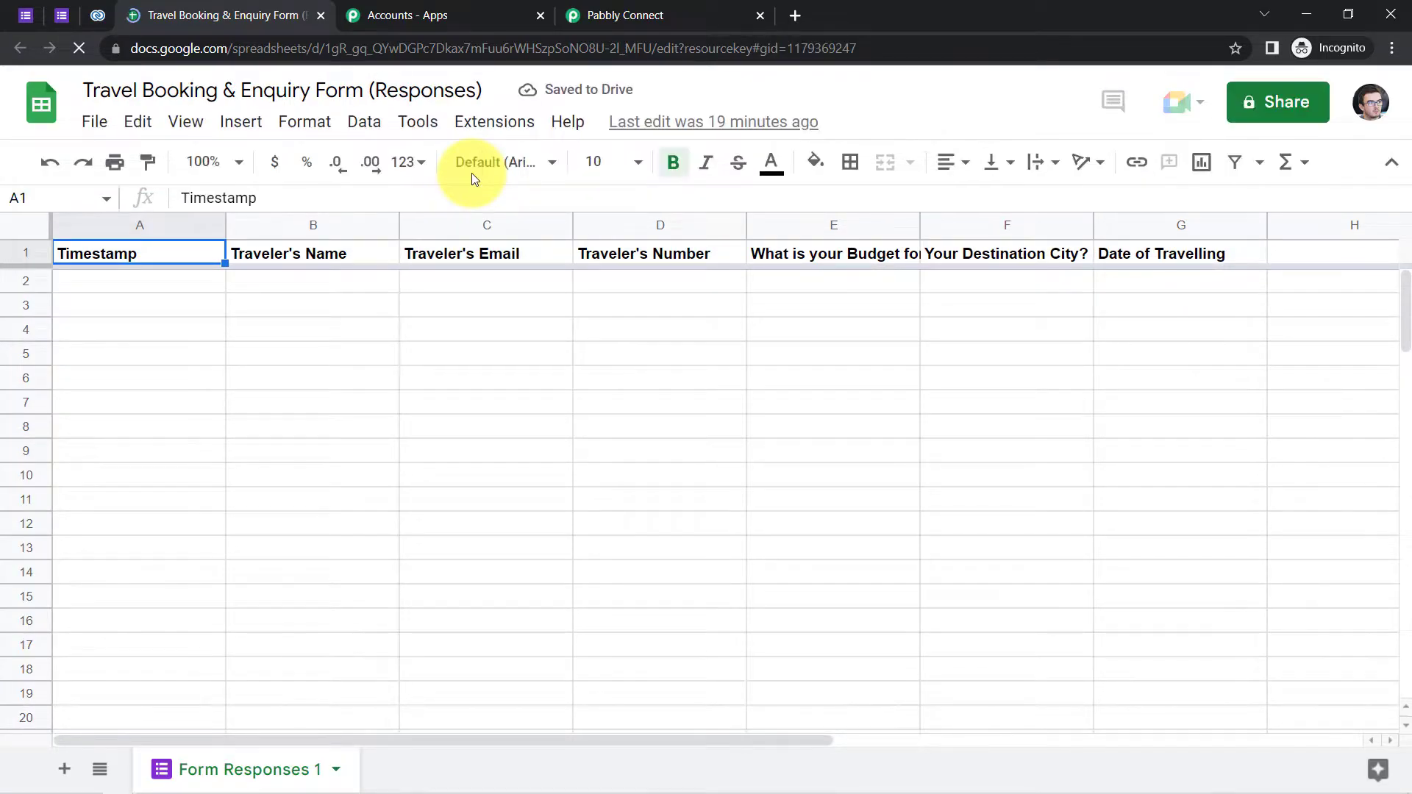
# - Search the add-on Marketplace for Pabbly Connect Webhooks, confirm it is installed, and close the store
pyautogui.click(485, 127)
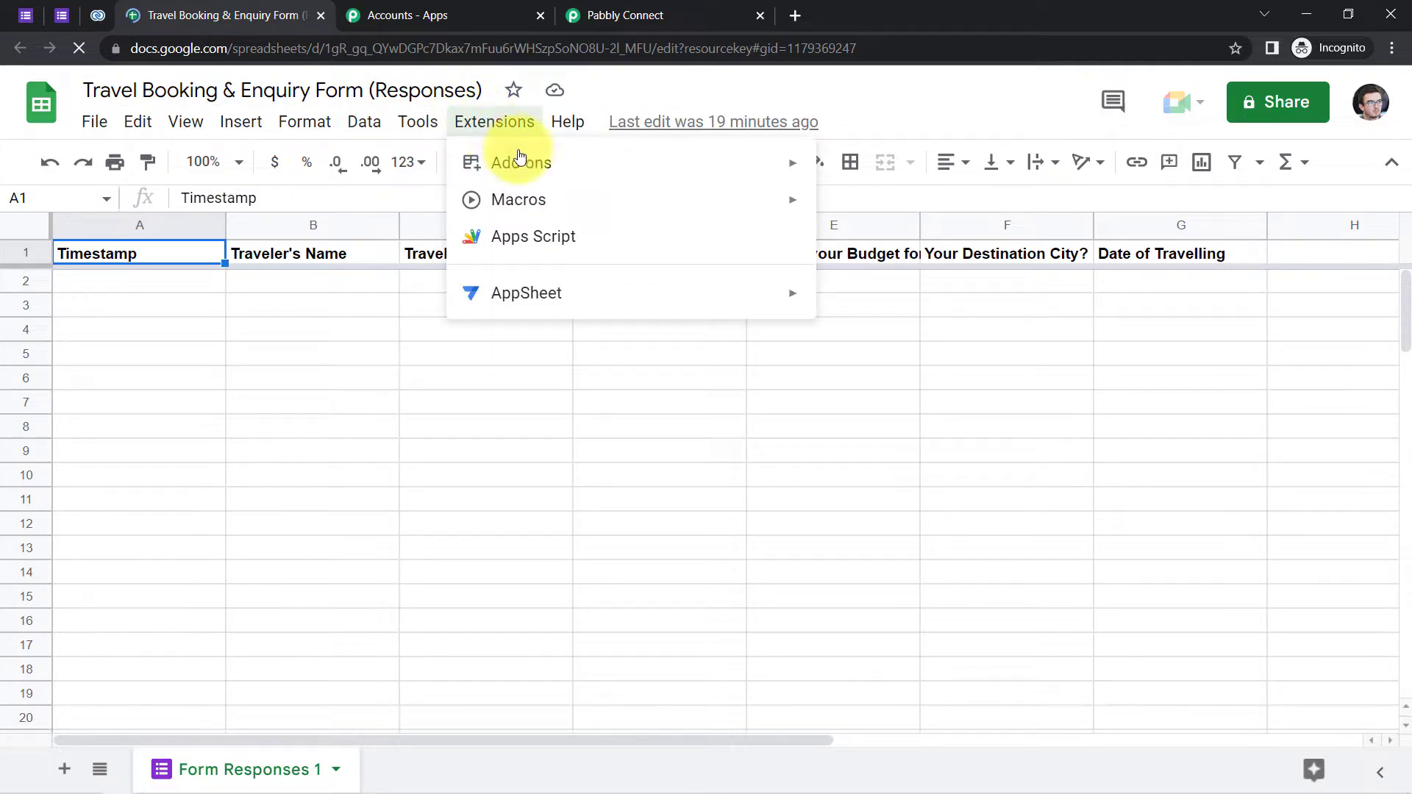
pyautogui.moveTo(536, 164)
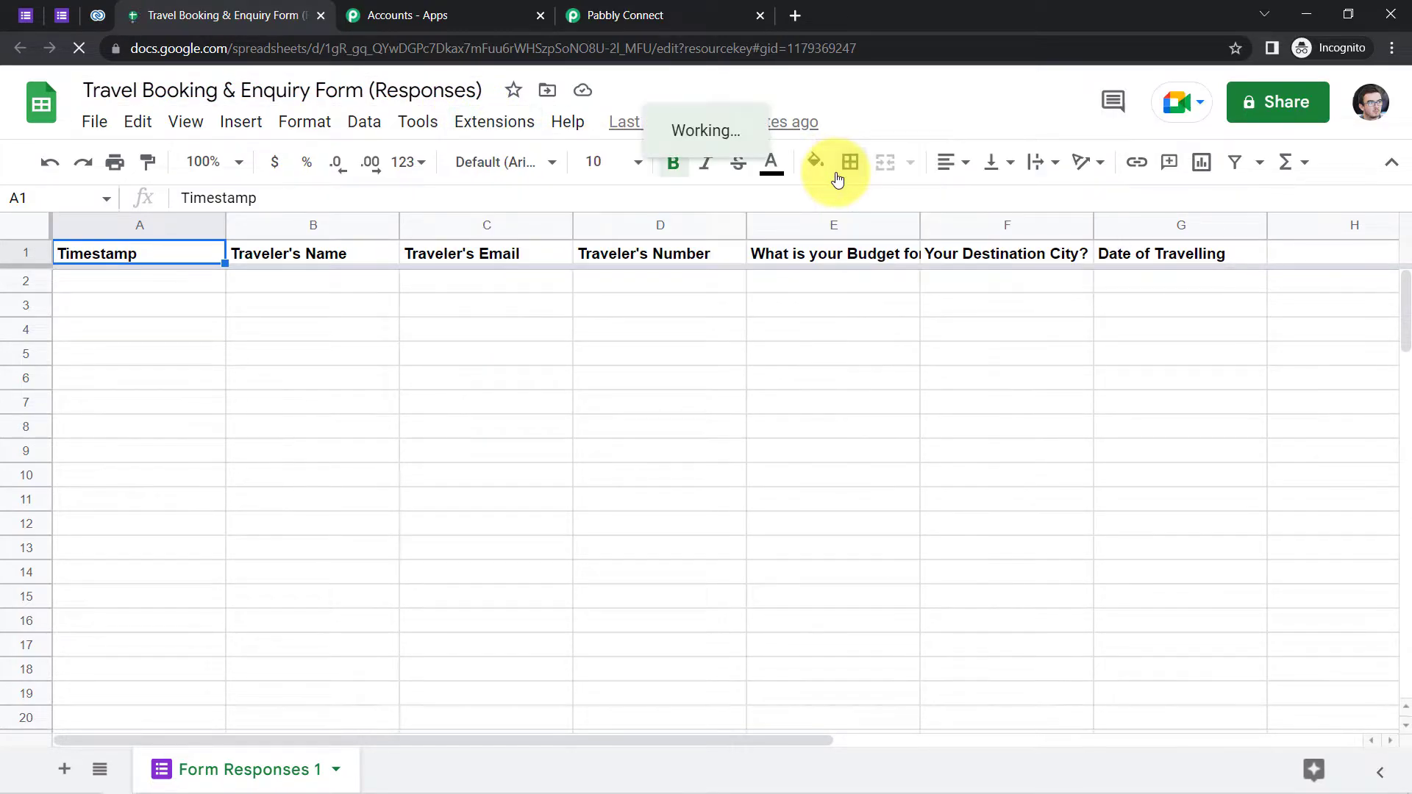
pyautogui.click(895, 176)
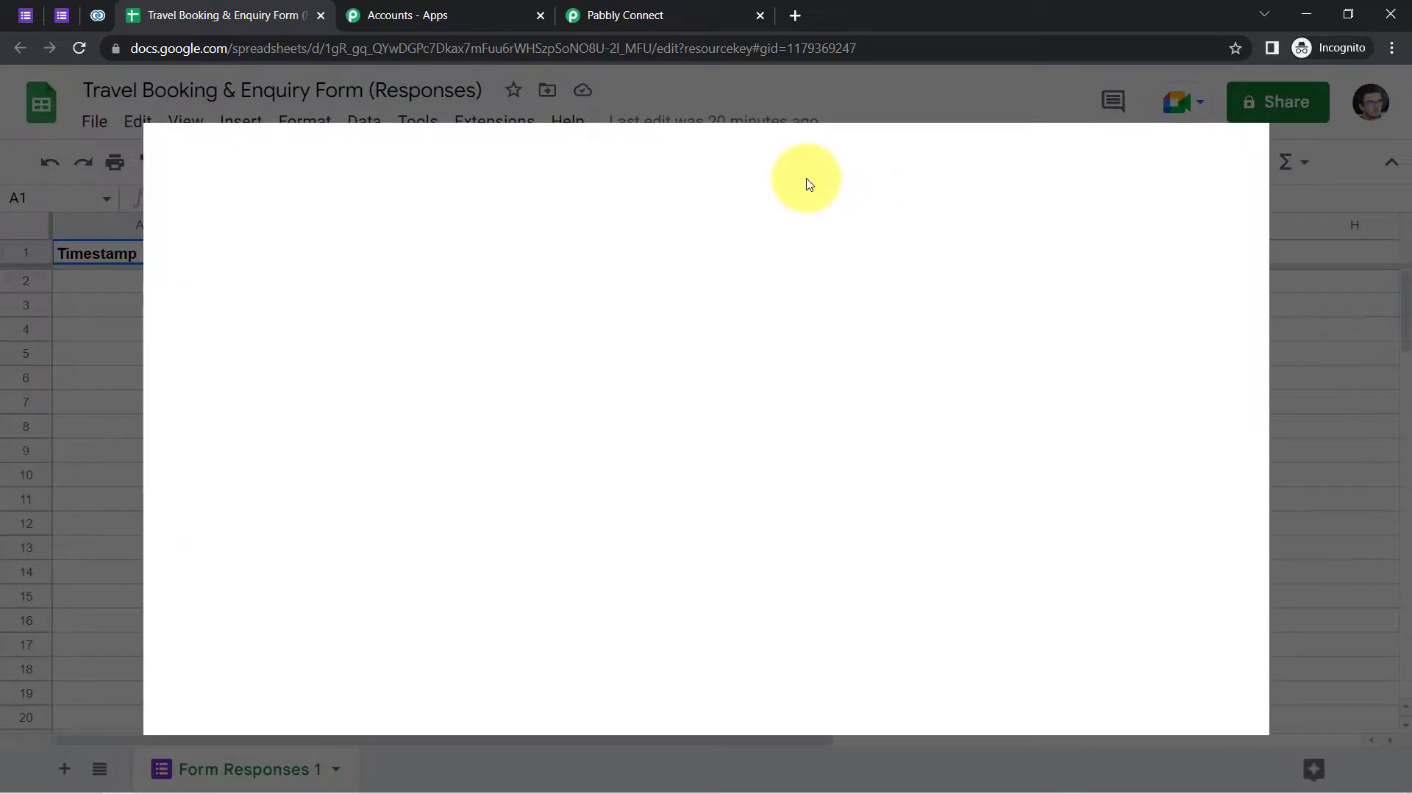
pyautogui.click(750, 163)
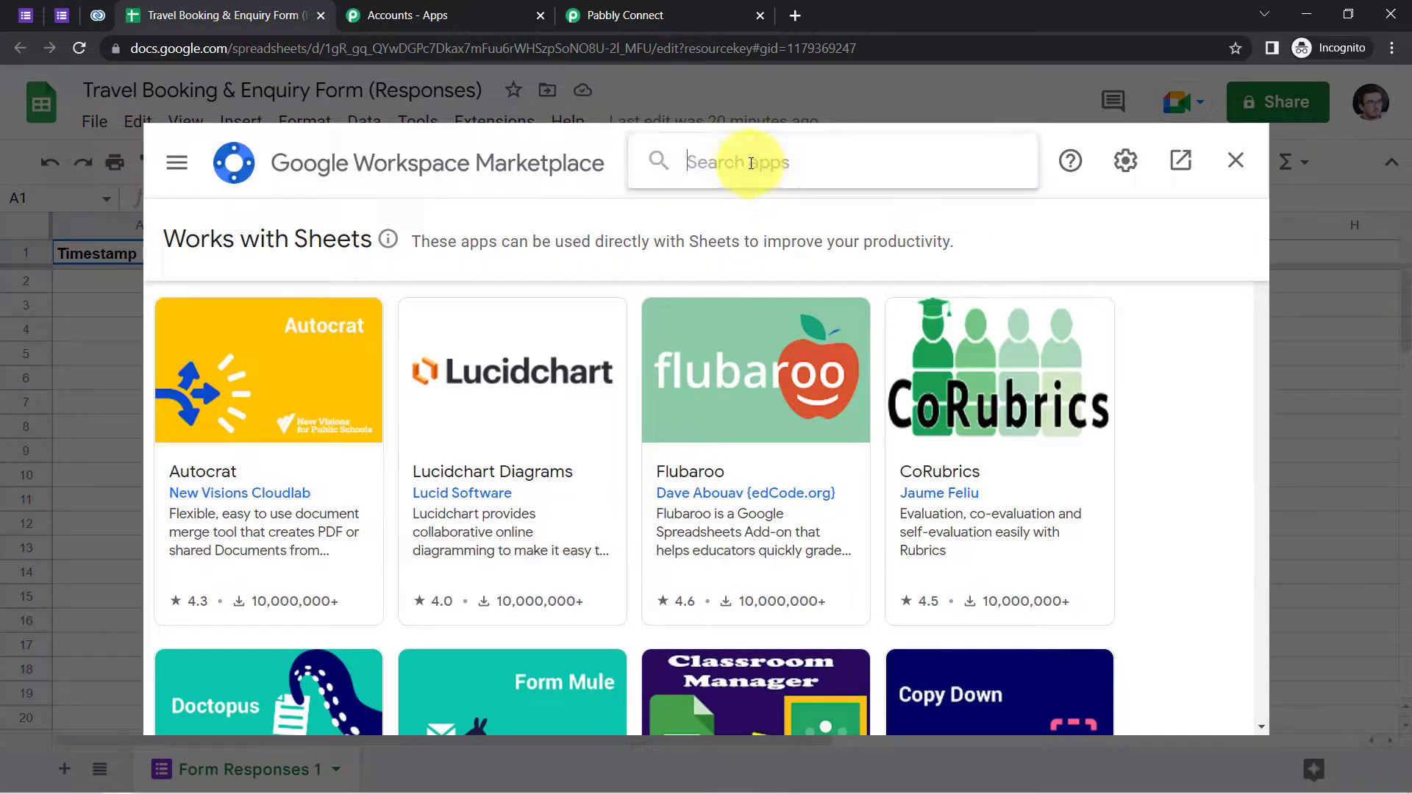
pyautogui.write('pabbly conne')
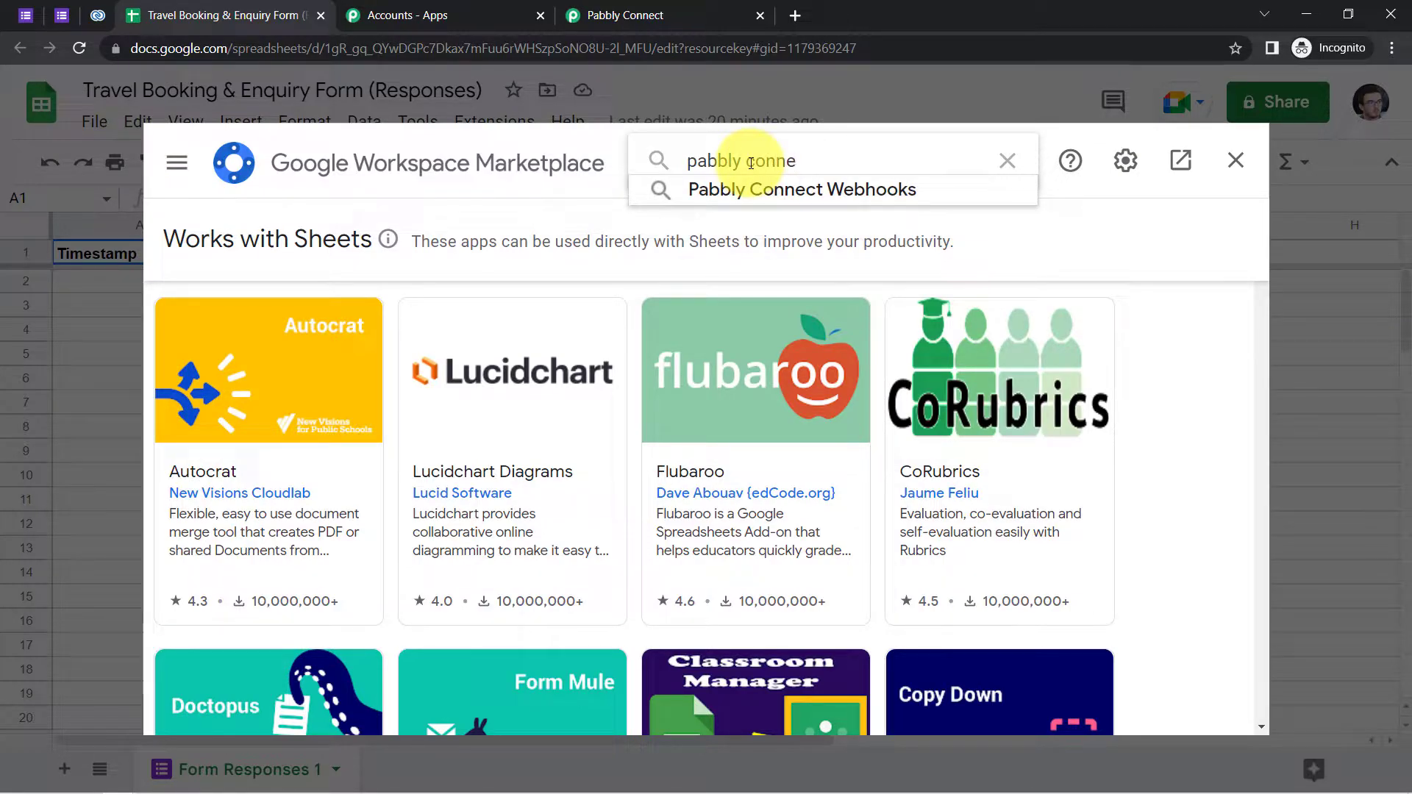
pyautogui.click(763, 190)
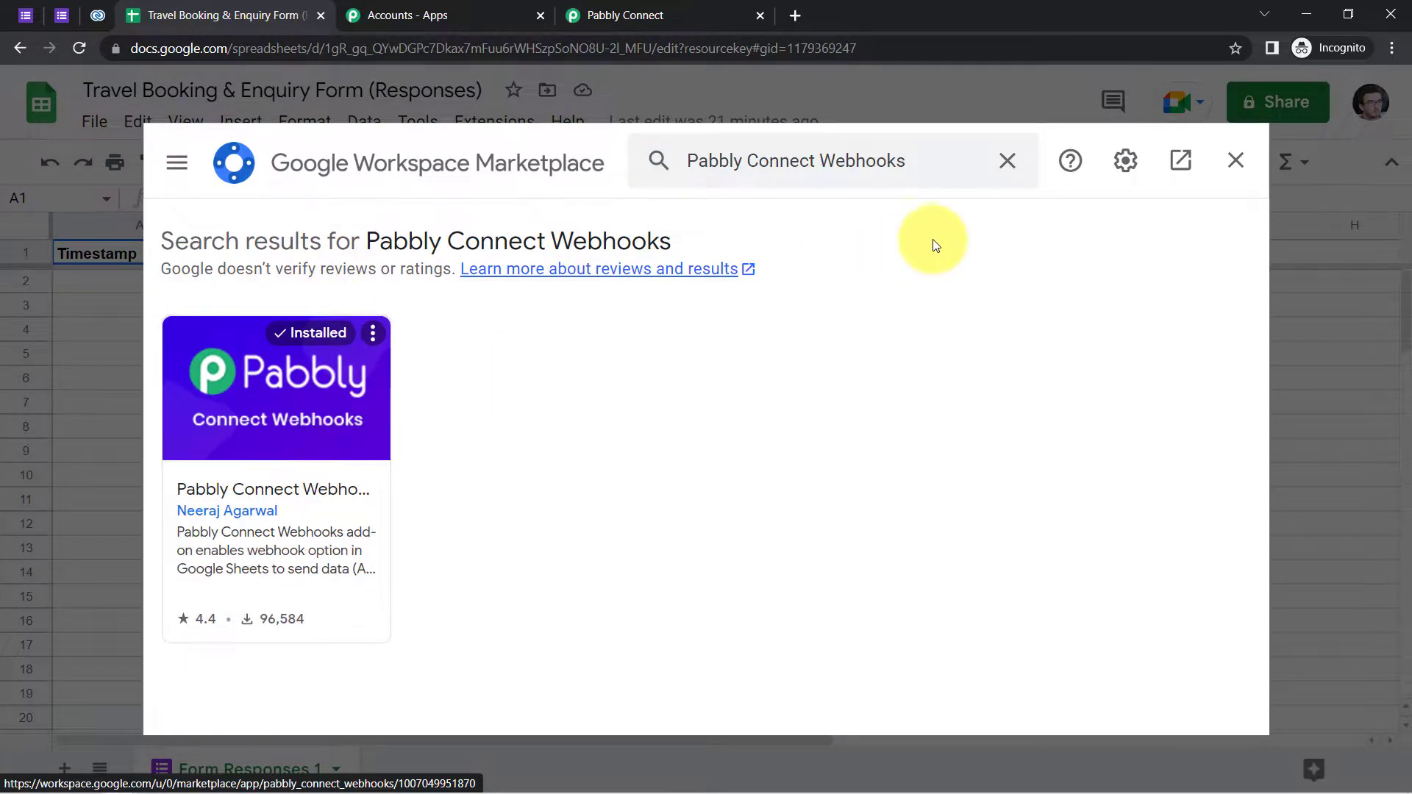
pyautogui.click(1229, 164)
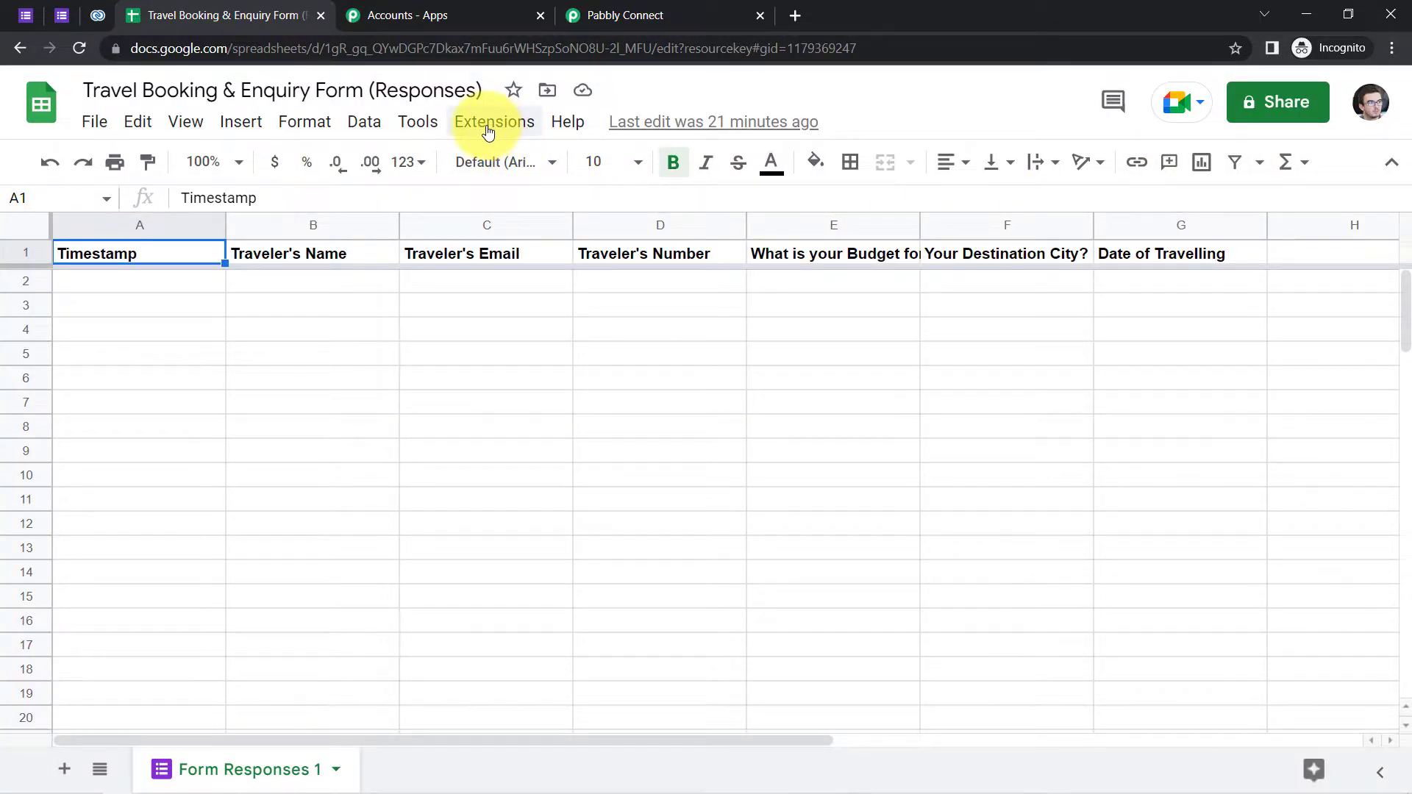
# - Start the Pabbly Connect Webhooks Initial Setup and clear the old webhook URL
pyautogui.click(483, 132)
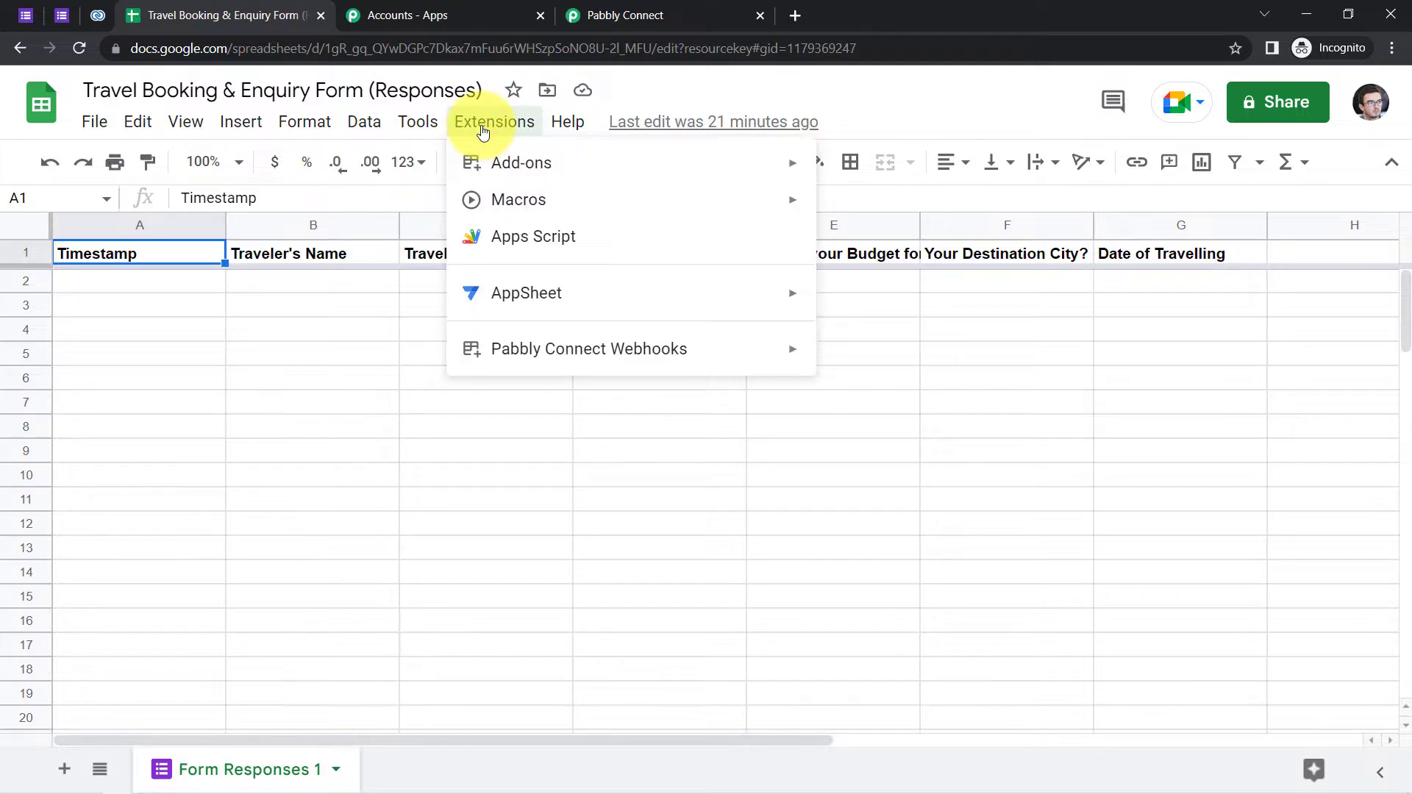
pyautogui.moveTo(572, 358)
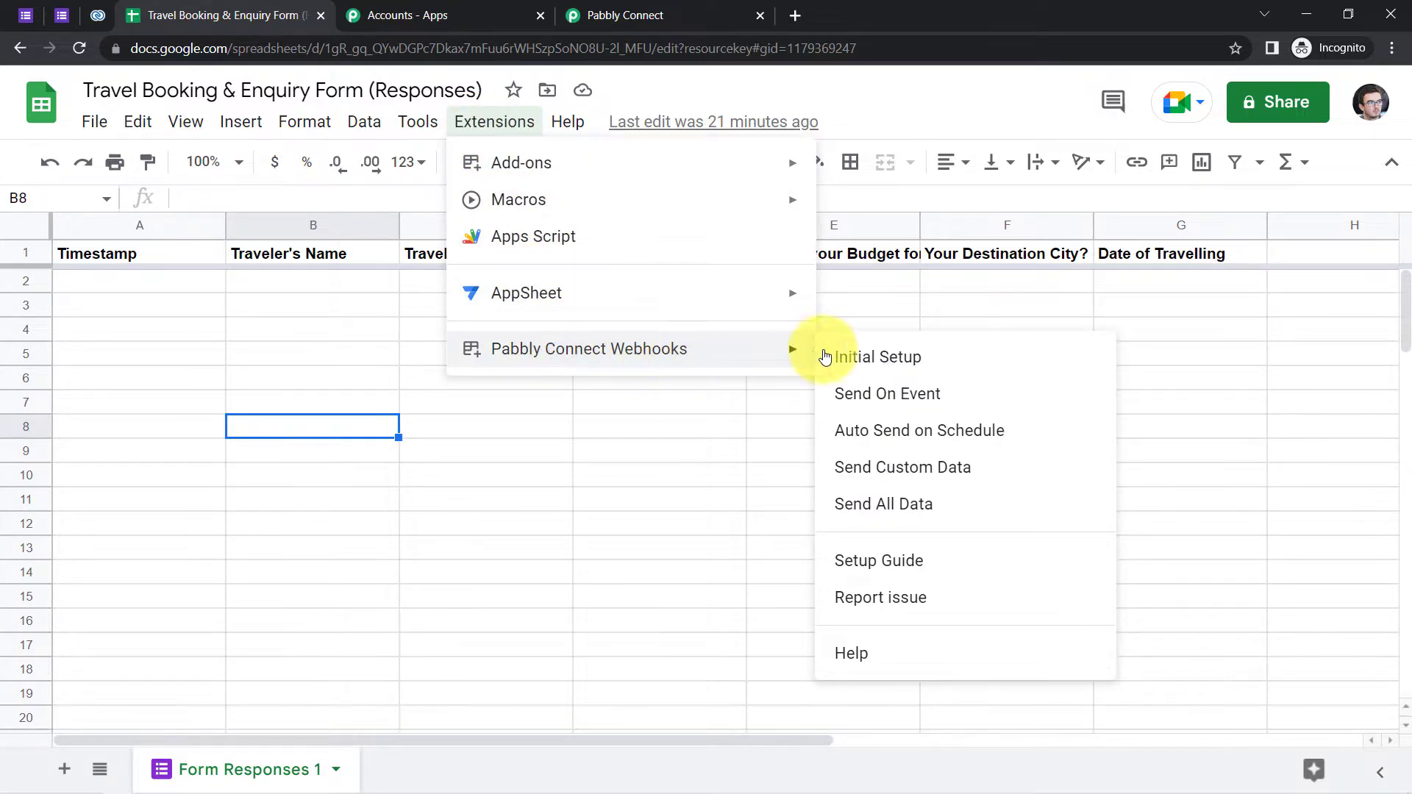
pyautogui.click(856, 357)
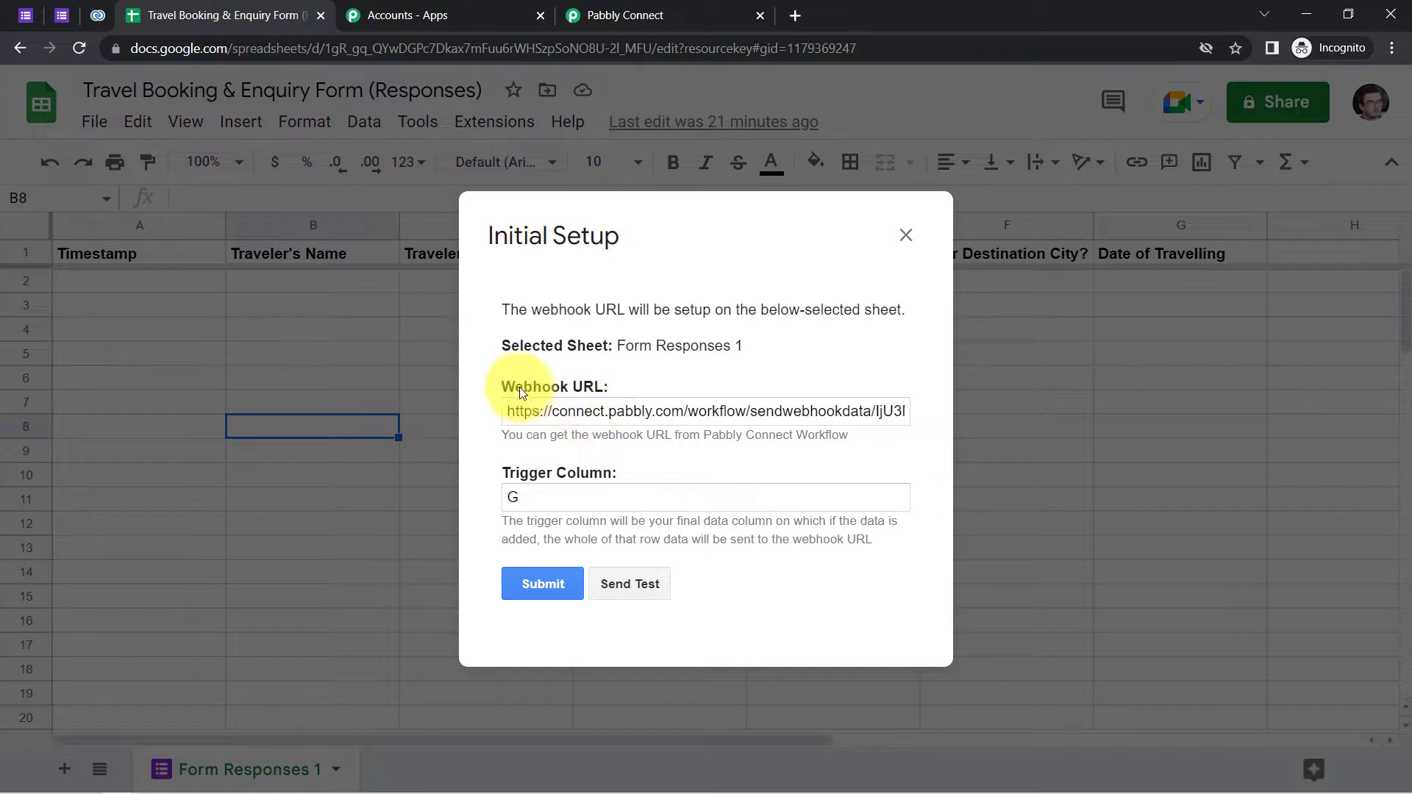
pyautogui.tripleClick(580, 410)
pyautogui.press('BackSpace')
# - Copy the workflow's webhook URL from Pabbly Connect and paste it into the setup dialog
pyautogui.click(556, 499)
pyautogui.click(588, 15)
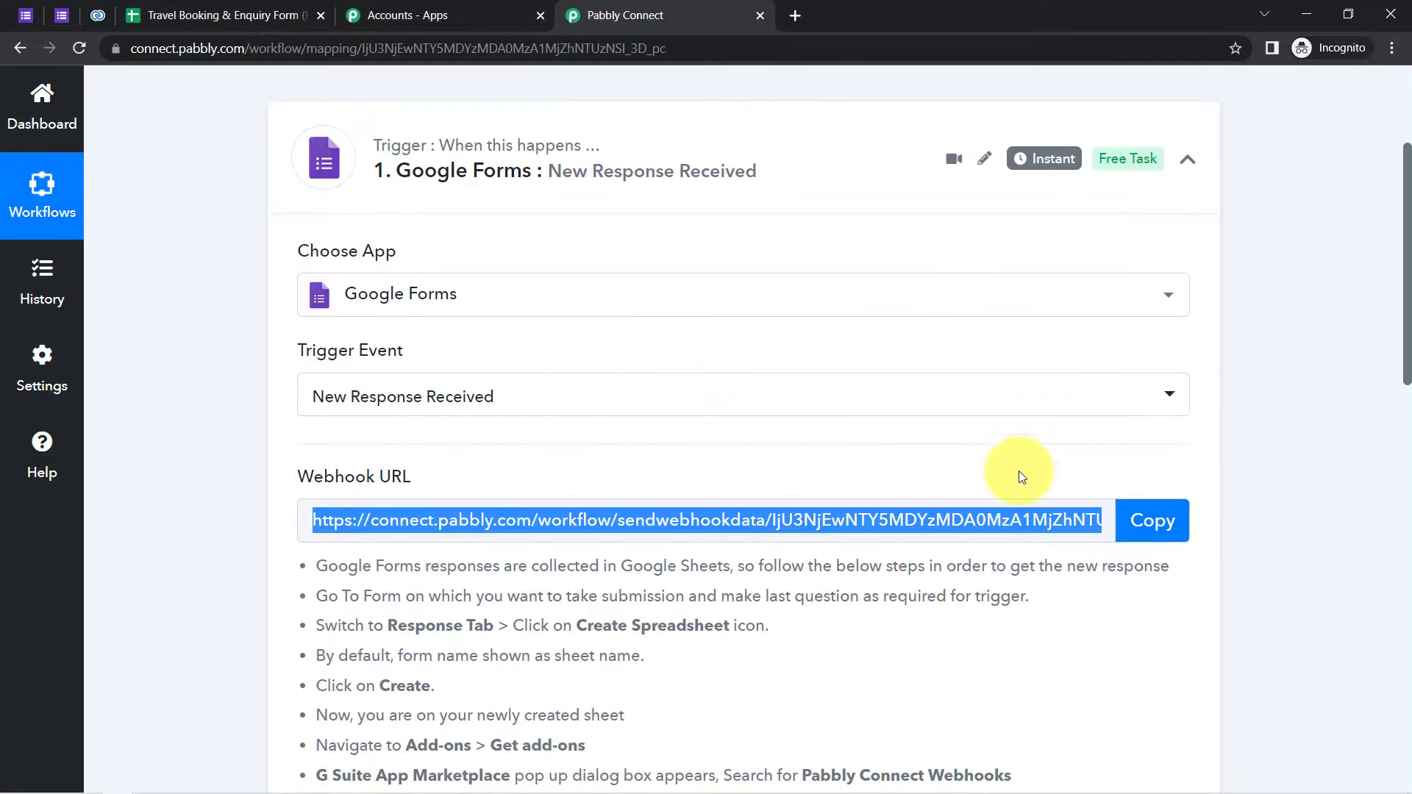
pyautogui.click(1143, 520)
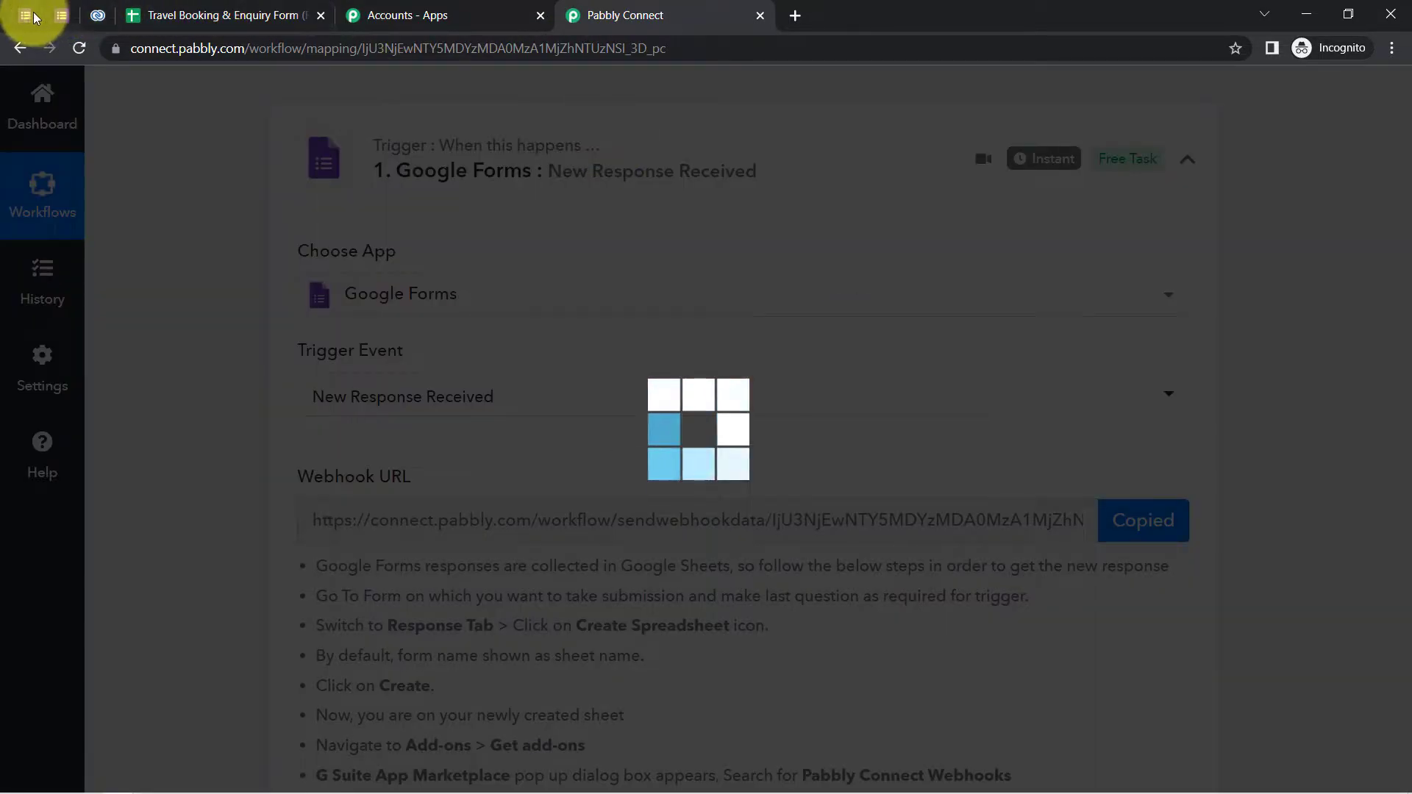
pyautogui.click(196, 15)
pyautogui.click(523, 417)
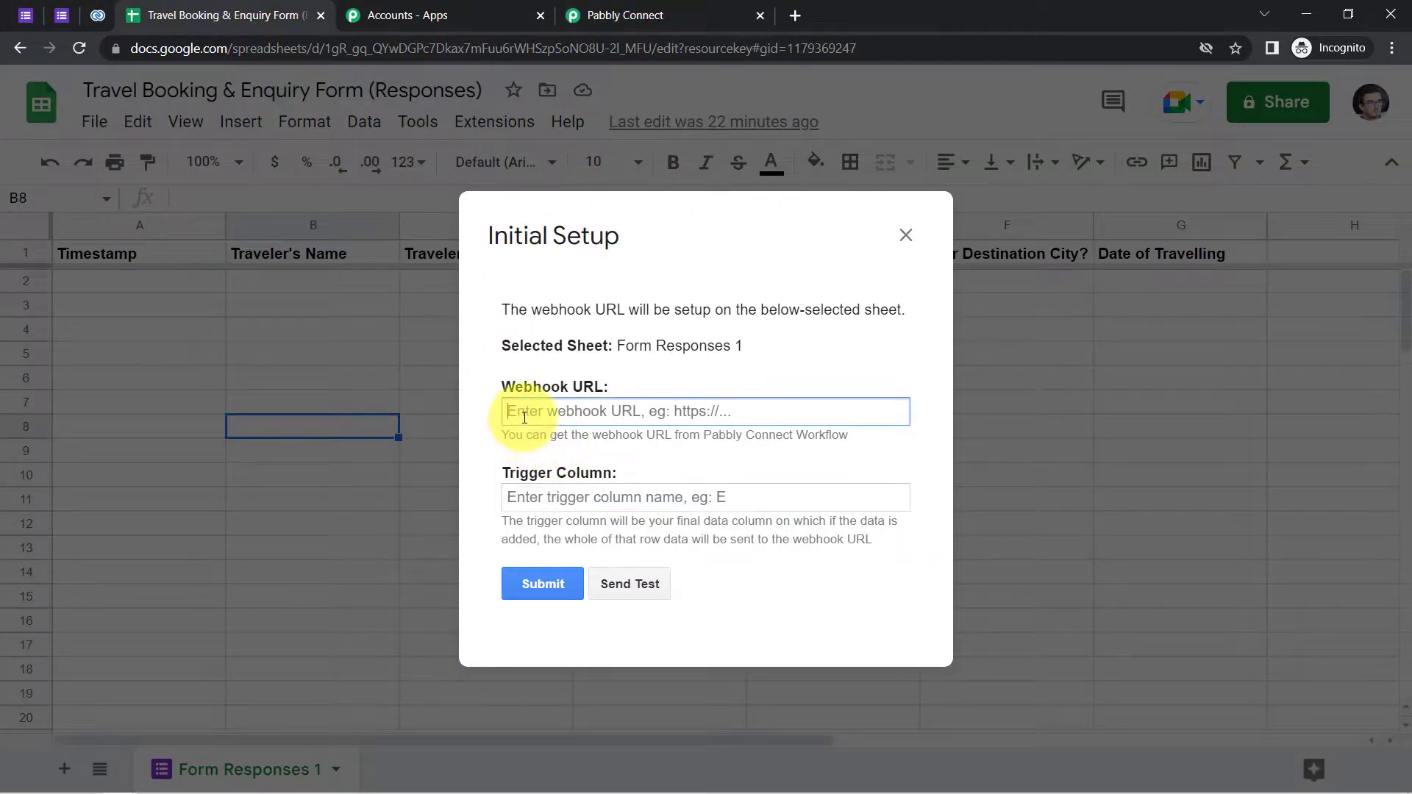
pyautogui.hotkey('ctrl', 'v')
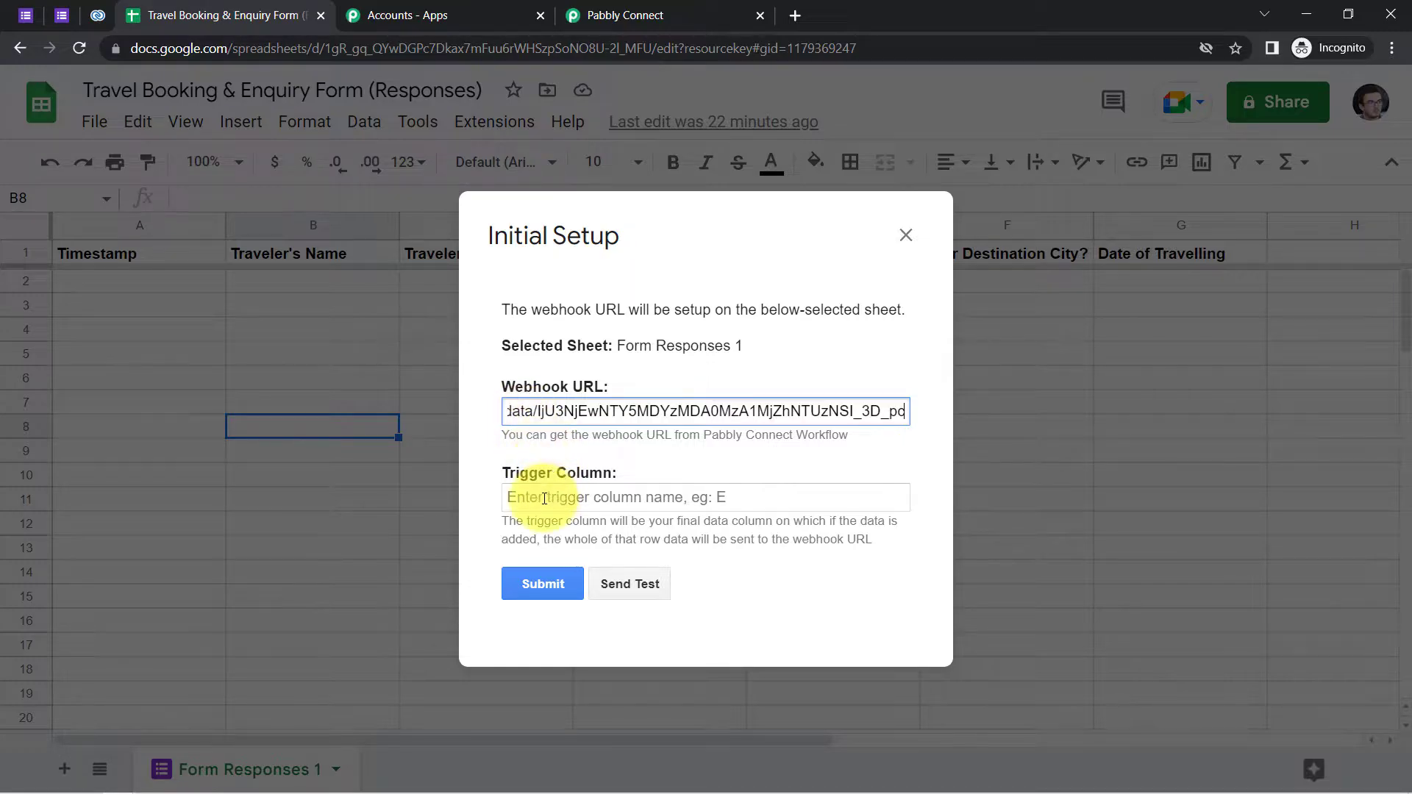
pyautogui.click(544, 498)
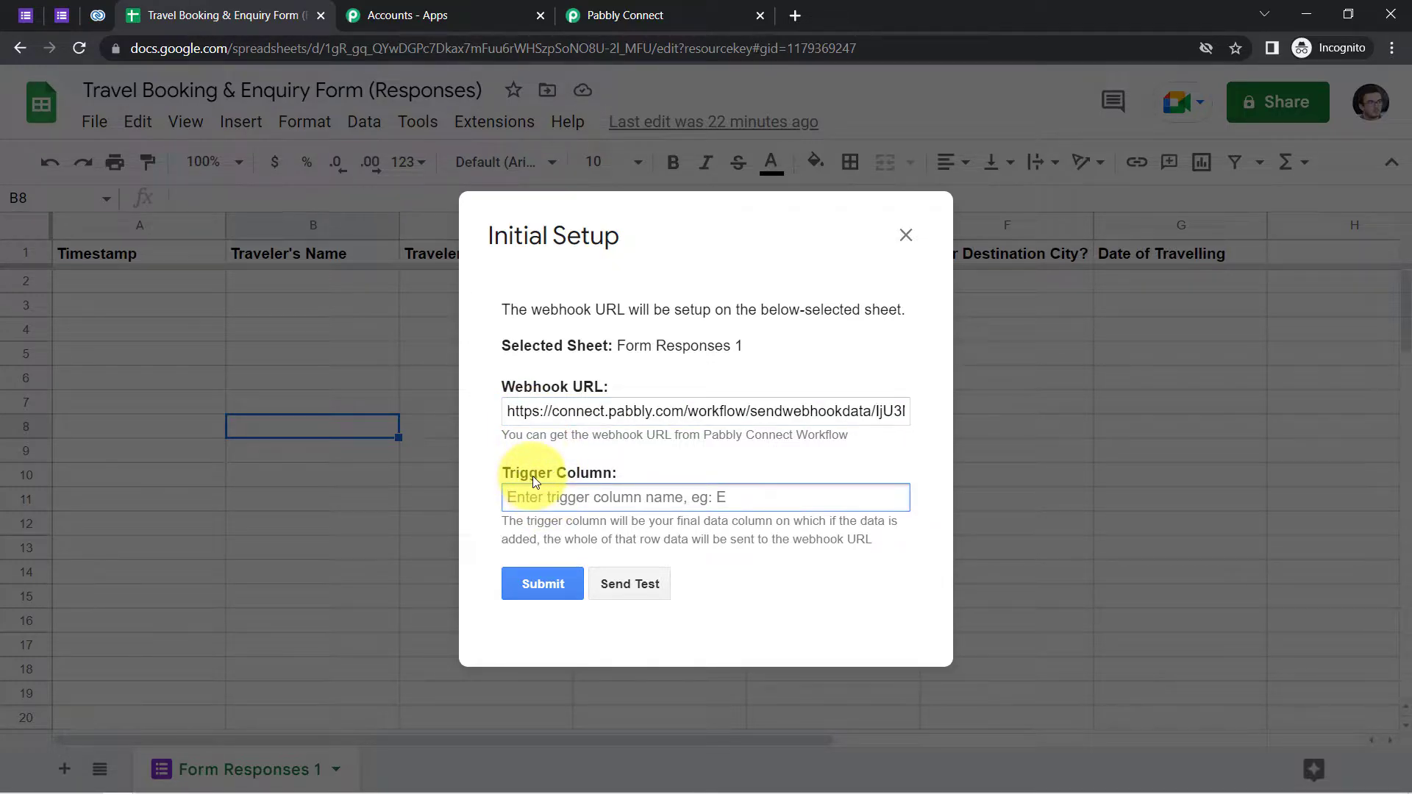
# - Check the column headers and enter G as the trigger column
pyautogui.moveTo(678, 232); pyautogui.dragTo(339, 333)
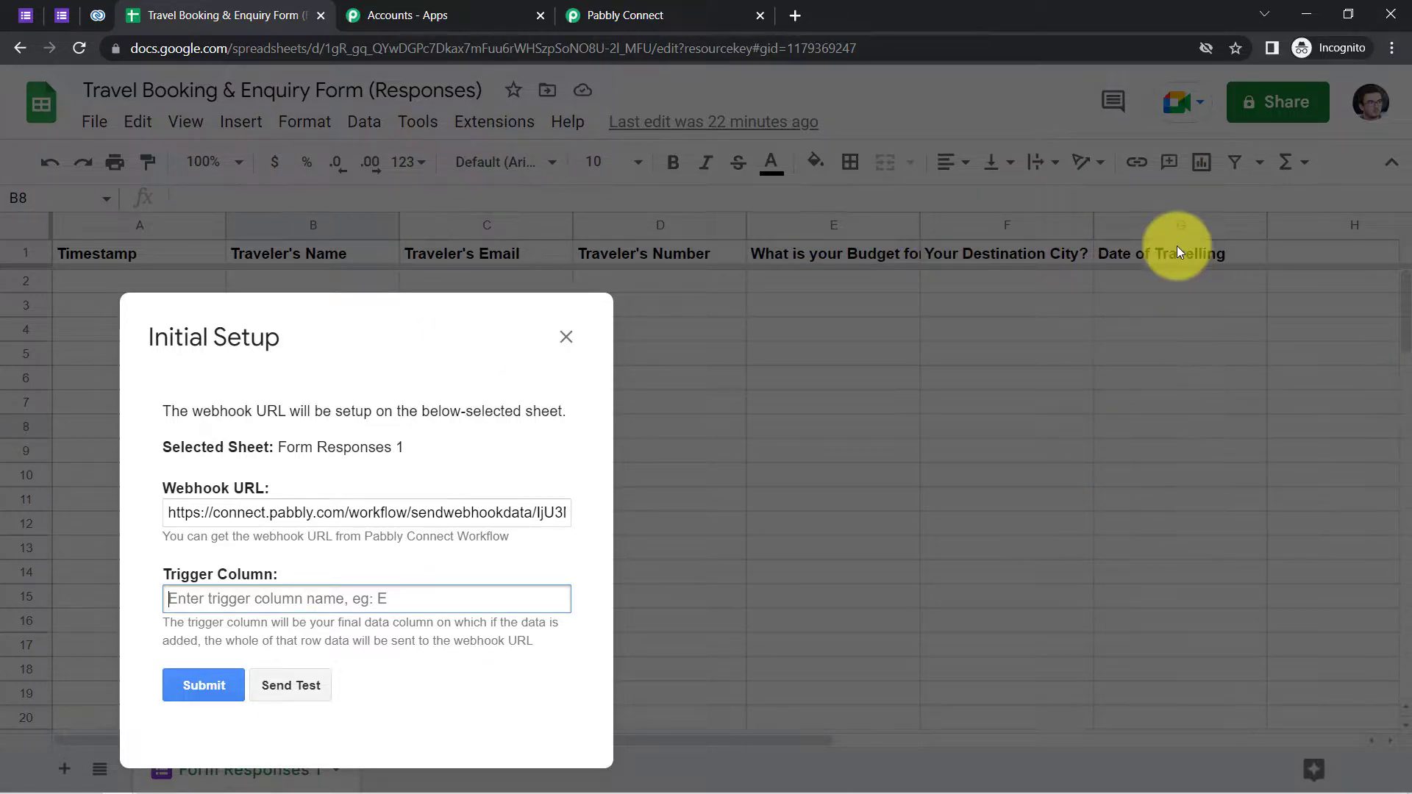
pyautogui.moveTo(228, 411); pyautogui.dragTo(548, 286)
pyautogui.moveTo(239, 330); pyautogui.dragTo(550, 215)
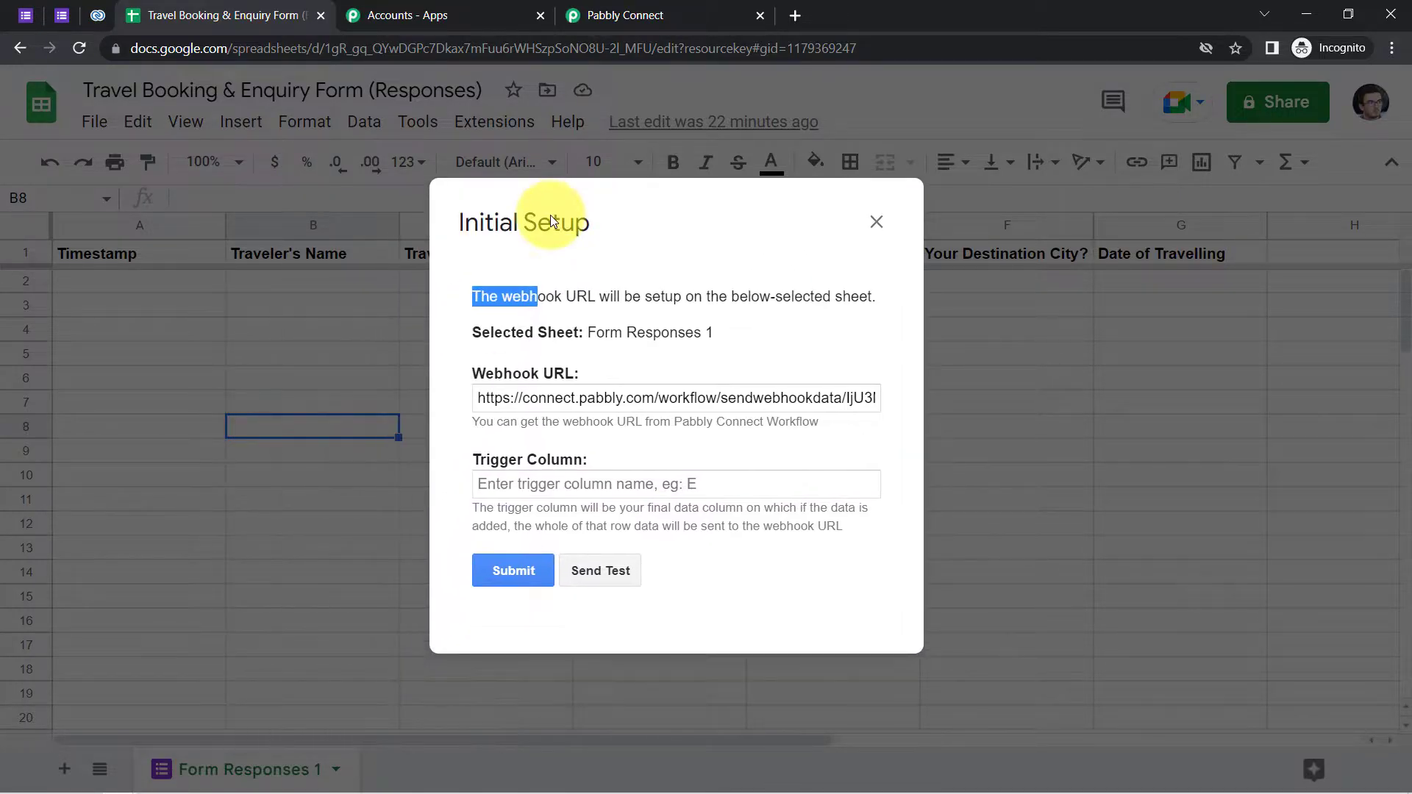
pyautogui.click(503, 483)
pyautogui.write('G')
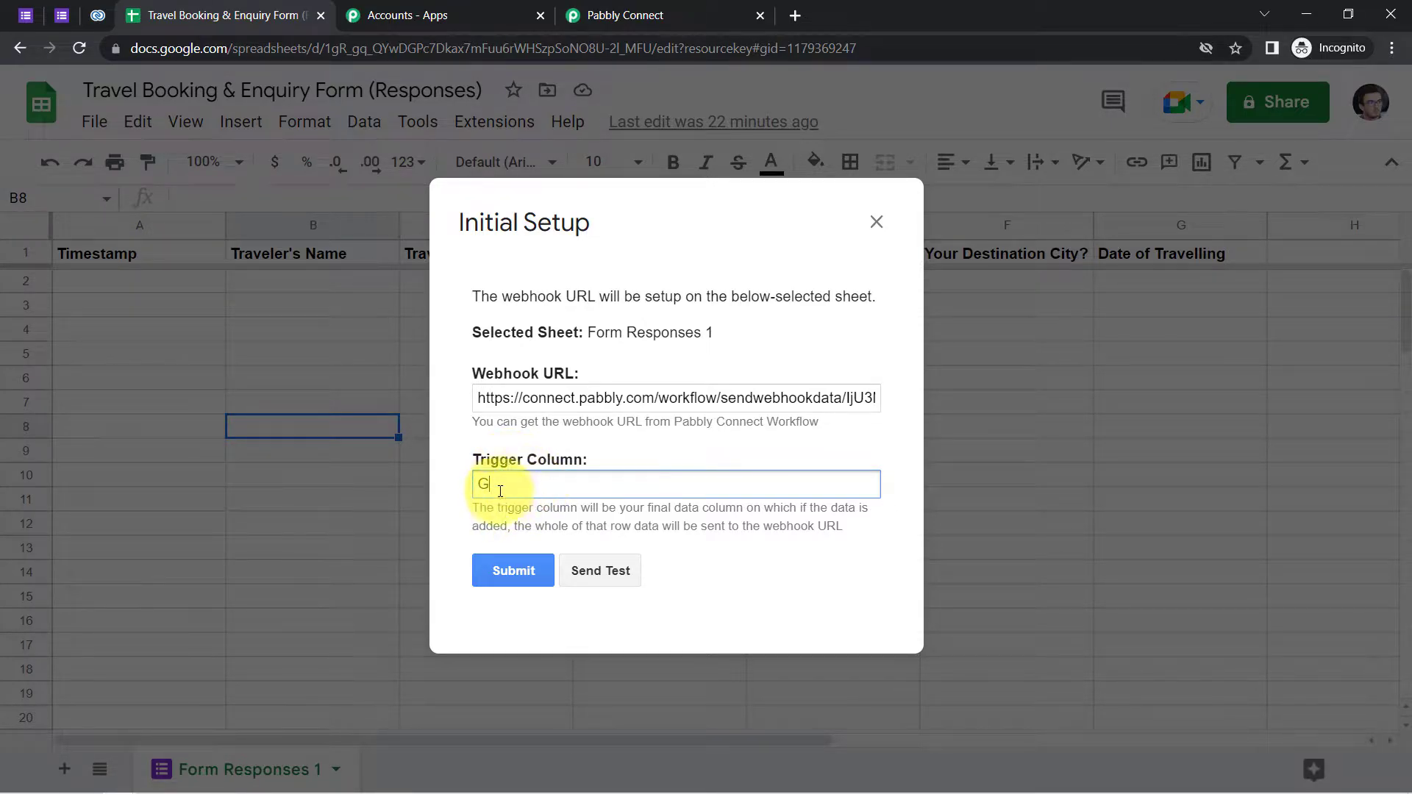
# - Send a test, note that row 2 has no data, and return to the Pabbly workflow
pyautogui.click(594, 573)
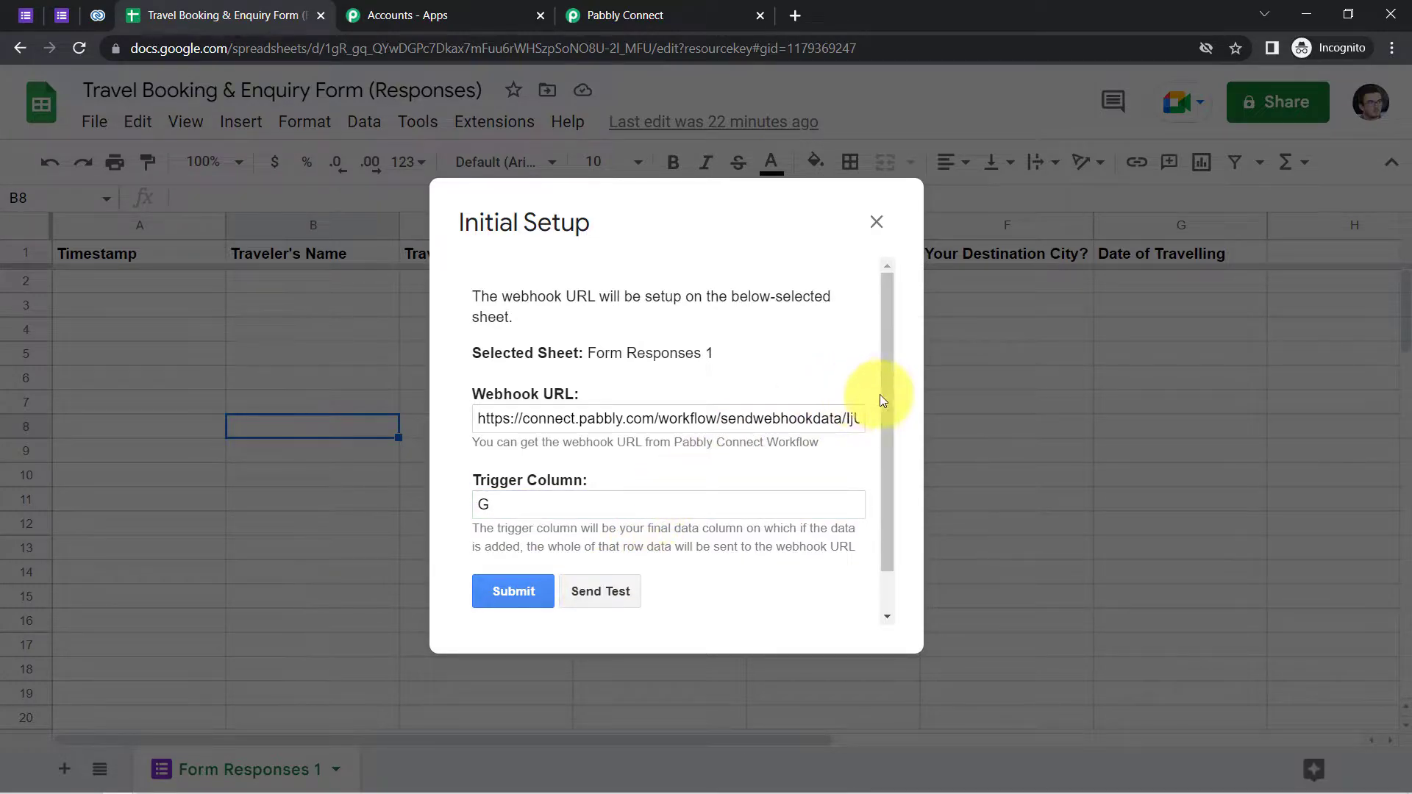
pyautogui.moveTo(882, 403); pyautogui.dragTo(892, 473)
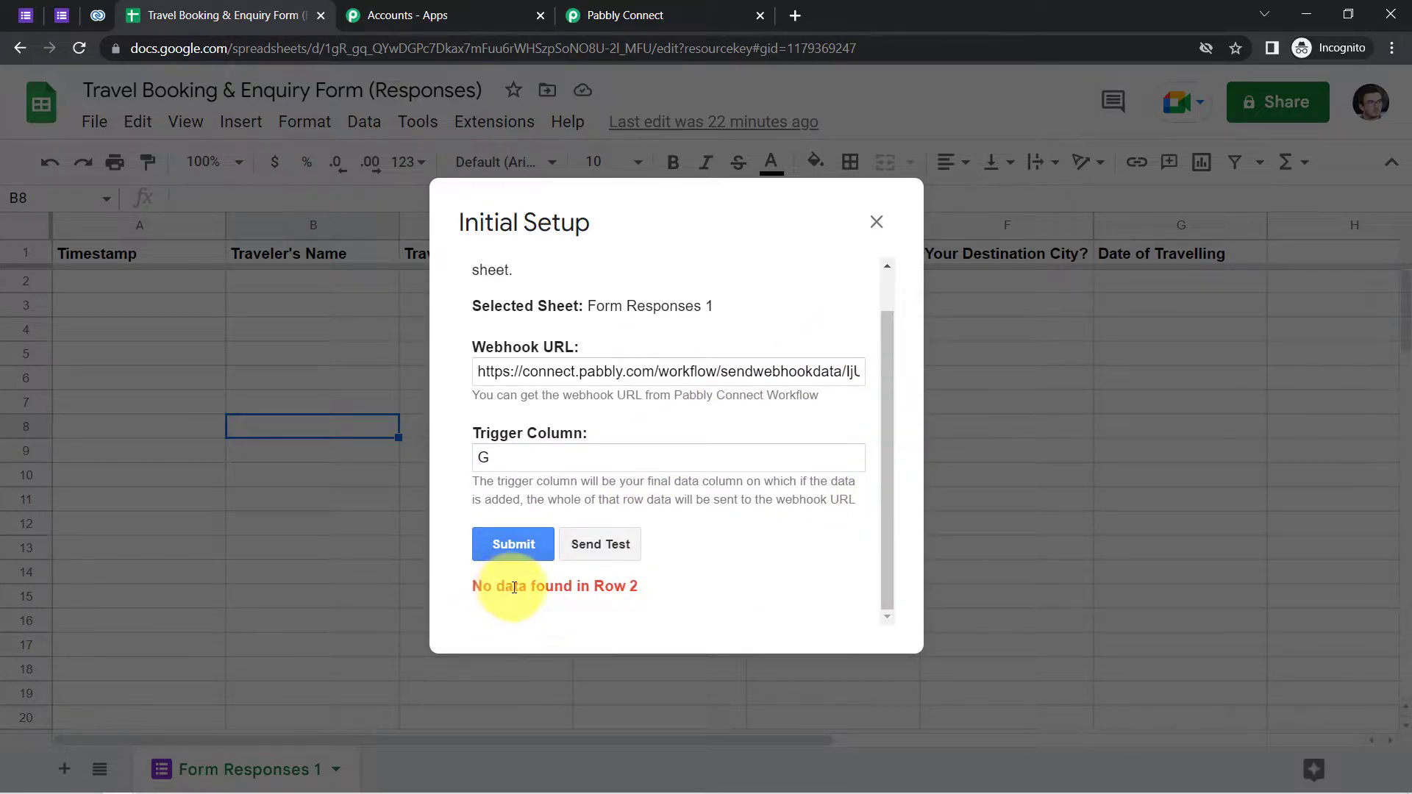
pyautogui.moveTo(506, 585); pyautogui.dragTo(633, 585)
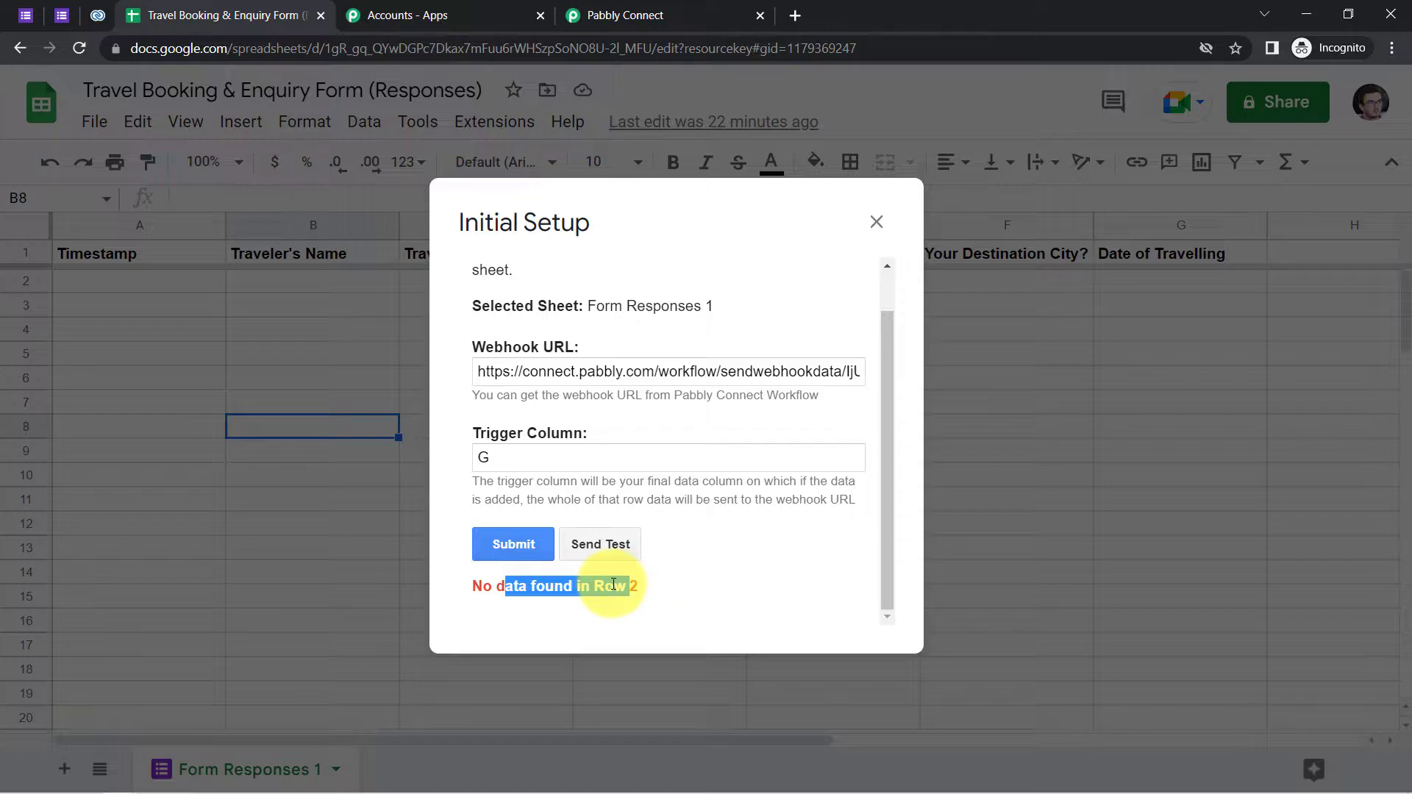
pyautogui.click(876, 221)
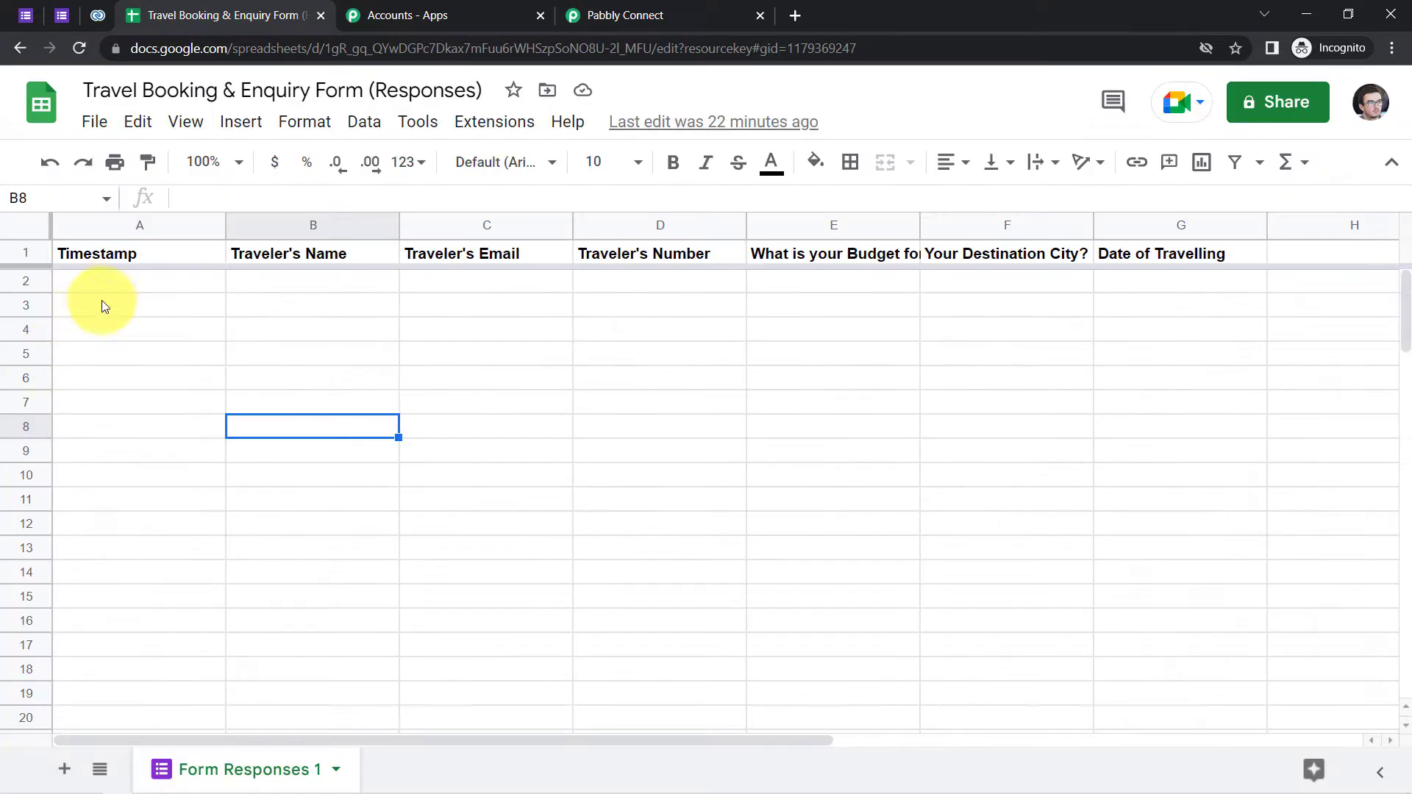
pyautogui.moveTo(156, 289); pyautogui.dragTo(1176, 283)
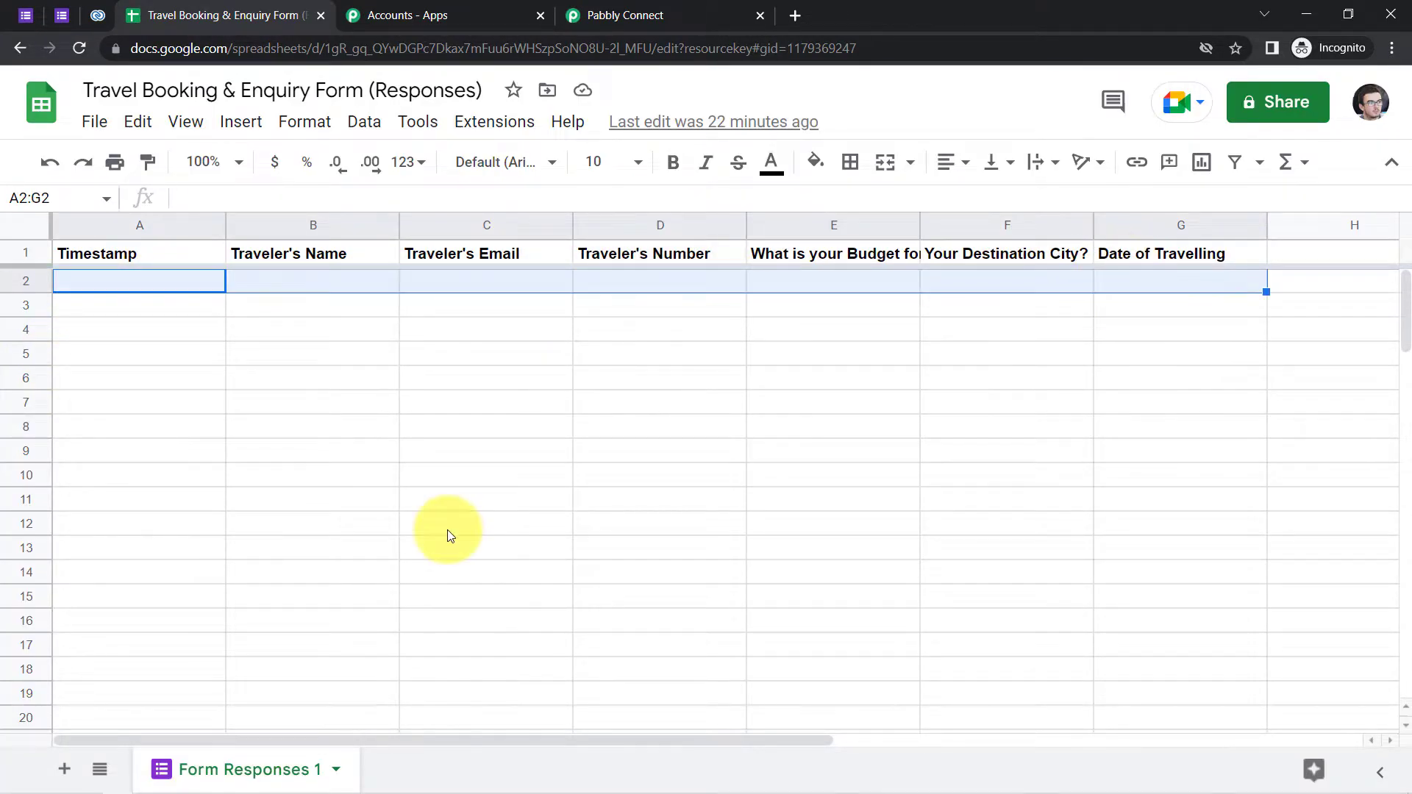
pyautogui.click(398, 456)
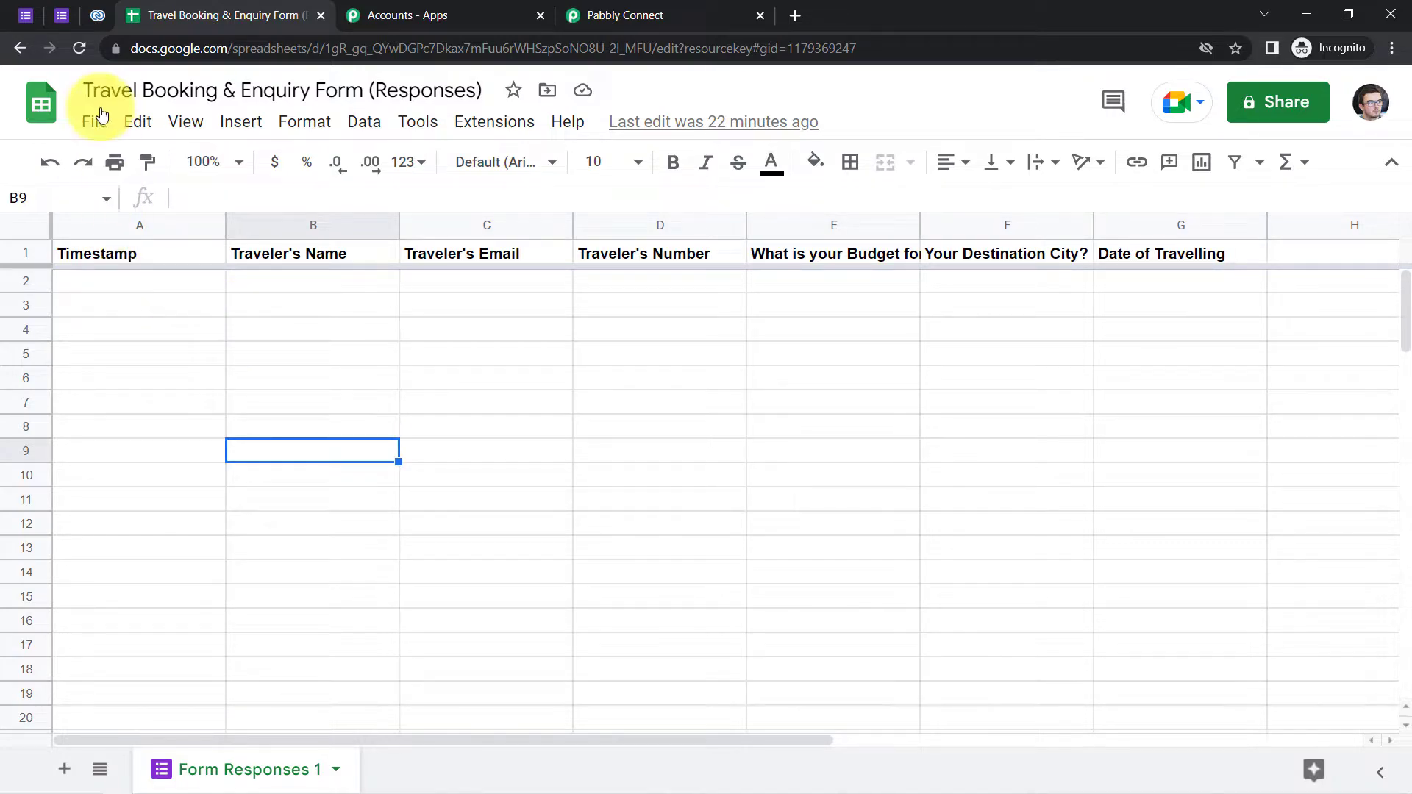
pyautogui.click(575, 11)
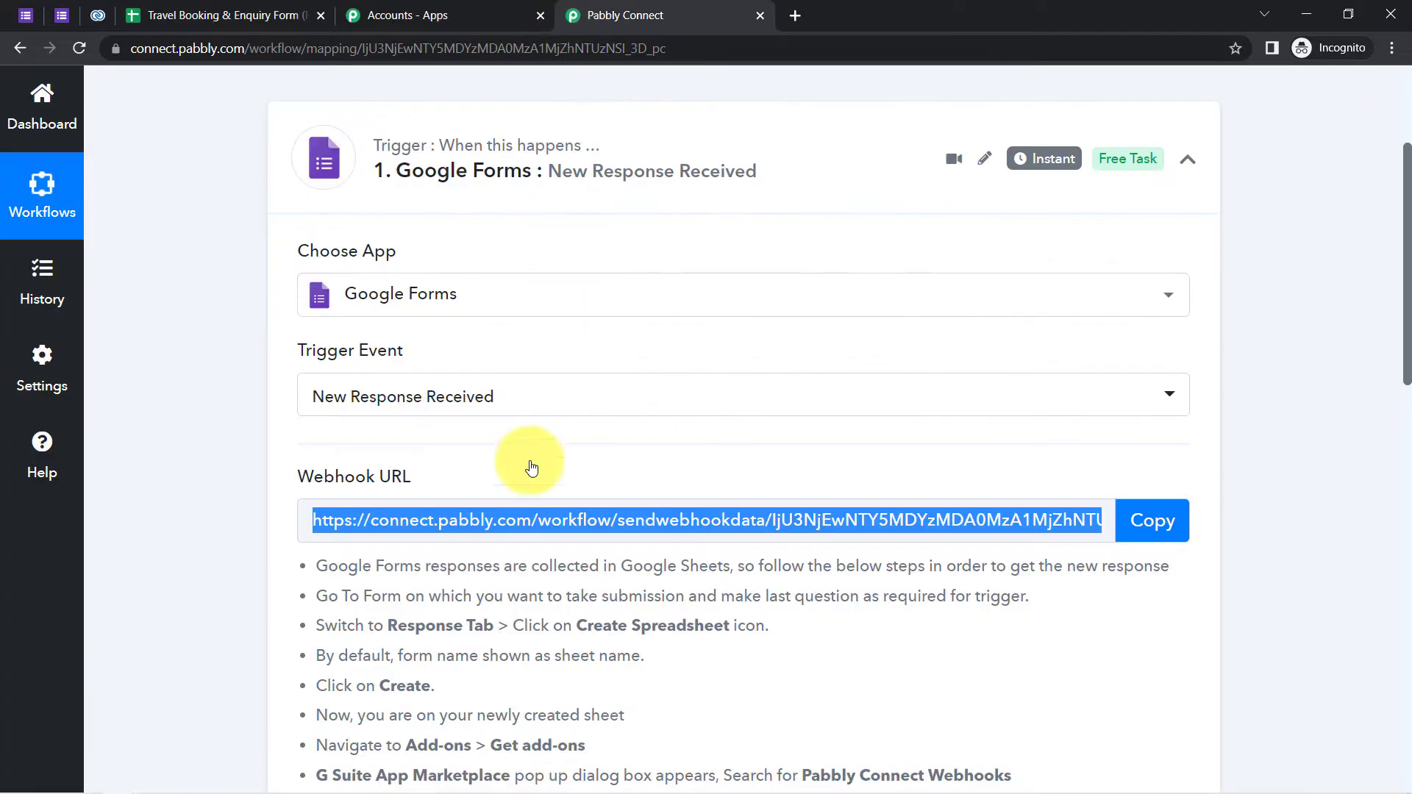
# - Review the note about making a test submission, then bring up the live Travel Booking form
pyautogui.scroll(-5, 535, 494)
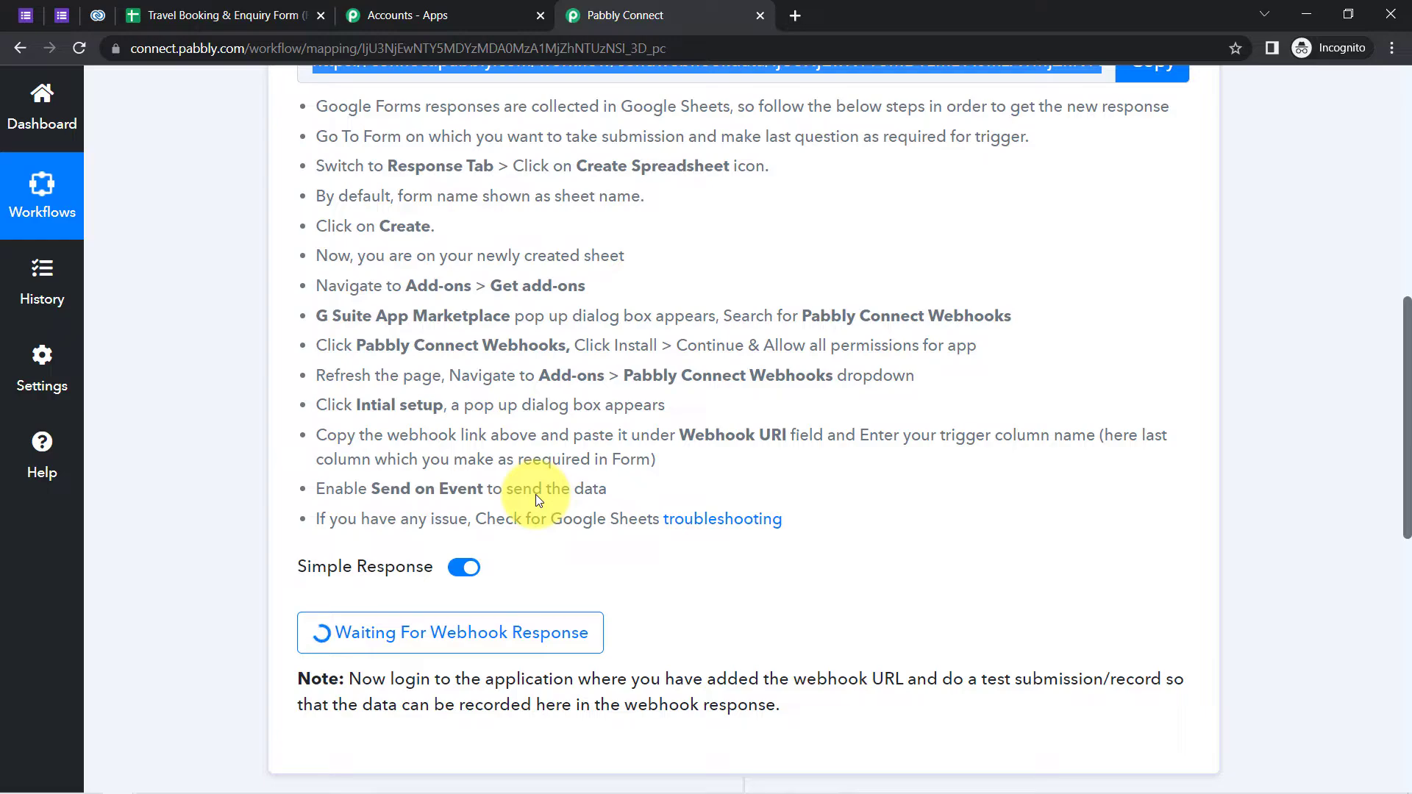
pyautogui.moveTo(494, 678); pyautogui.dragTo(1123, 677)
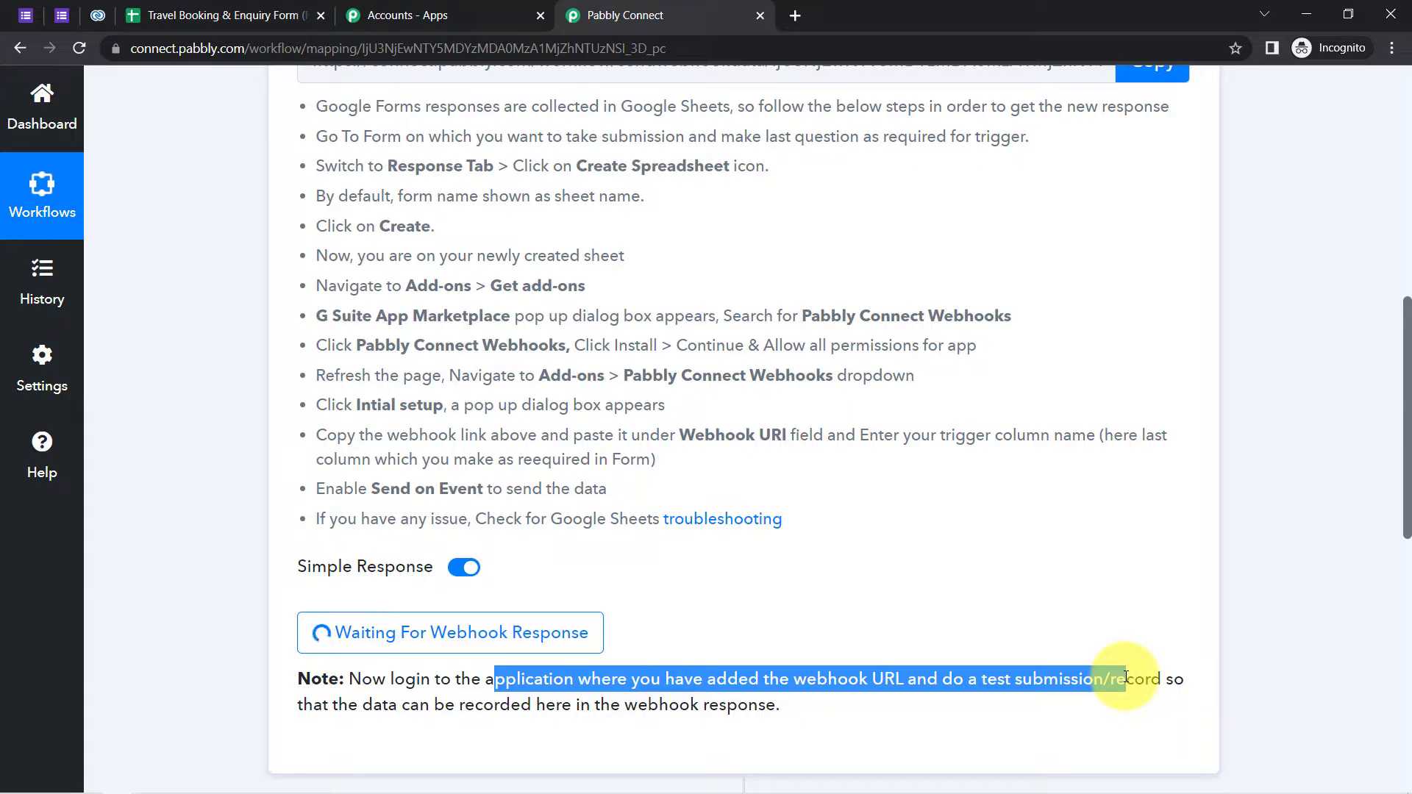
pyautogui.moveTo(1125, 677); pyautogui.dragTo(914, 740)
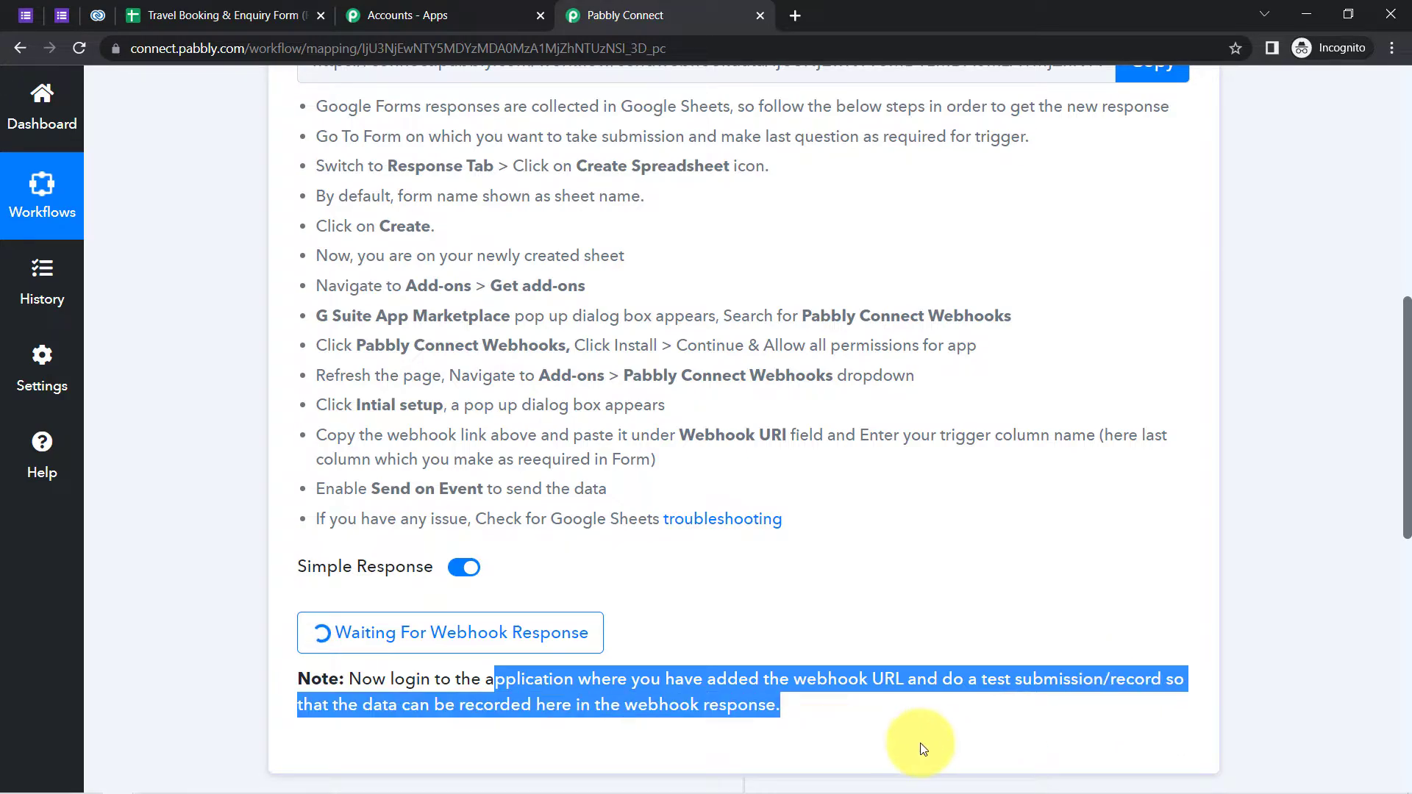
pyautogui.click(808, 696)
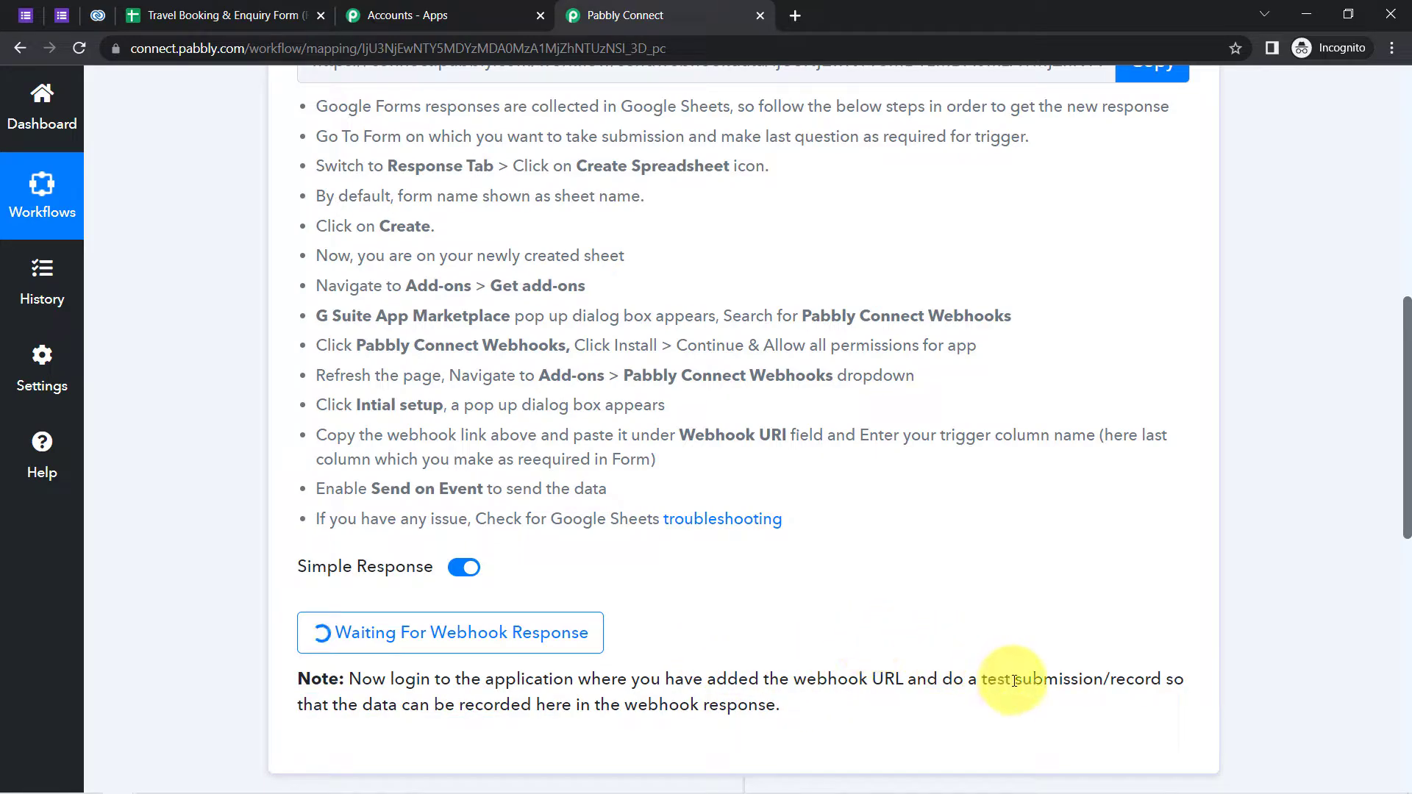
pyautogui.moveTo(976, 681); pyautogui.dragTo(1123, 681)
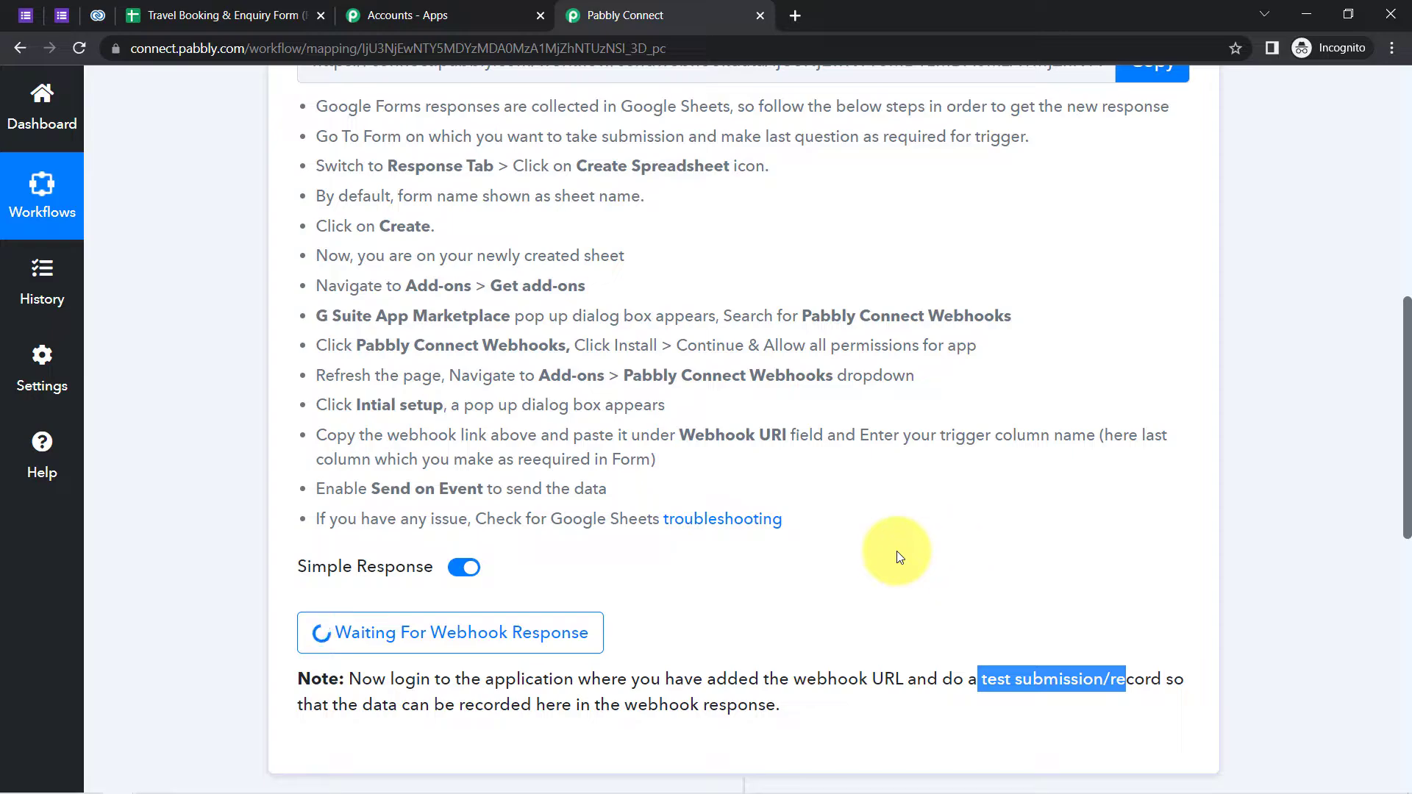
pyautogui.click(59, 14)
# - Fill in a dummy traveler's name, email address and phone number on the form
pyautogui.click(147, 335)
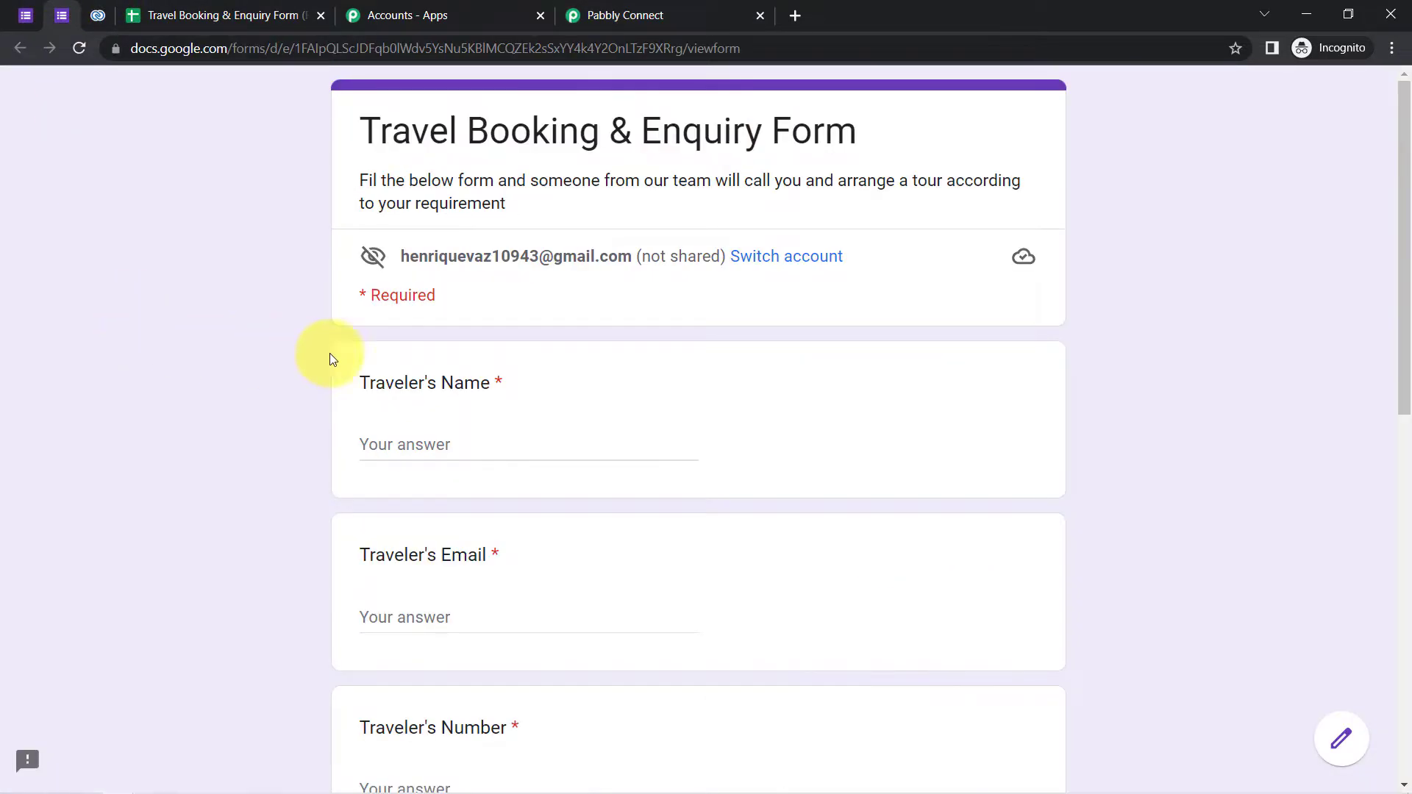
pyautogui.moveTo(1404, 277); pyautogui.dragTo(1385, 268)
pyautogui.click(390, 448)
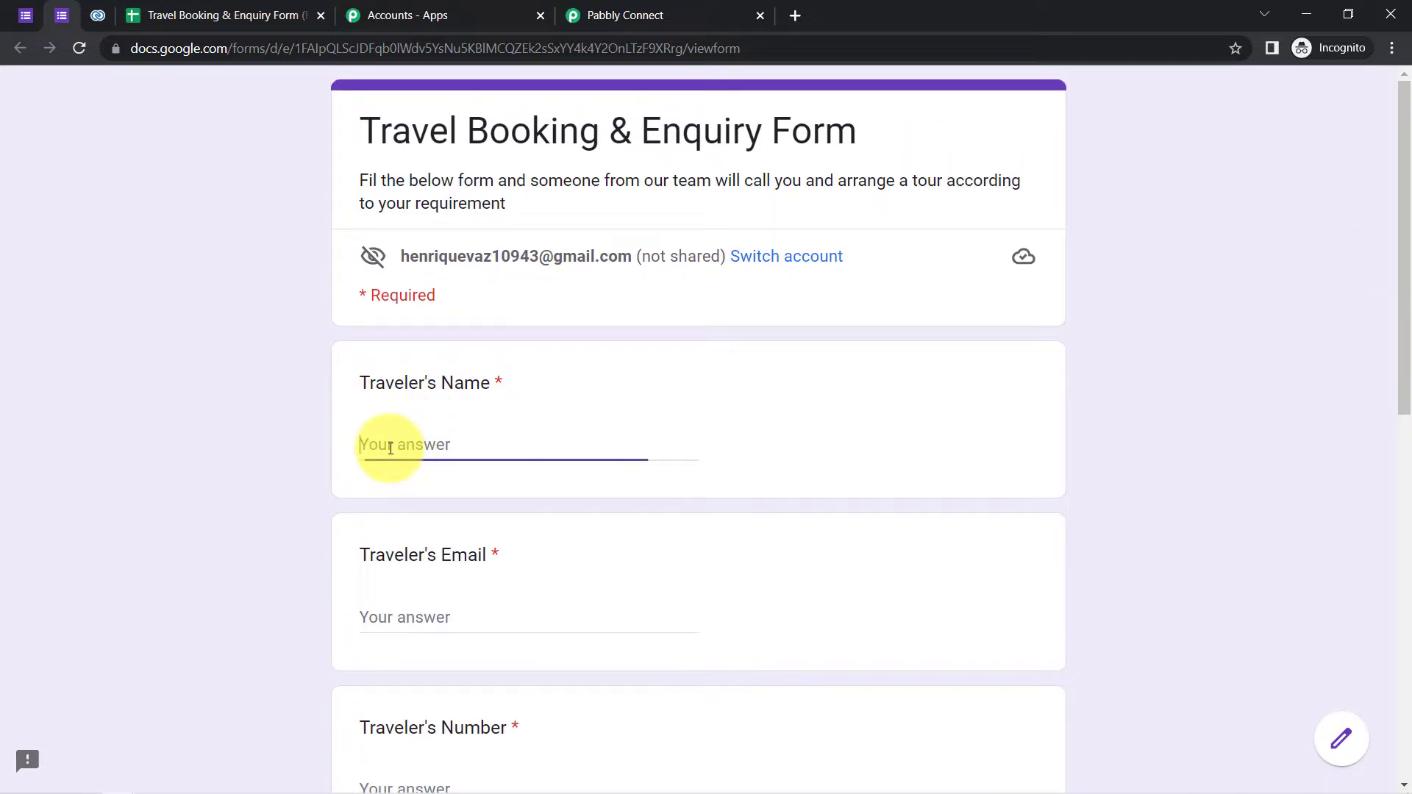
pyautogui.write('Dumm')
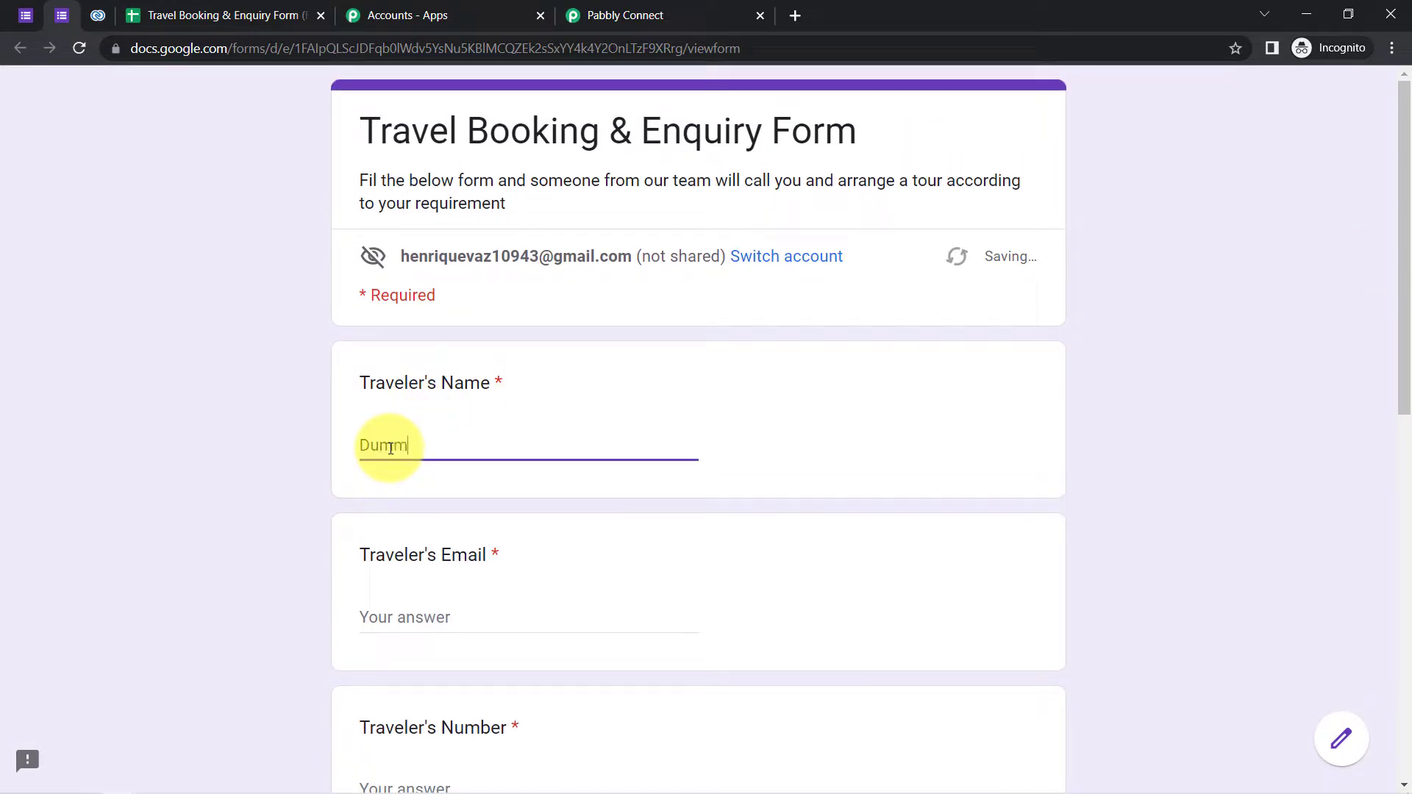
pyautogui.write('y User')
pyautogui.press('Tab')
pyautogui.press('Tab')
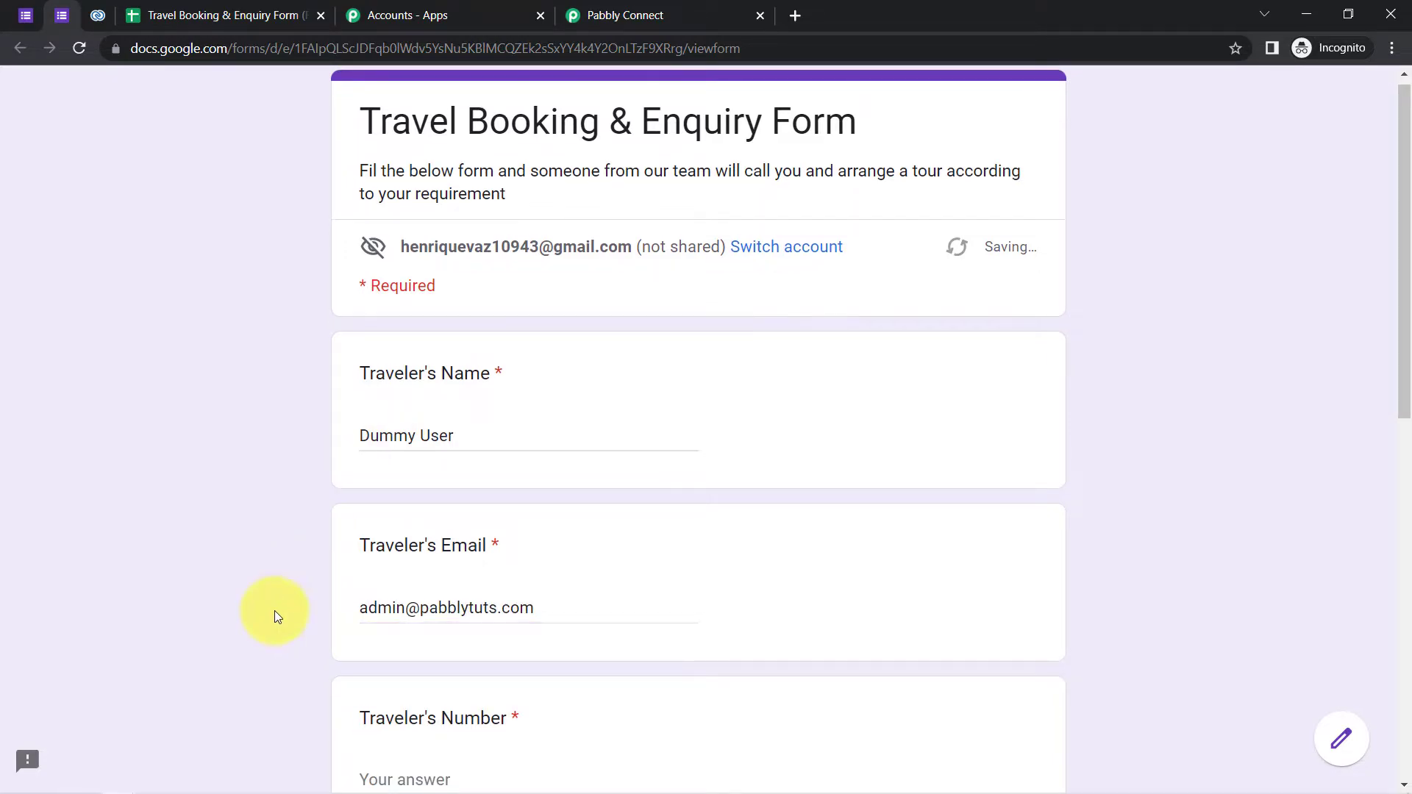
pyautogui.scroll(-1, 218, 503)
pyautogui.scroll(-1, 217, 503)
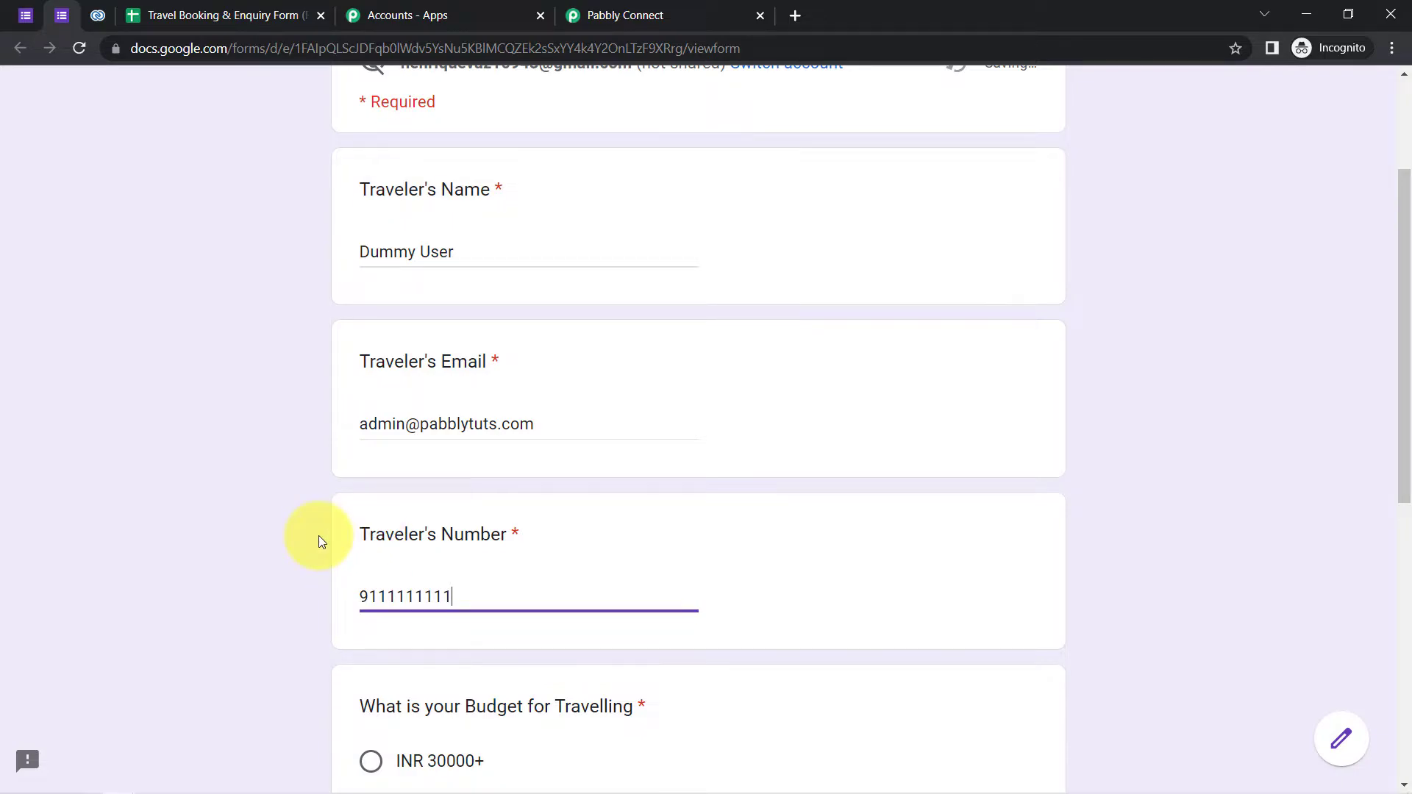
# - Choose the INR 50000+ budget, enter Goa as destination city, and submit the response
pyautogui.scroll(-3, 319, 536)
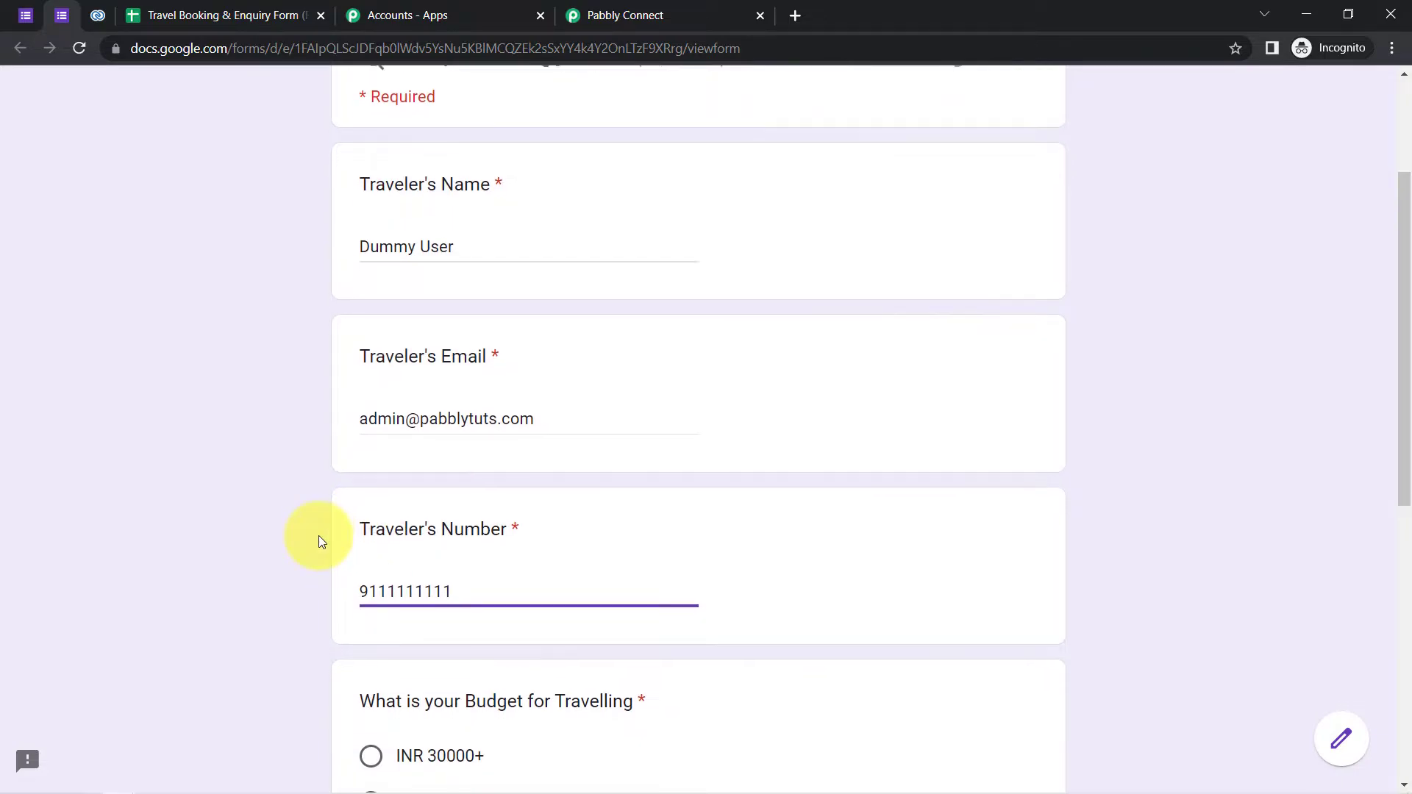
pyautogui.scroll(-1, 319, 544)
pyautogui.moveTo(395, 338); pyautogui.dragTo(570, 342)
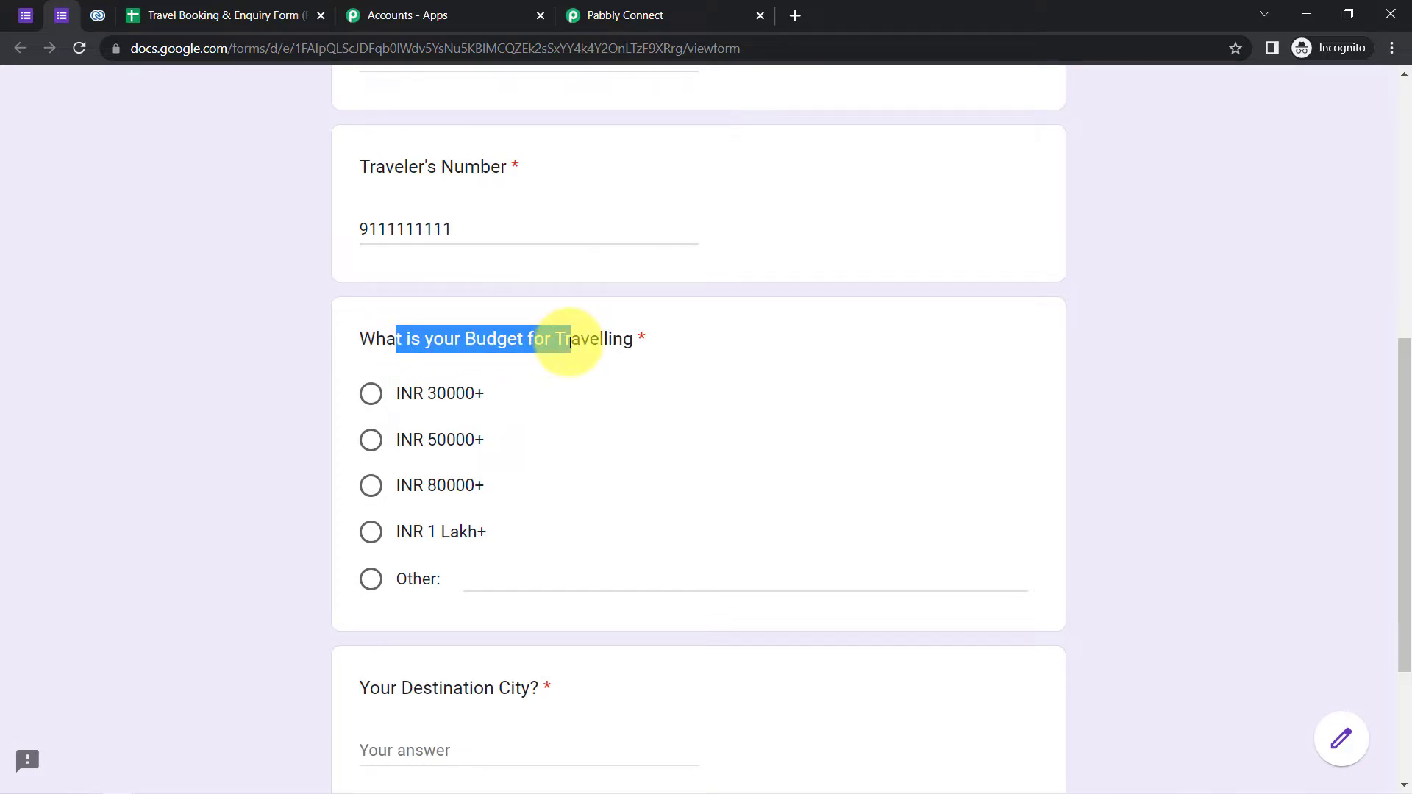
pyautogui.click(371, 440)
pyautogui.scroll(-3, 384, 475)
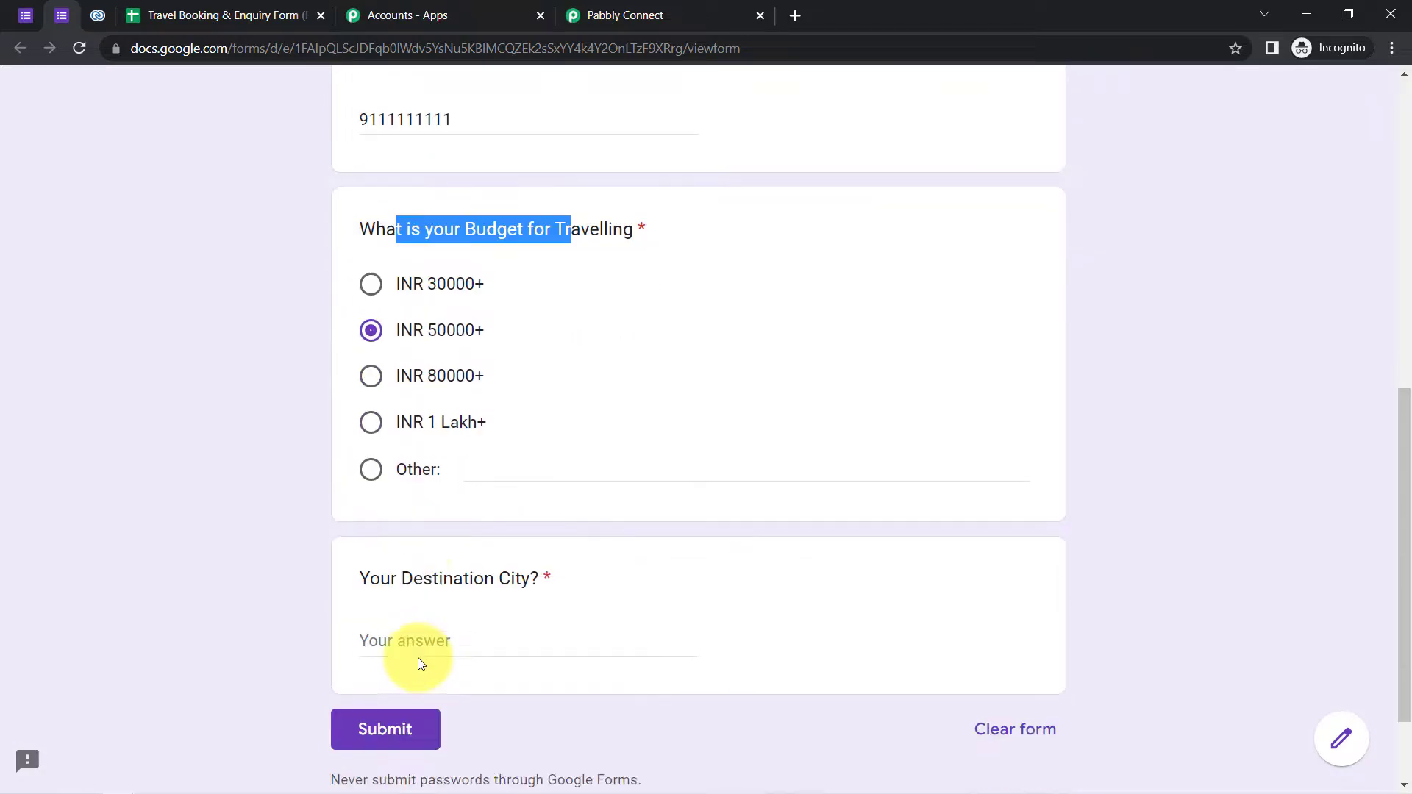
pyautogui.click(379, 518)
pyautogui.write('G')
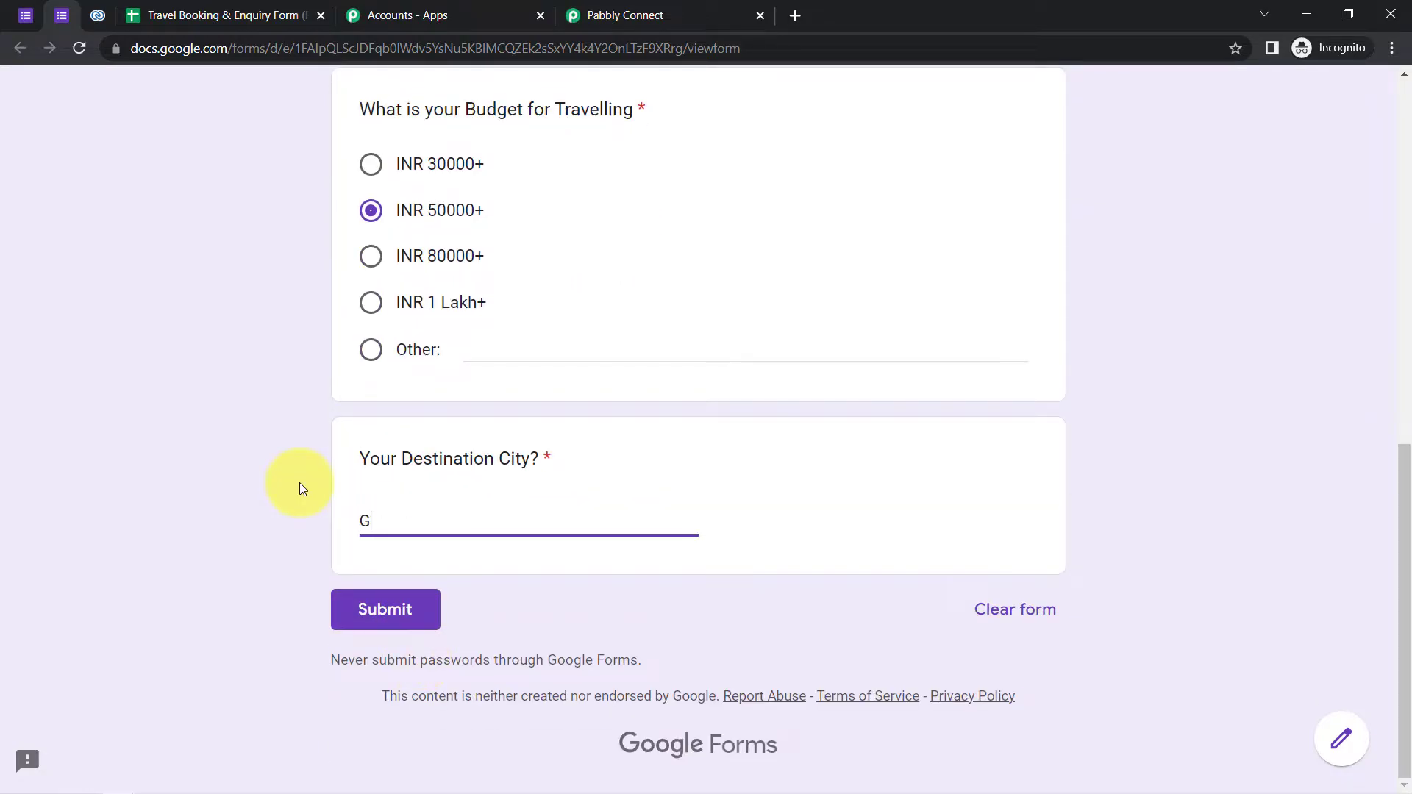
pyautogui.write('oa')
pyautogui.scroll(2, 299, 485)
pyautogui.scroll(-1, 298, 492)
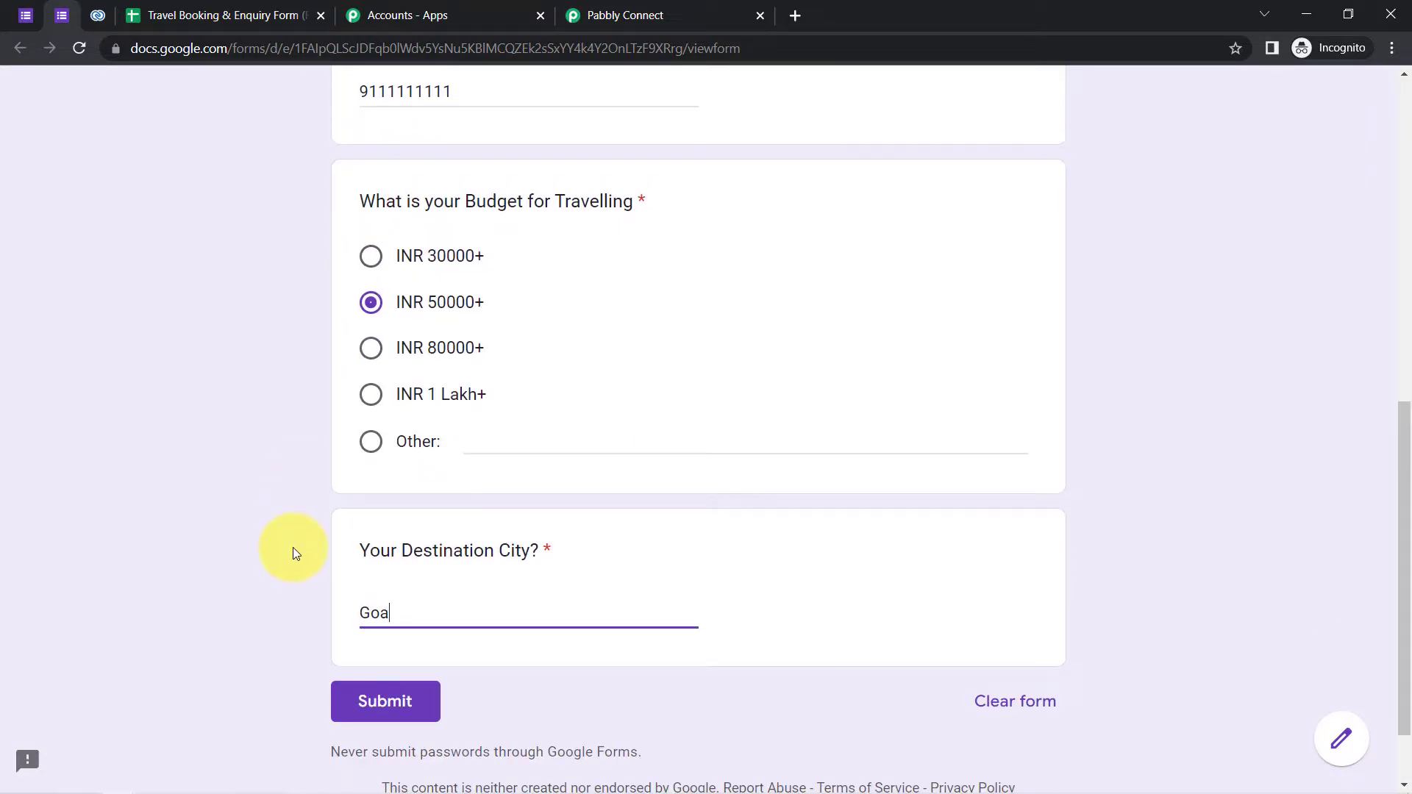
pyautogui.click(377, 702)
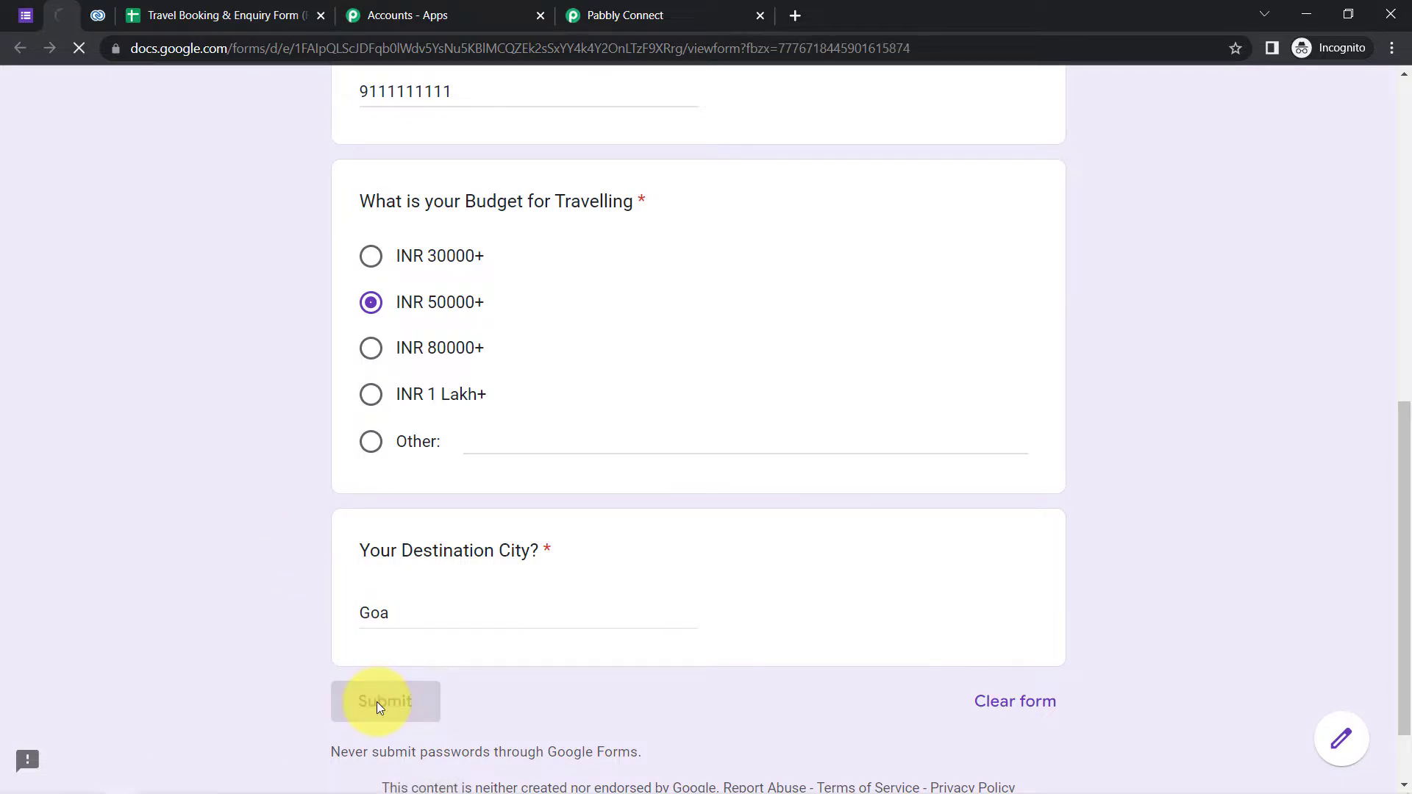
pyautogui.moveTo(404, 146); pyautogui.dragTo(561, 199)
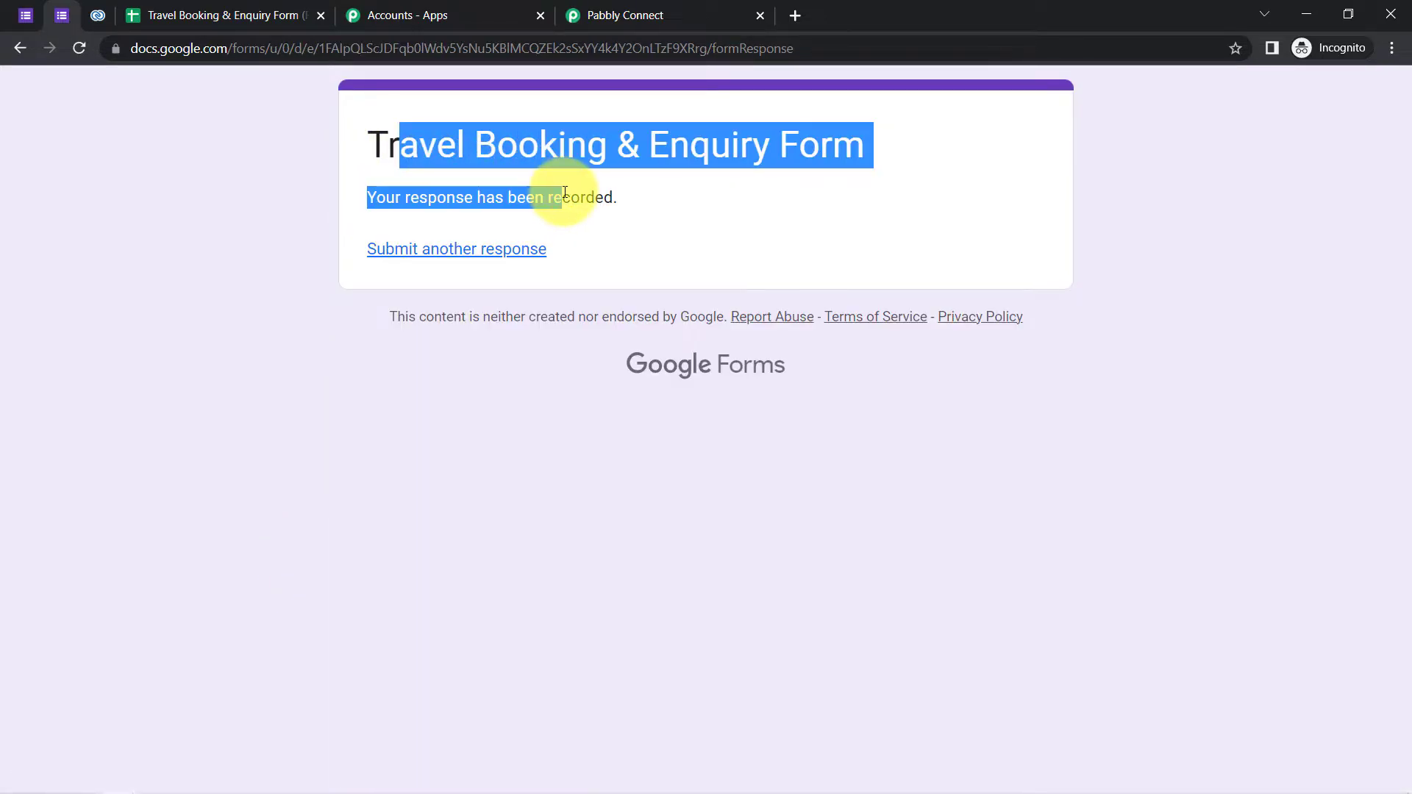
pyautogui.click(179, 13)
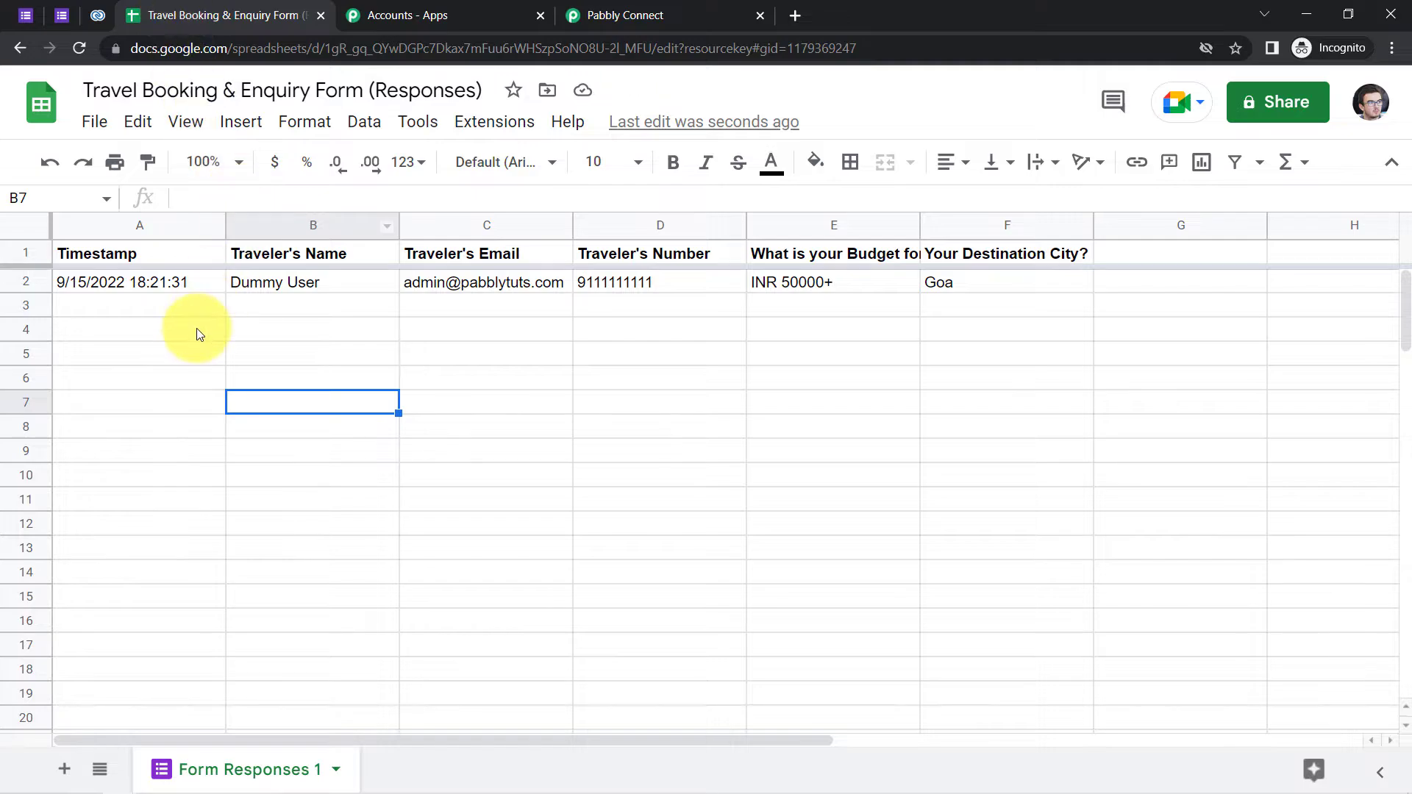
# - Inspect the test response recorded in row 2 of the responses sheet
pyautogui.click(197, 328)
pyautogui.click(27, 280)
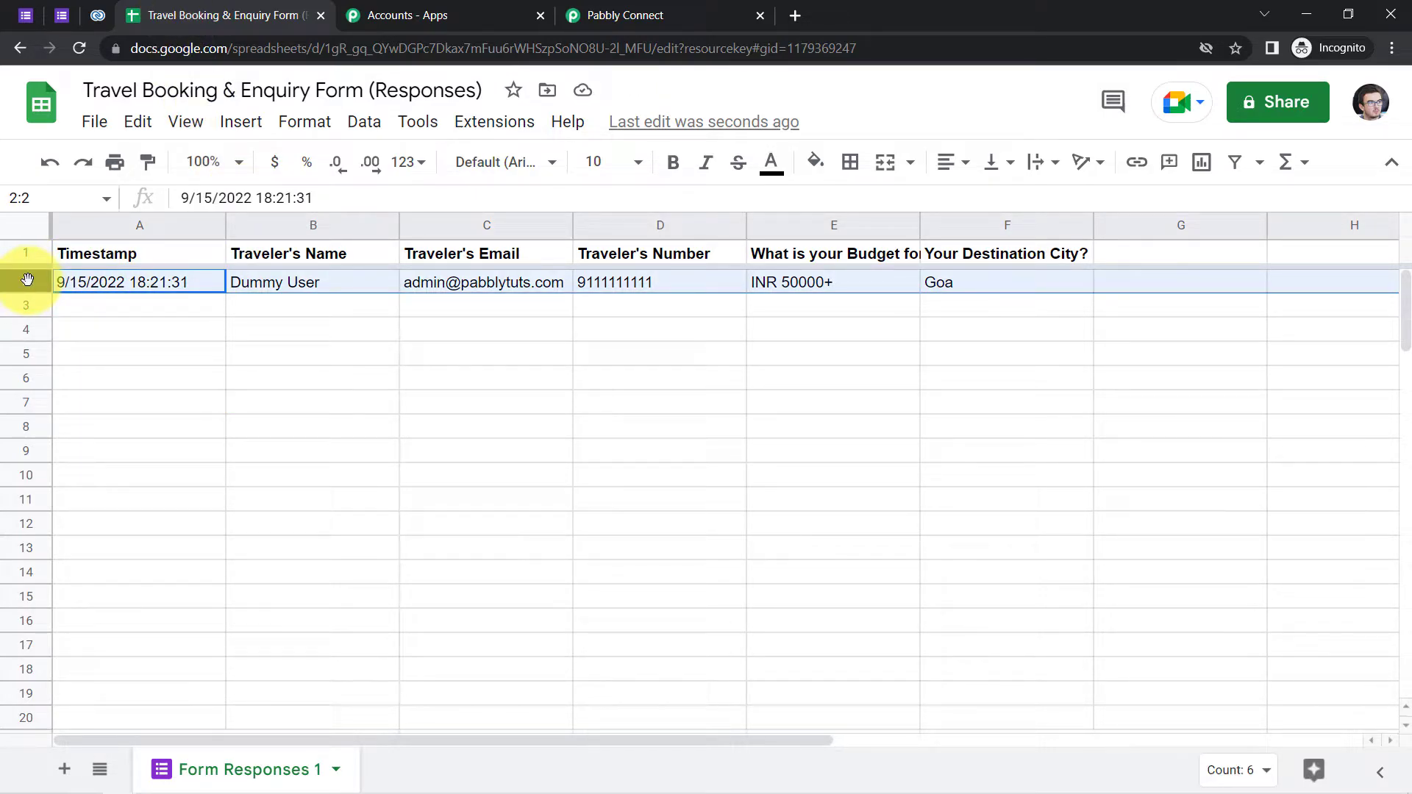
pyautogui.click(474, 356)
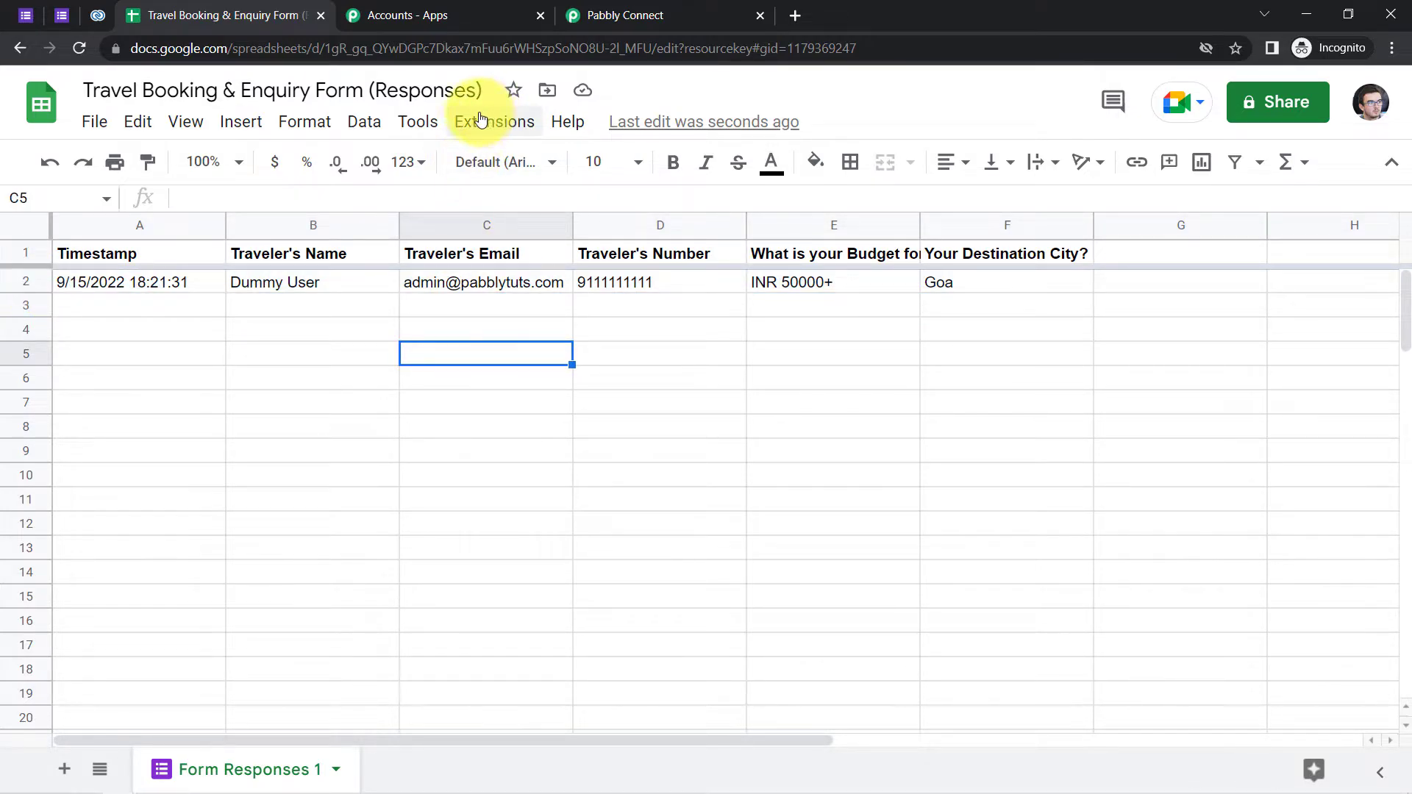
# - Copy the webhook URL from the Pabbly Connect trigger step
pyautogui.click(610, 9)
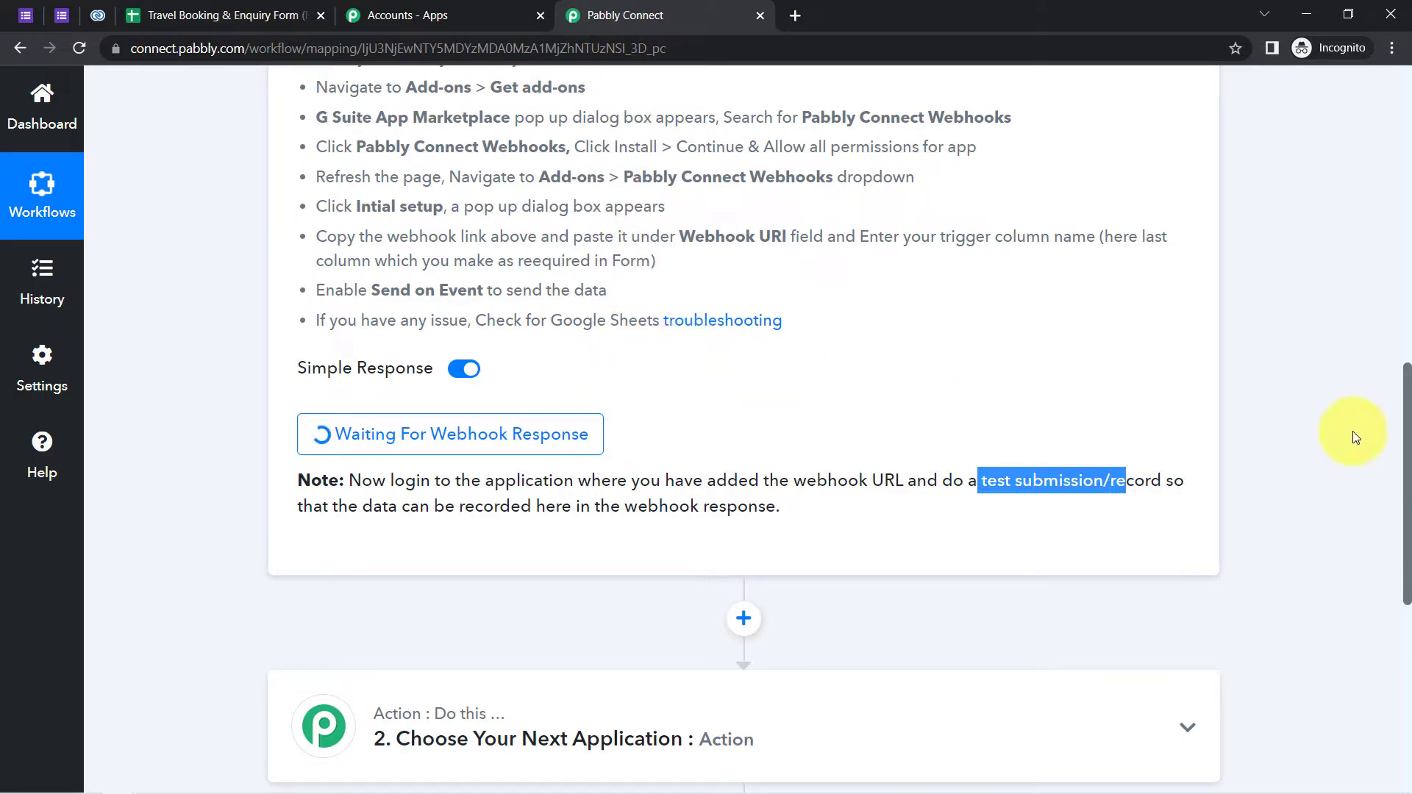
pyautogui.scroll(5, 1406, 456)
pyautogui.click(1147, 215)
pyautogui.click(228, 15)
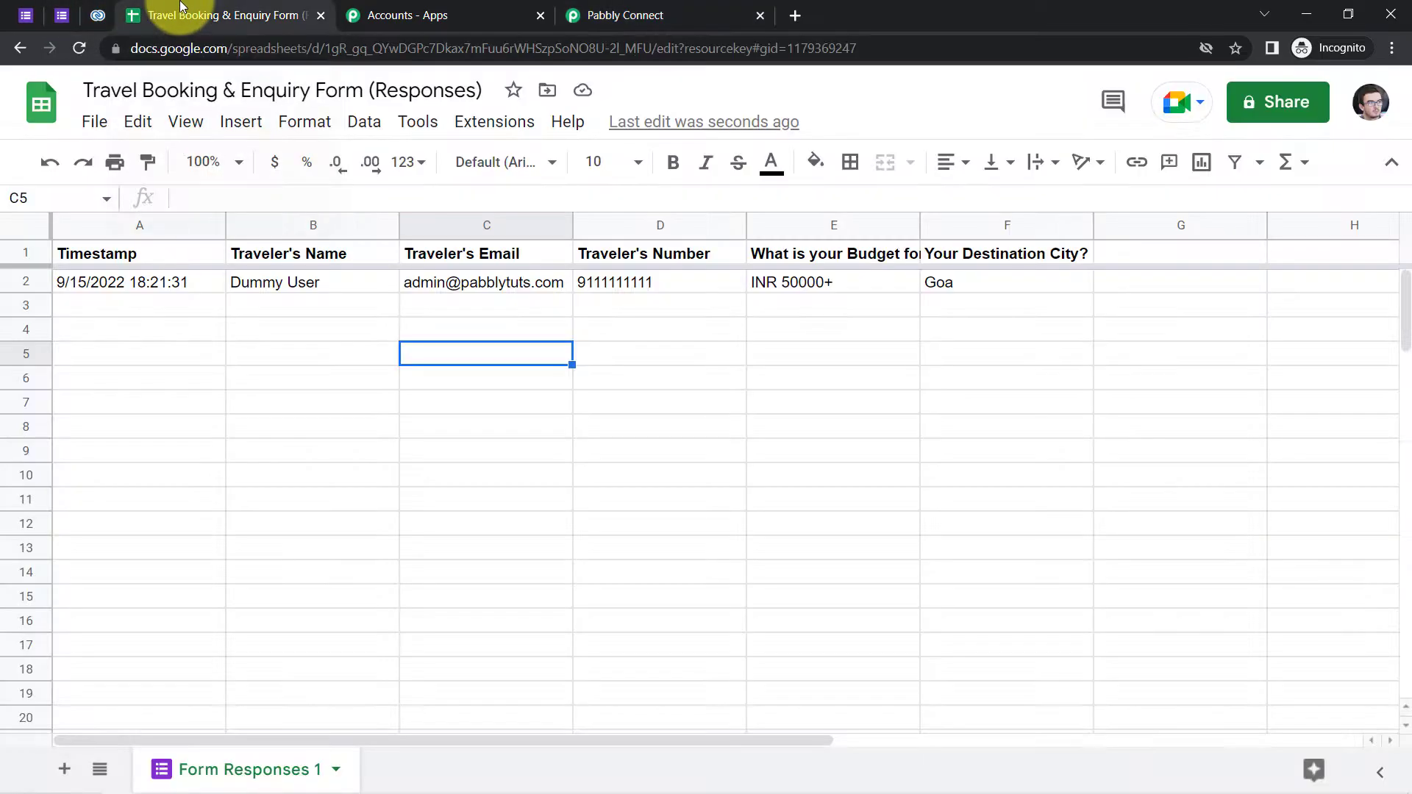
# - In the webhook add-on's Initial Setup, paste the webhook URL and set Trigger Column to F
pyautogui.click(477, 131)
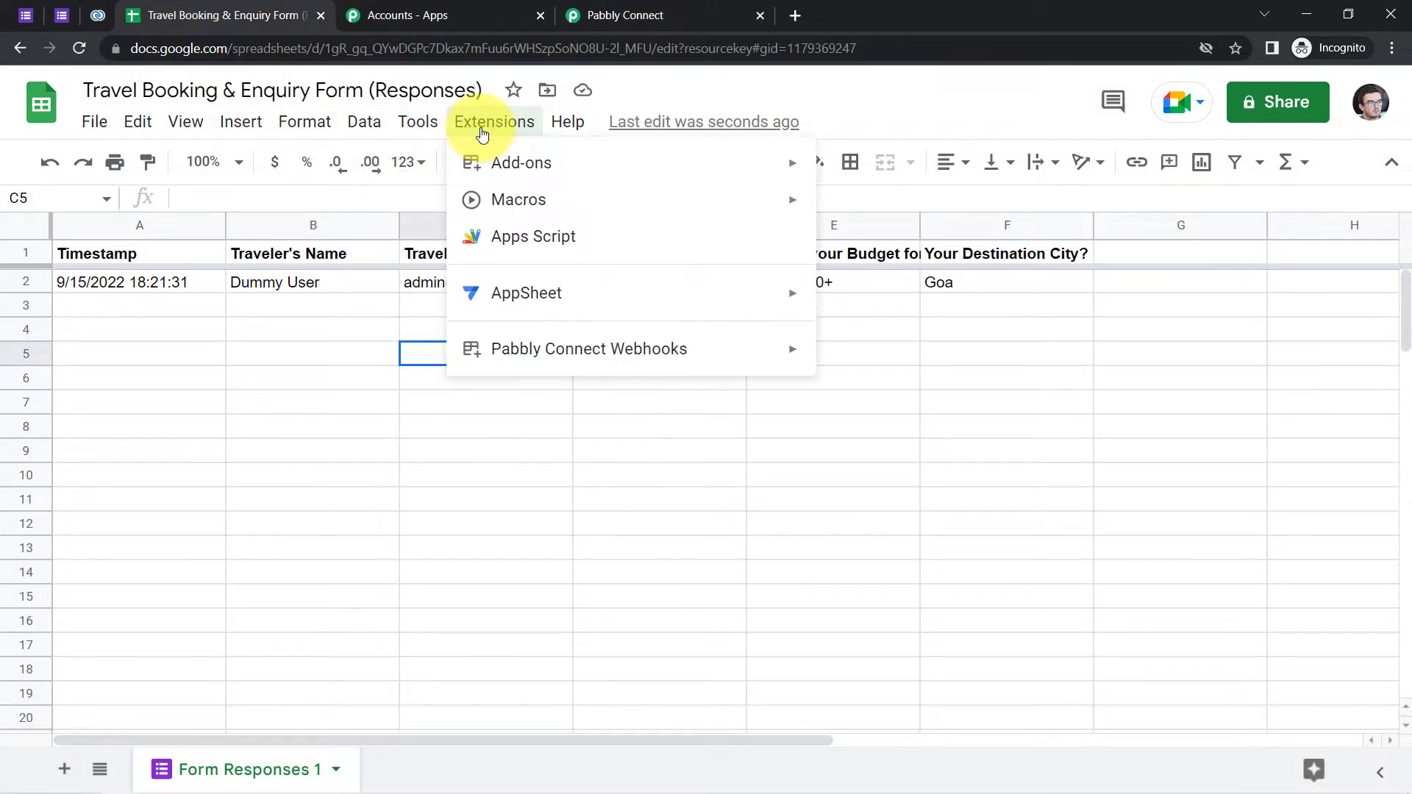
pyautogui.moveTo(578, 352)
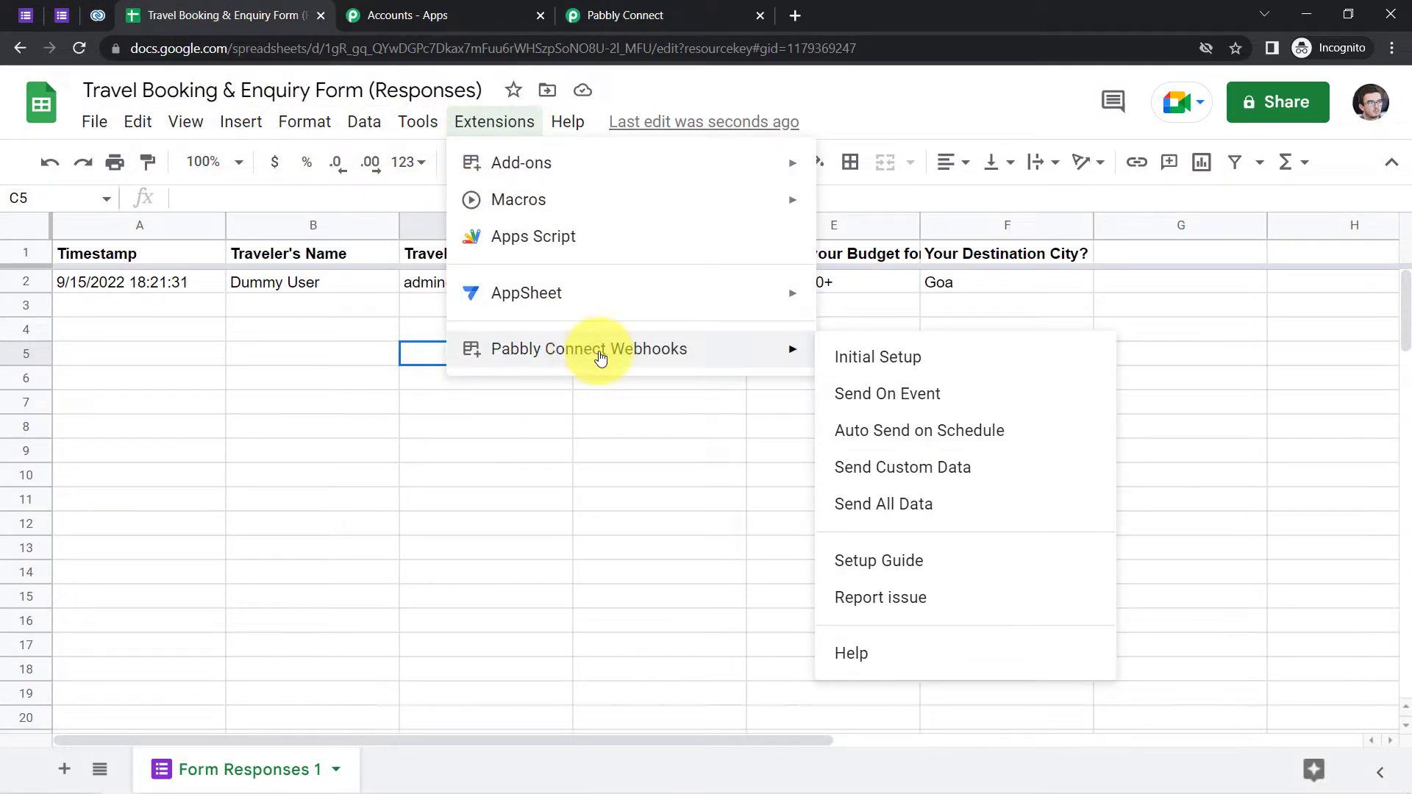
pyautogui.click(852, 358)
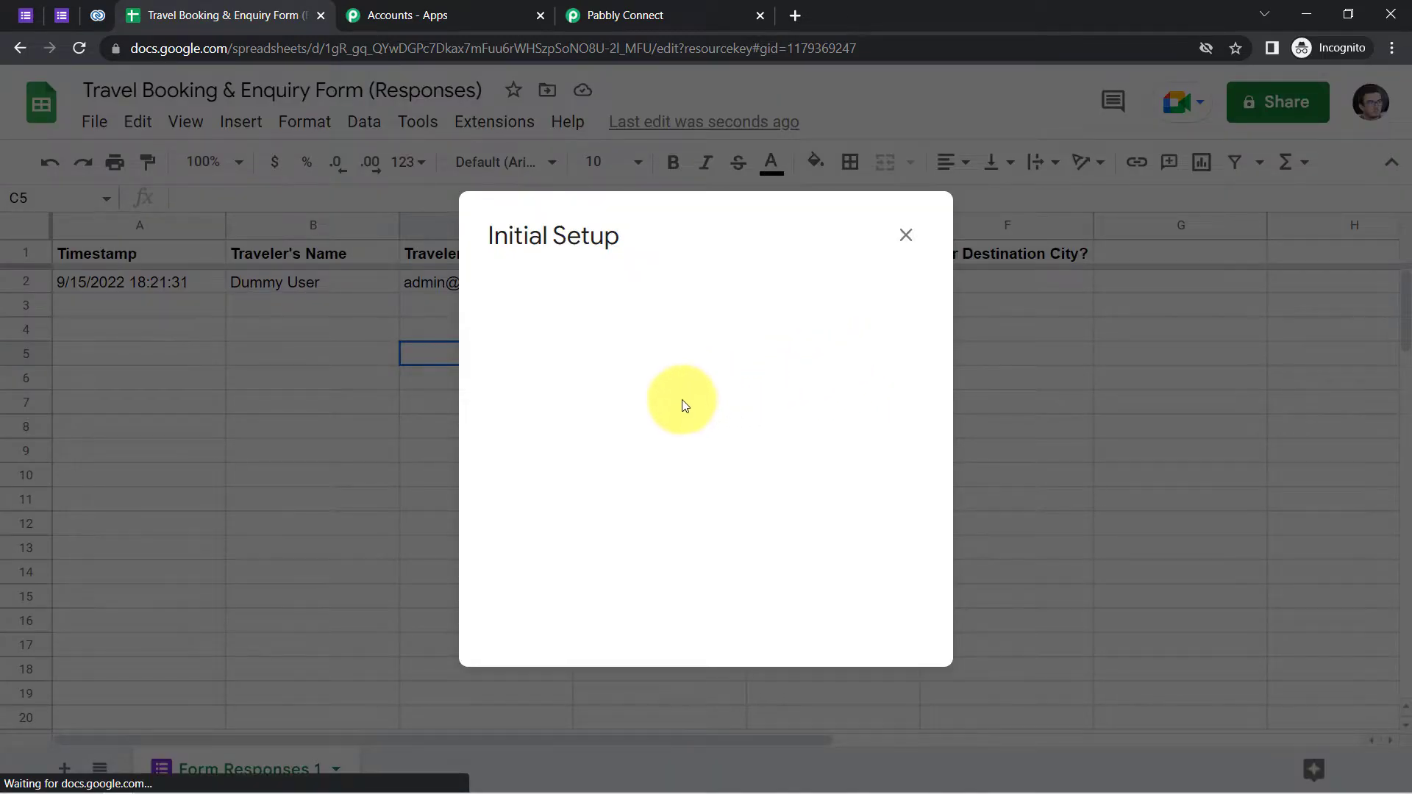
pyautogui.click(628, 411)
pyautogui.hotkey('ctrl', 'v')
pyautogui.tripleClick(629, 412)
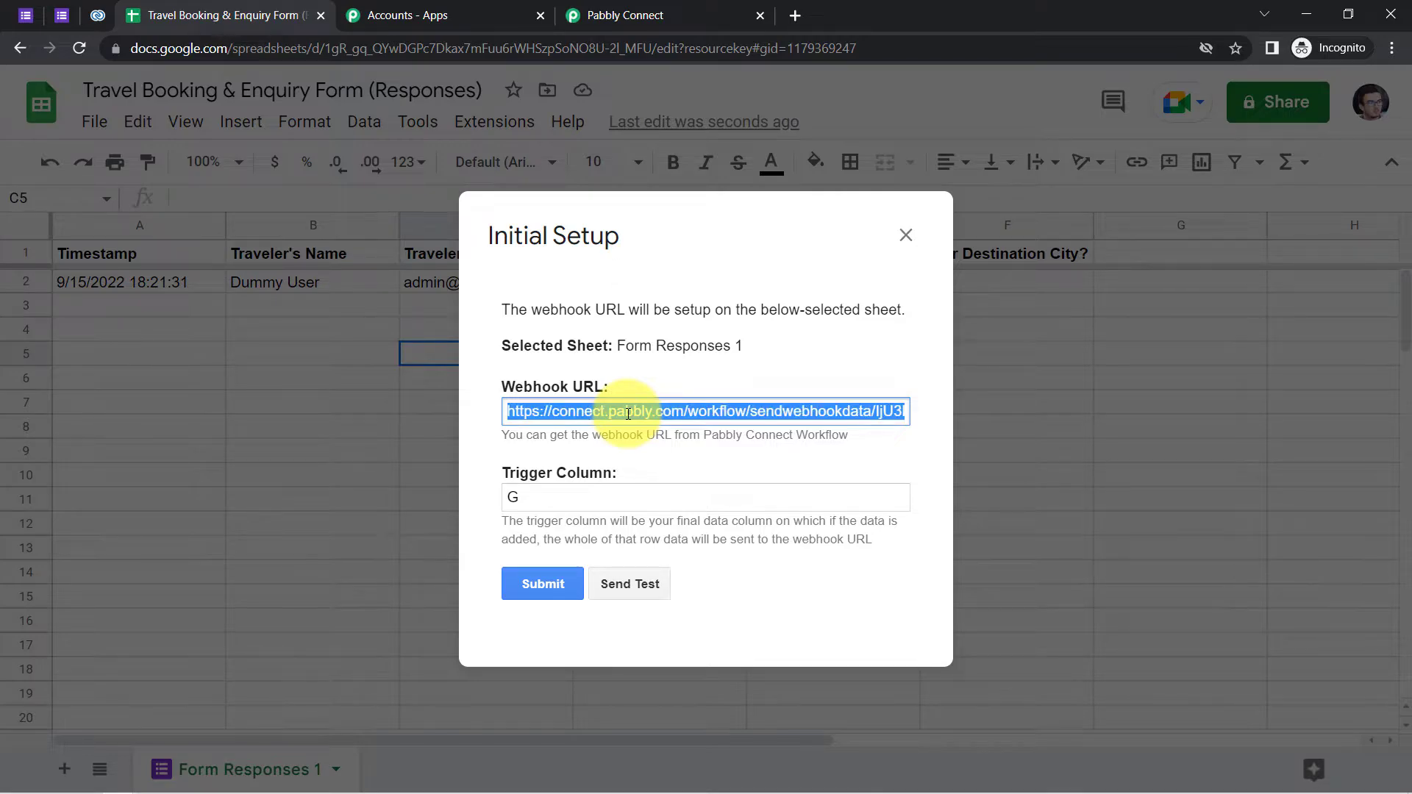
pyautogui.press('End')
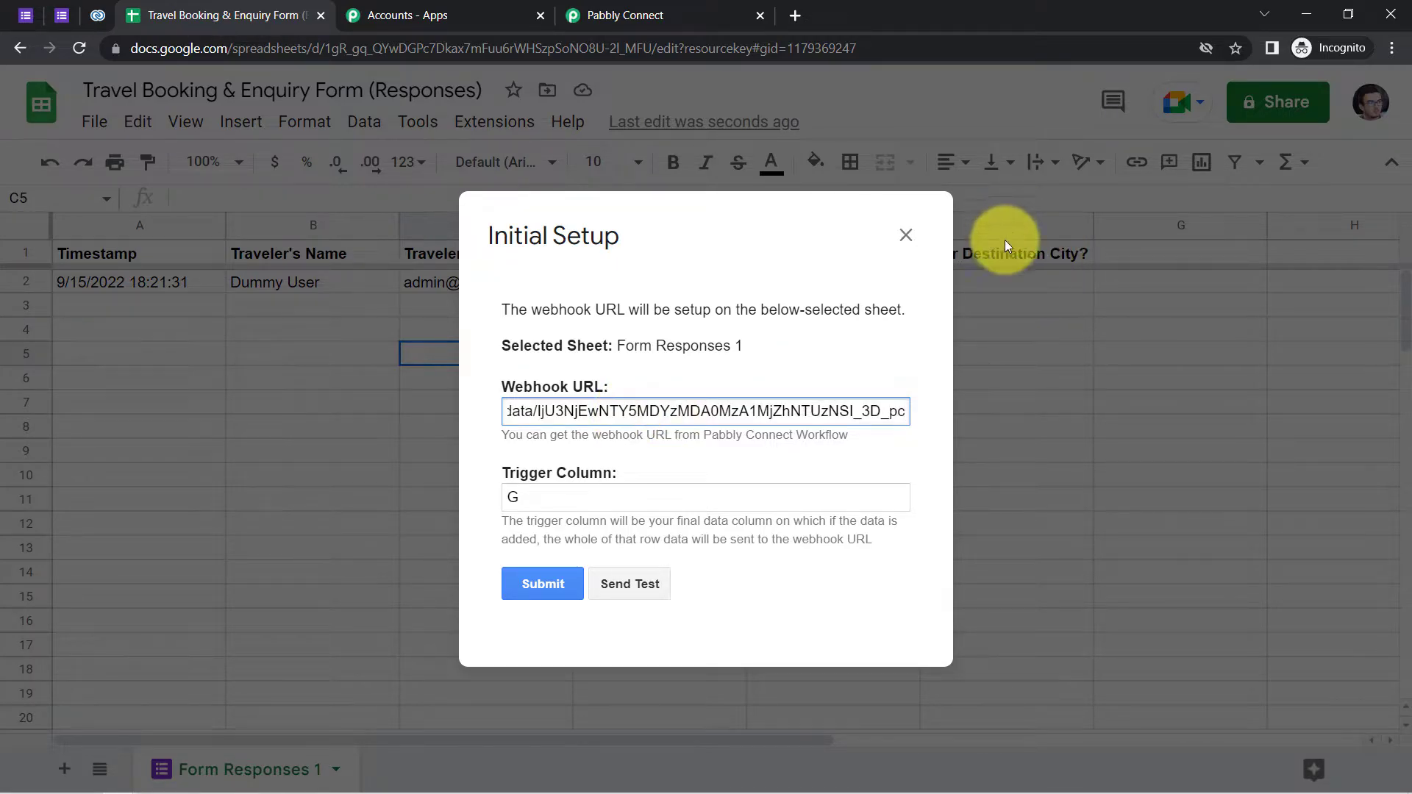
pyautogui.doubleClick(523, 497)
pyautogui.write('F')
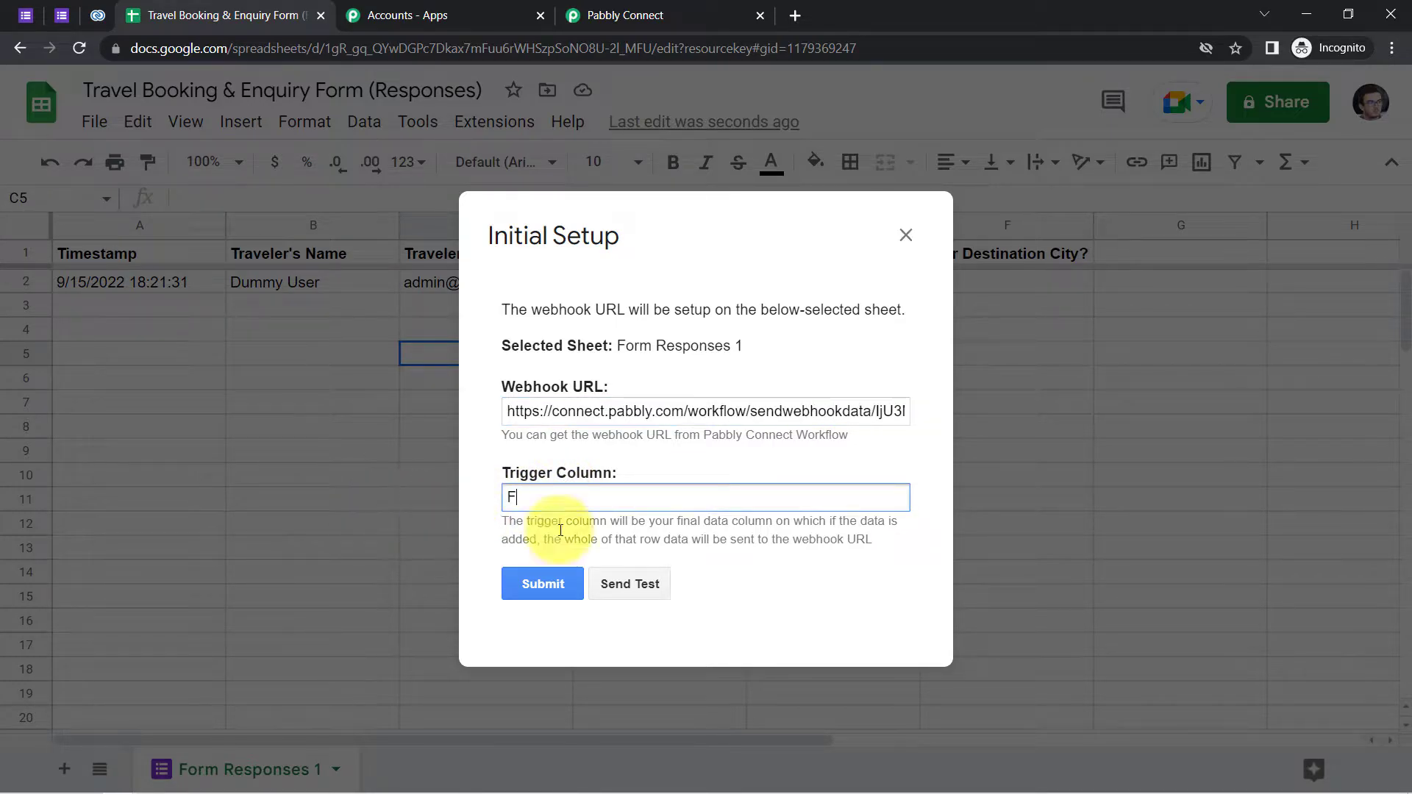
# - Send the test row and confirm the traveler name, budget and city were sent
pyautogui.click(613, 590)
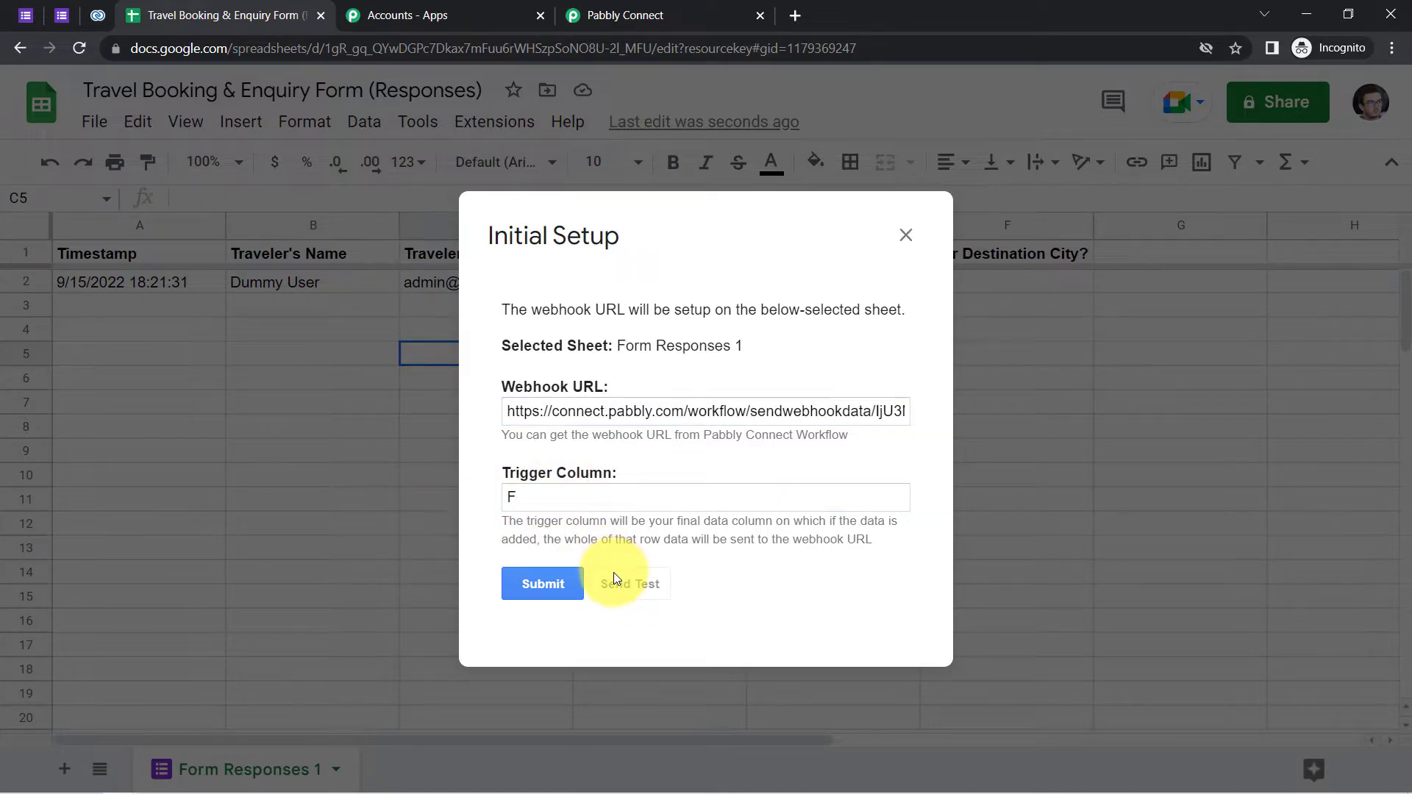
pyautogui.moveTo(916, 418); pyautogui.dragTo(918, 493)
pyautogui.moveTo(526, 539); pyautogui.dragTo(677, 541)
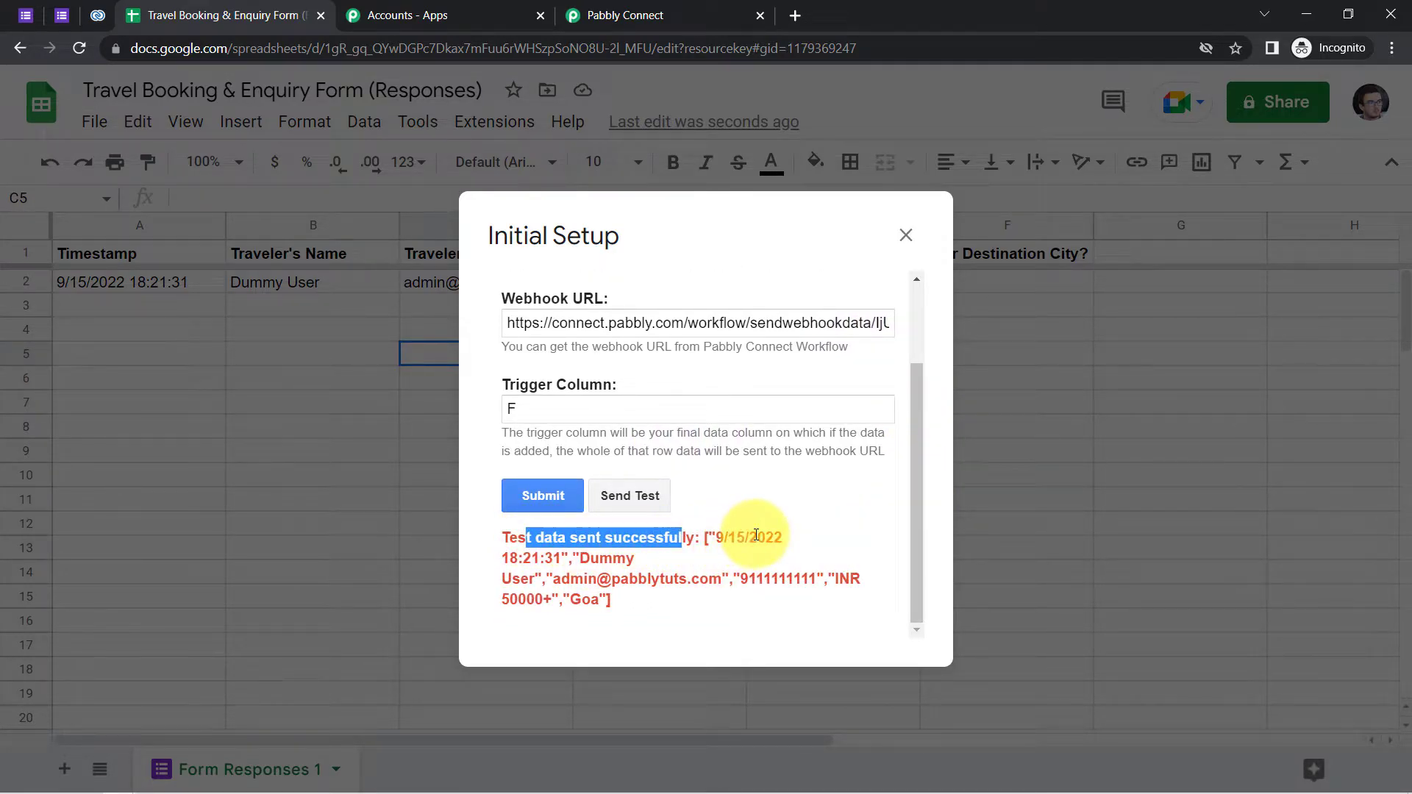
pyautogui.moveTo(578, 558); pyautogui.dragTo(556, 579)
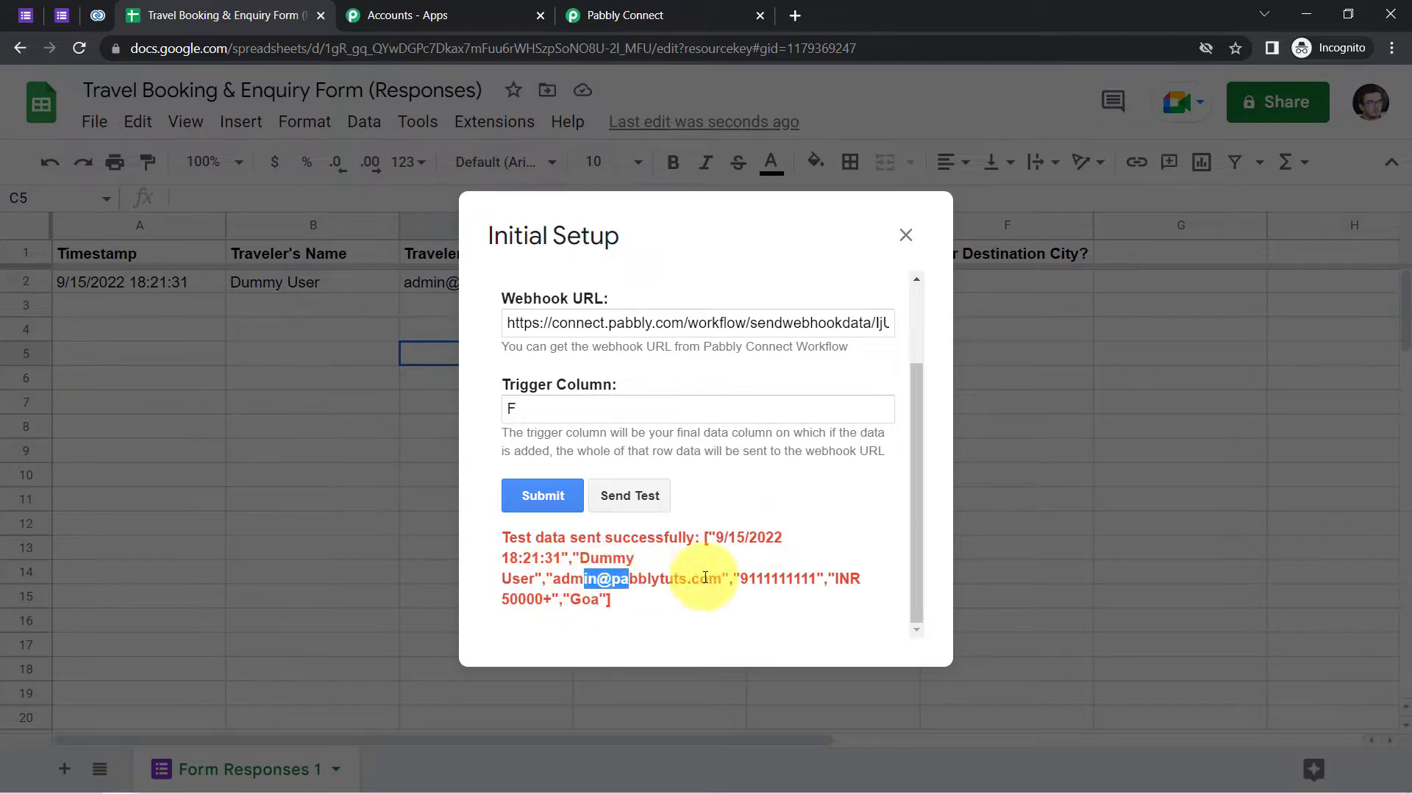
pyautogui.moveTo(748, 579); pyautogui.dragTo(602, 621)
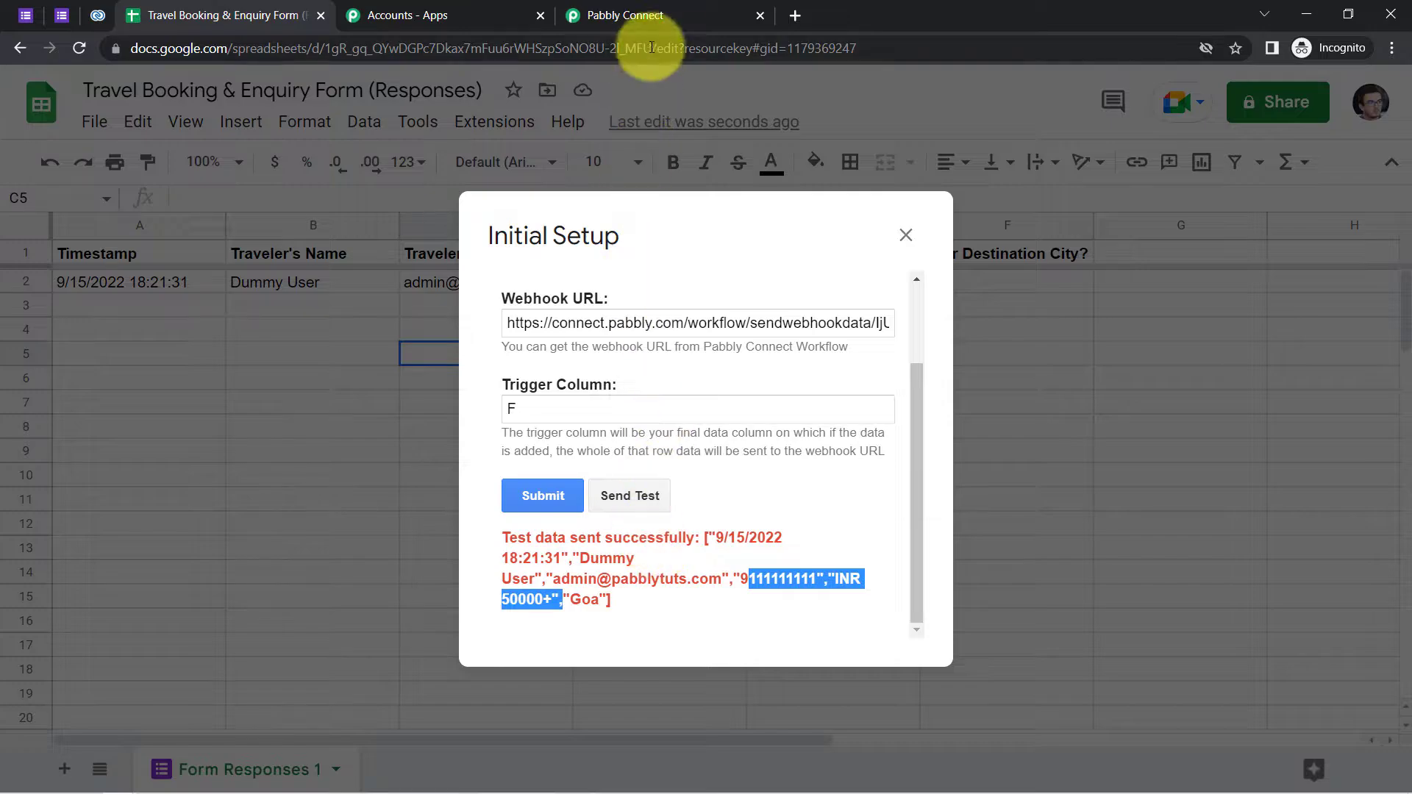
# - Review the captured traveler name, email, INR 50000+ budget, Goa and spreadsheet name in Pabbly
pyautogui.click(634, 16)
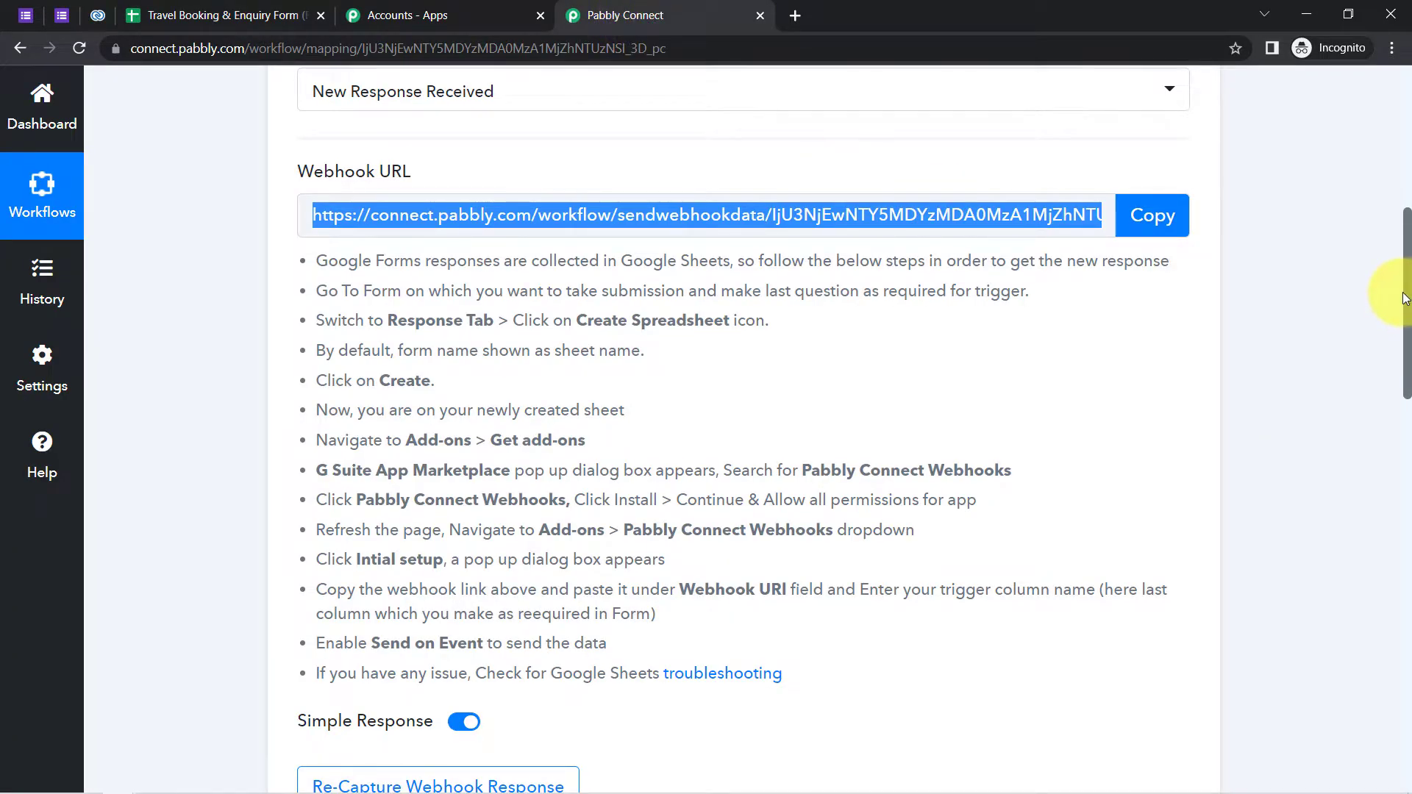
pyautogui.moveTo(1404, 303); pyautogui.dragTo(725, 400)
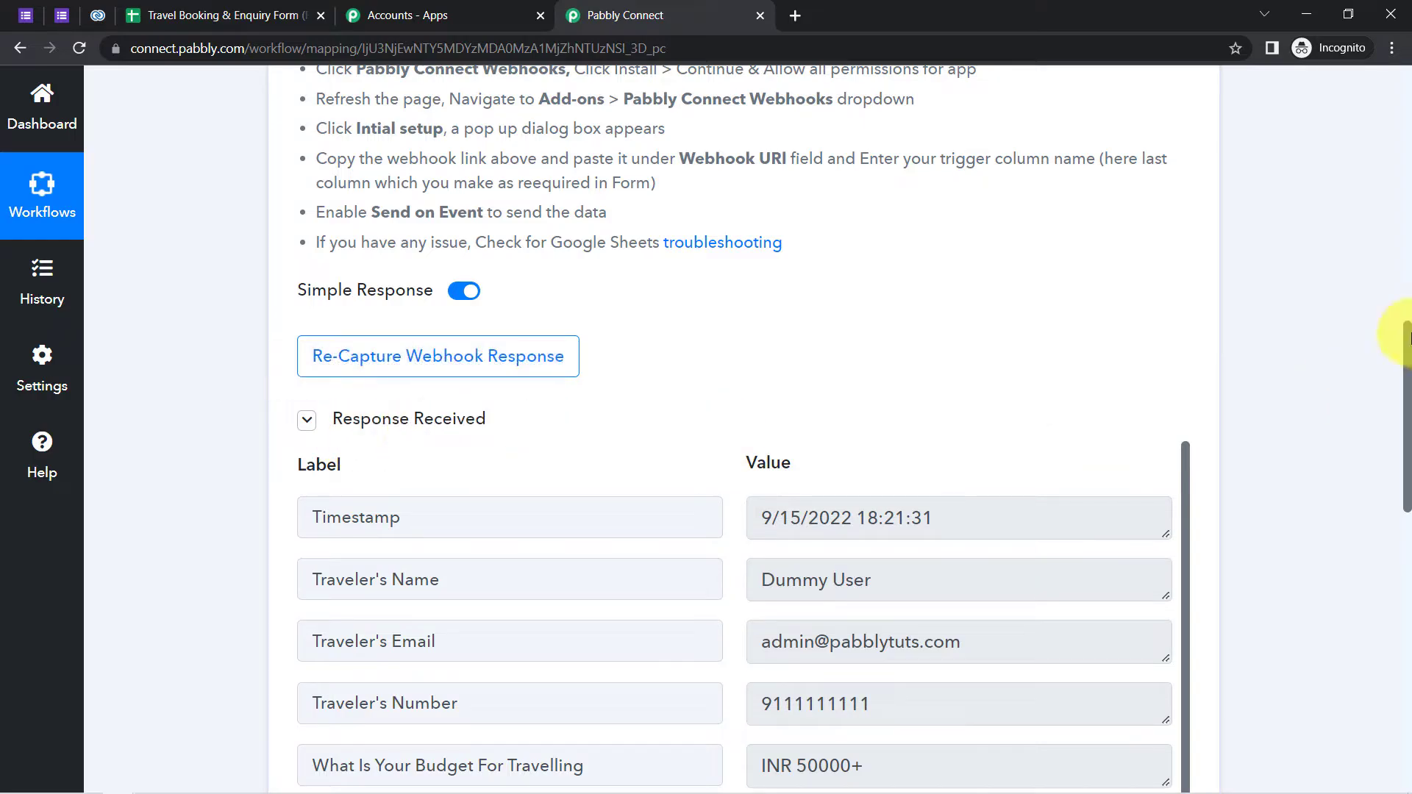
pyautogui.moveTo(1406, 347); pyautogui.dragTo(182, 229)
pyautogui.doubleClick(415, 275)
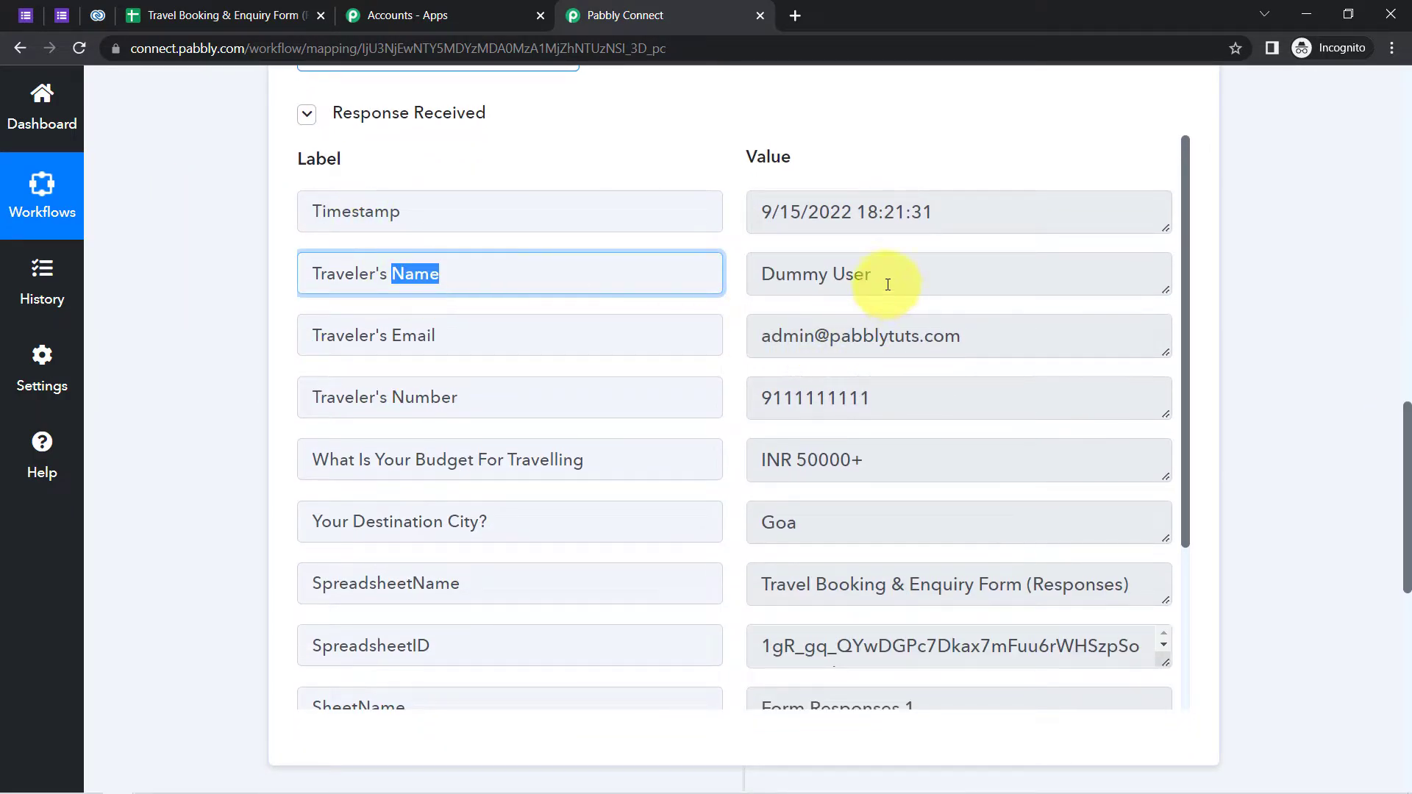
pyautogui.doubleClick(857, 277)
pyautogui.moveTo(808, 336); pyautogui.dragTo(914, 340)
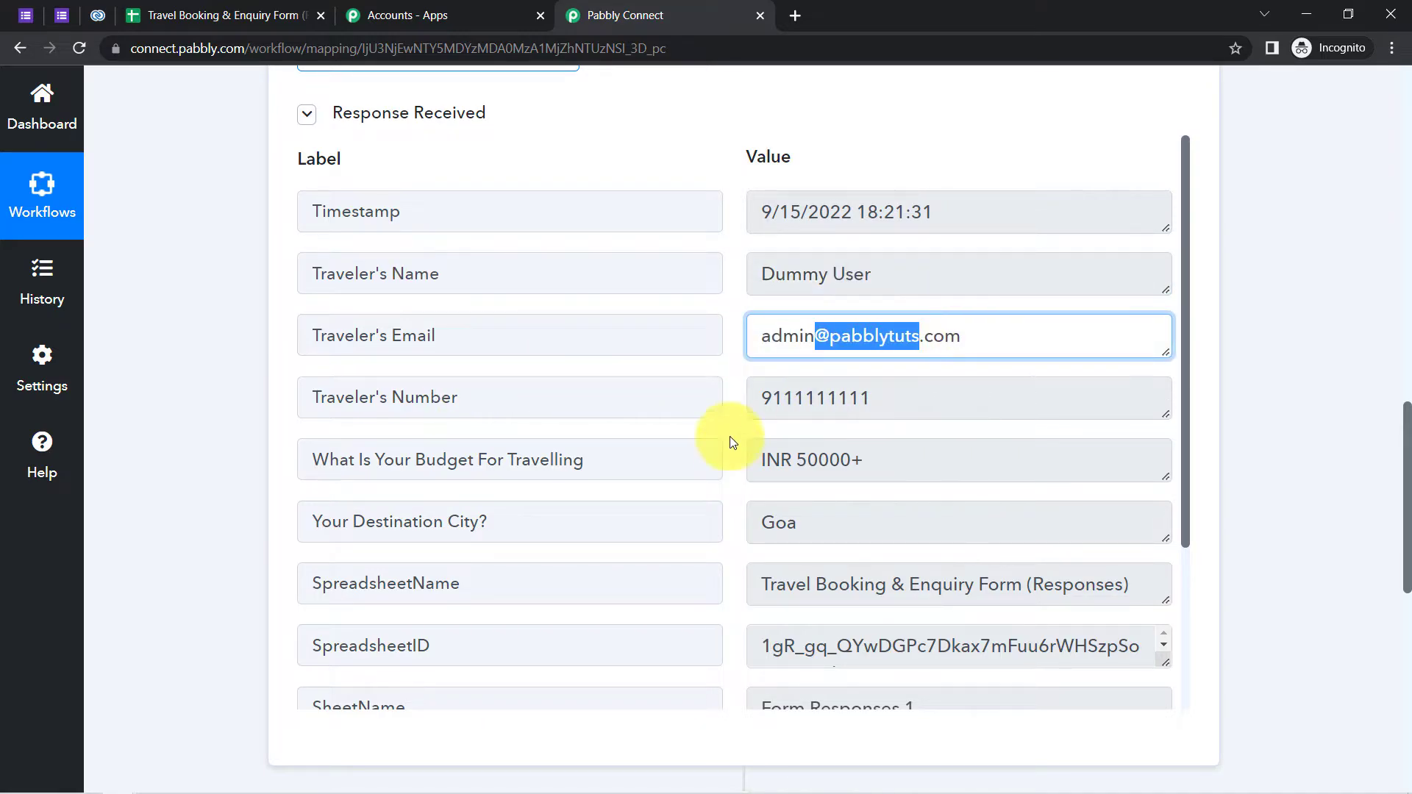
pyautogui.moveTo(783, 397); pyautogui.dragTo(848, 397)
pyautogui.moveTo(796, 459); pyautogui.dragTo(894, 464)
pyautogui.click(861, 522)
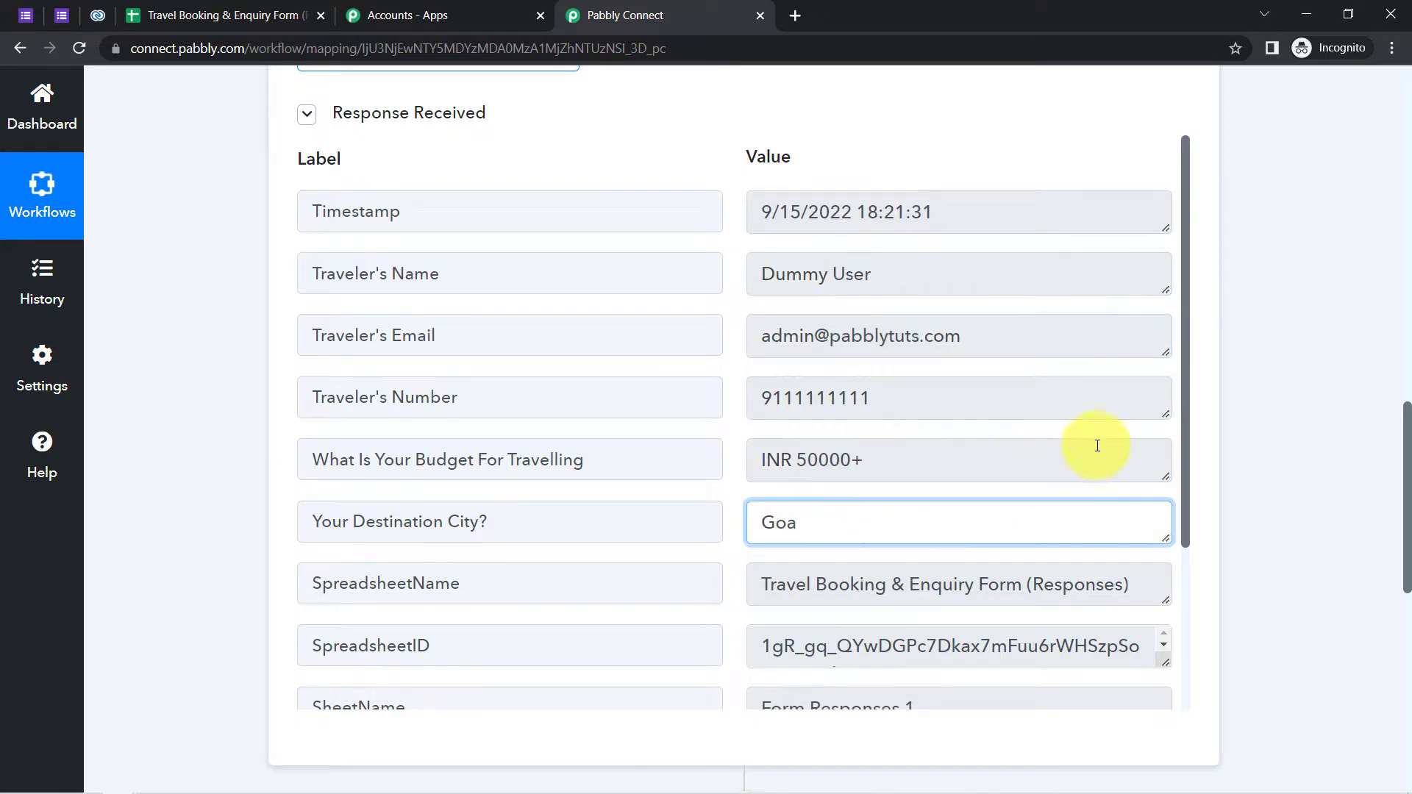
pyautogui.moveTo(1000, 584); pyautogui.dragTo(861, 585)
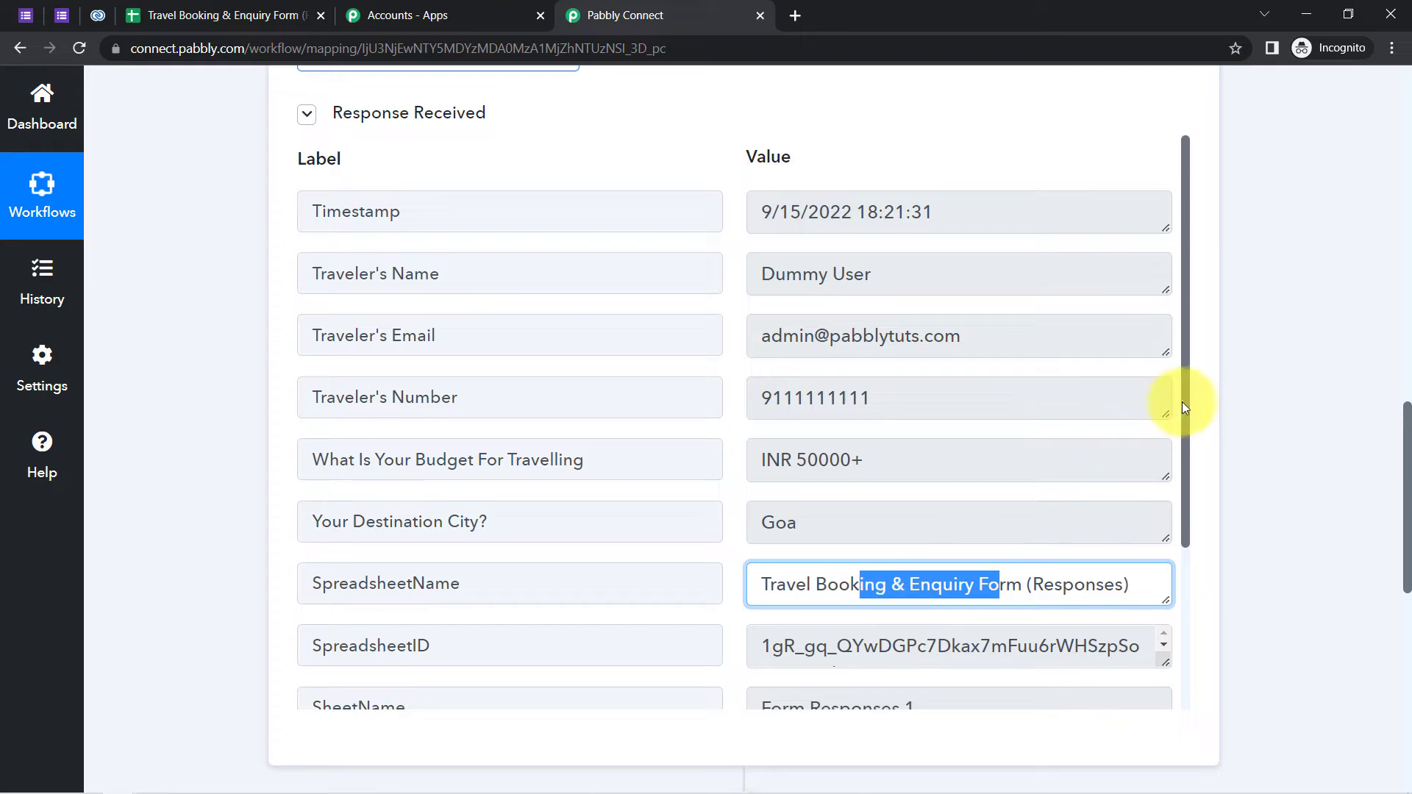
pyautogui.moveTo(1185, 406); pyautogui.dragTo(1183, 584)
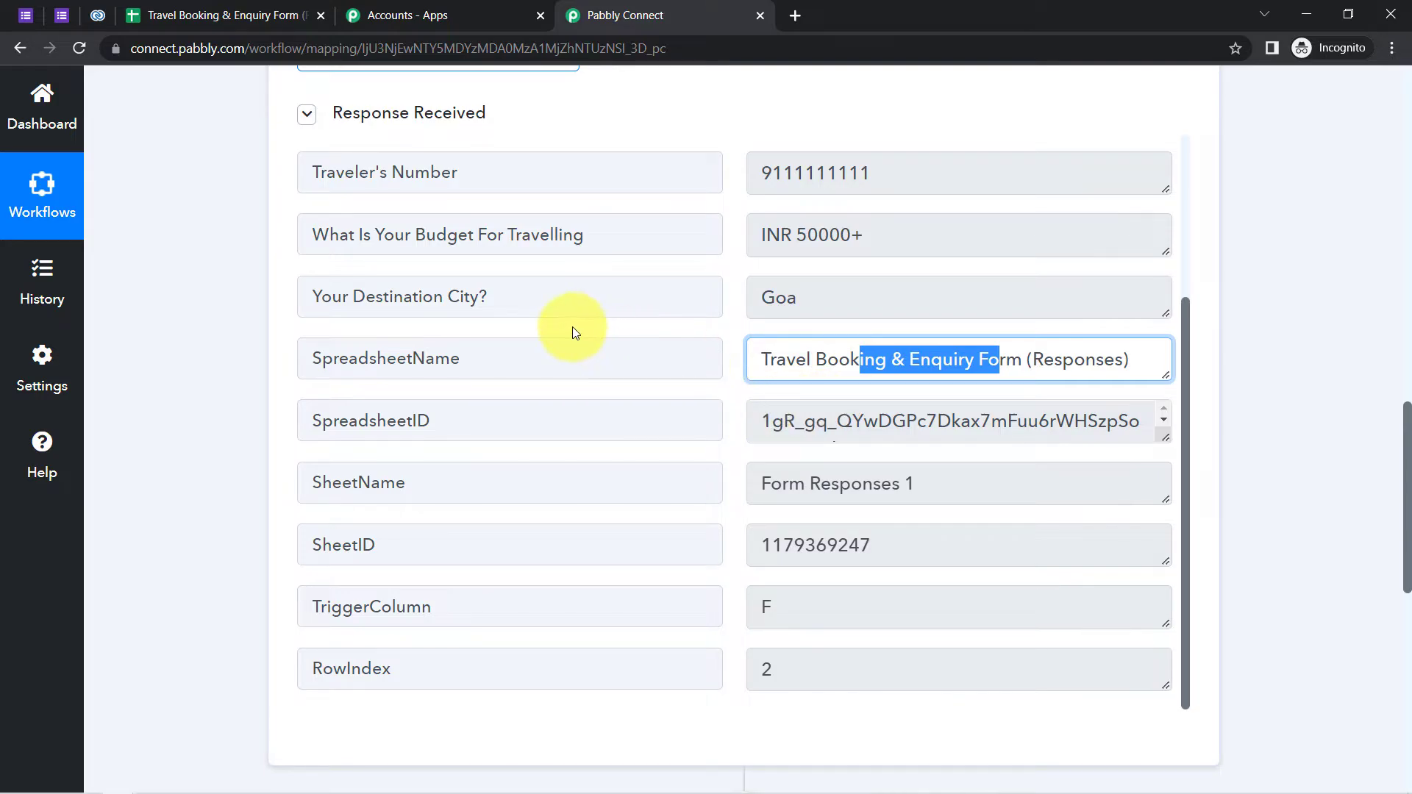
# - Submit the webhook Initial Setup for the responses sheet and close it
pyautogui.click(159, 14)
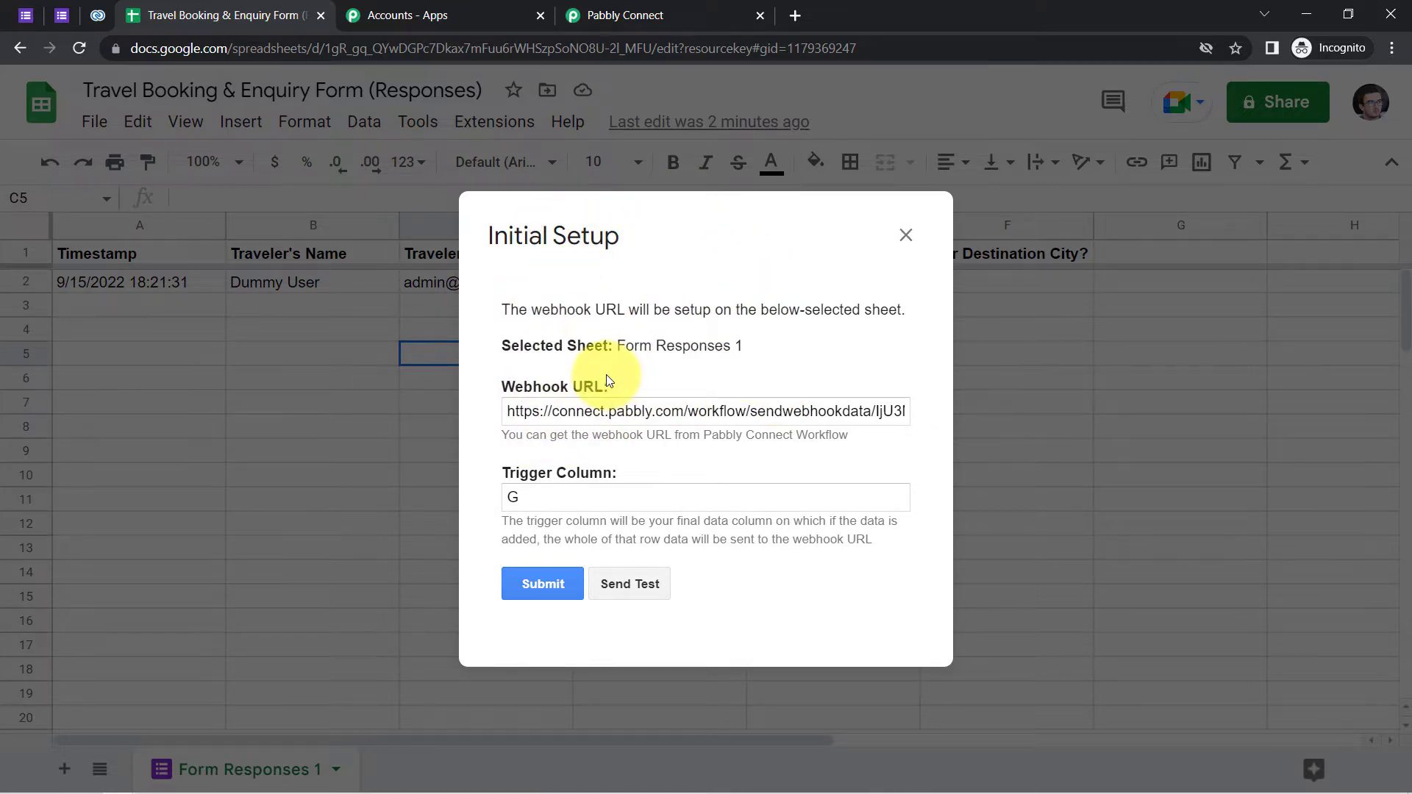
pyautogui.click(541, 592)
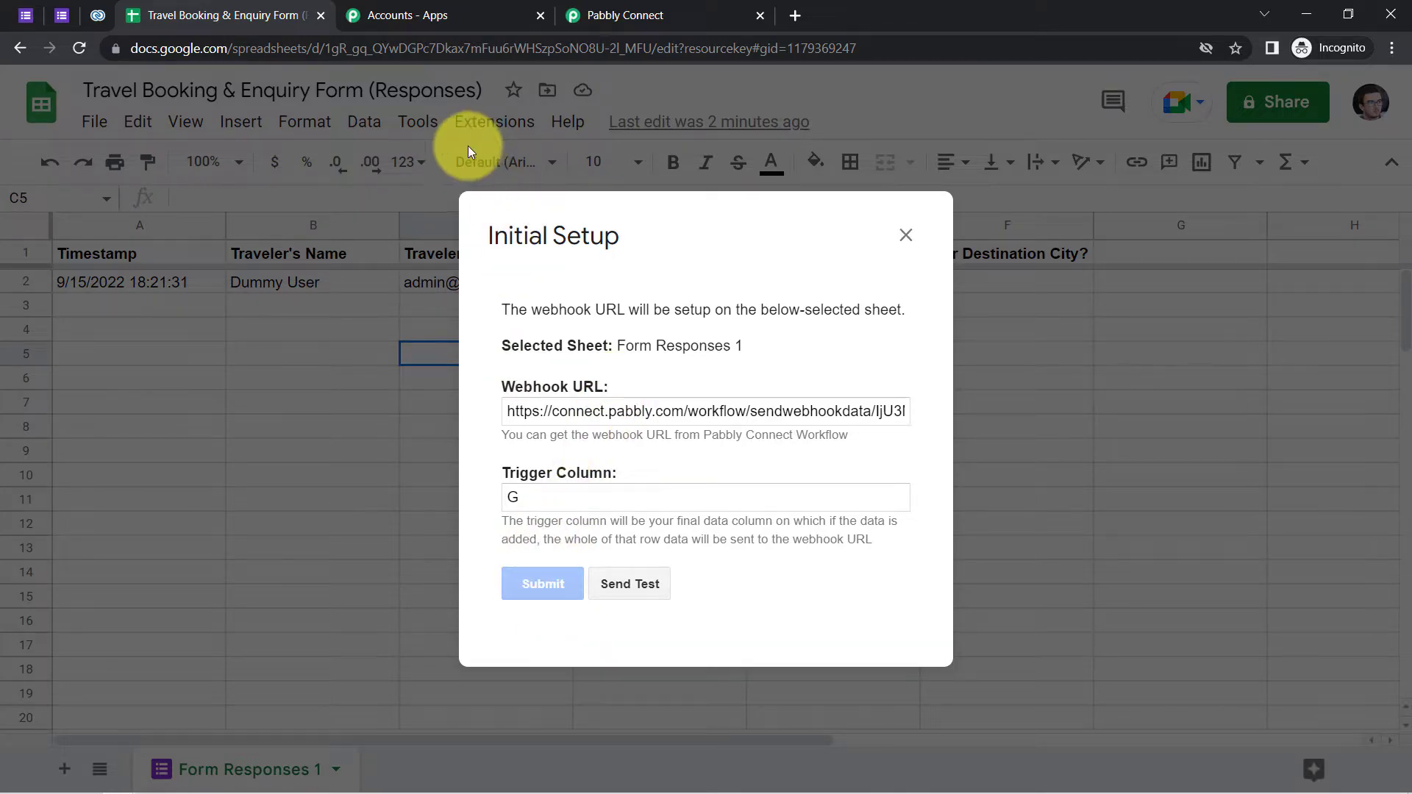
pyautogui.click(903, 234)
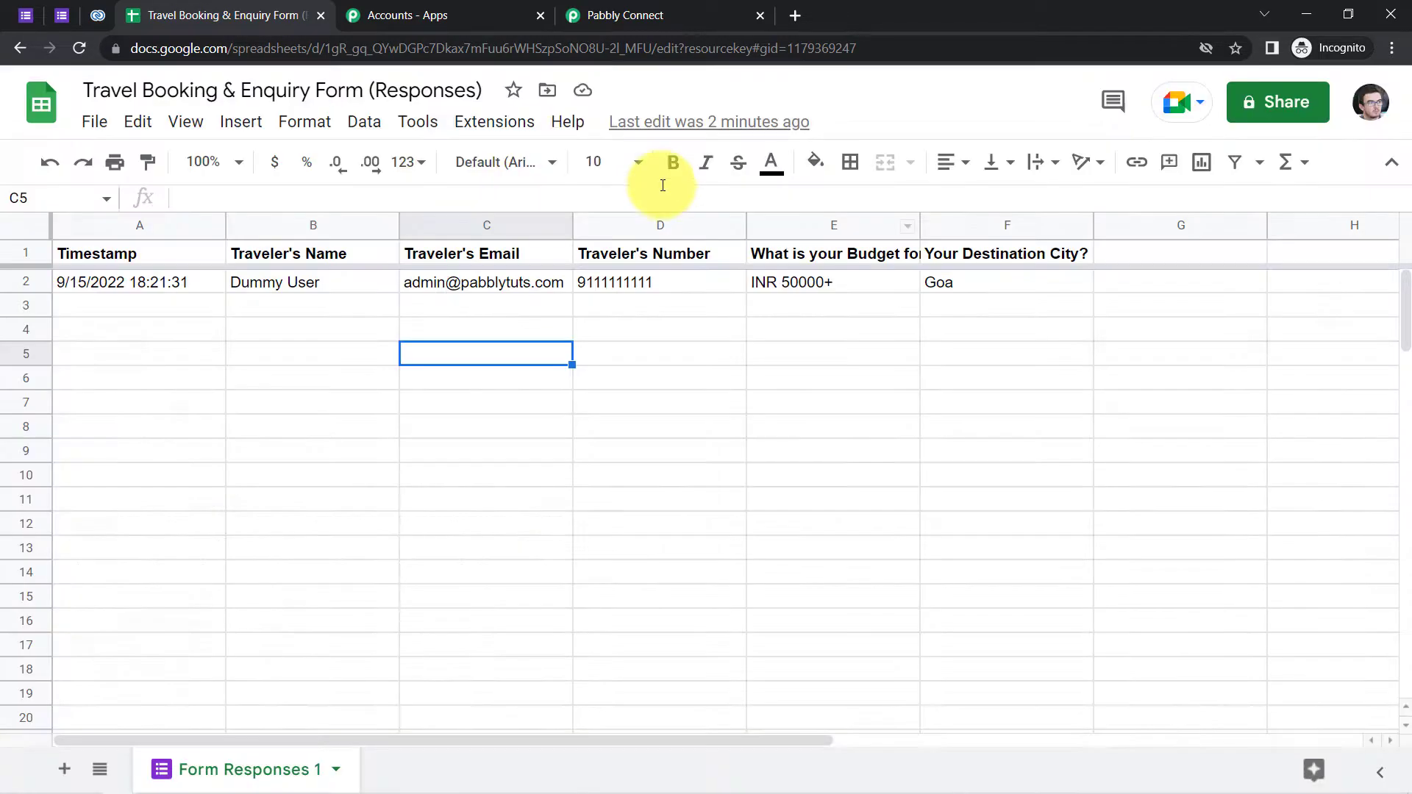
# - Turn on Send On Event in the Pabbly Connect Webhooks extension so new rows send automatically
pyautogui.click(487, 125)
pyautogui.moveTo(552, 356)
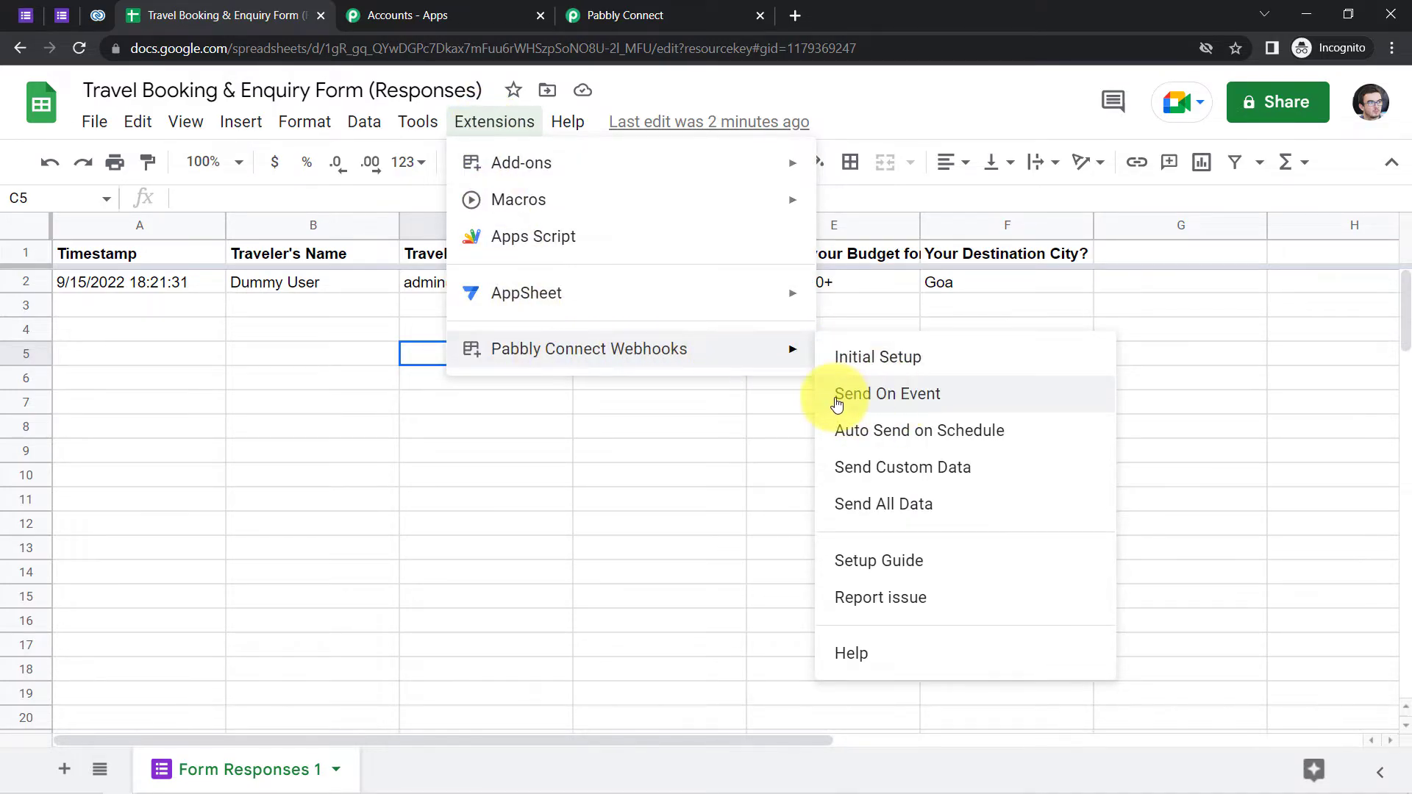
pyautogui.click(881, 399)
pyautogui.click(507, 129)
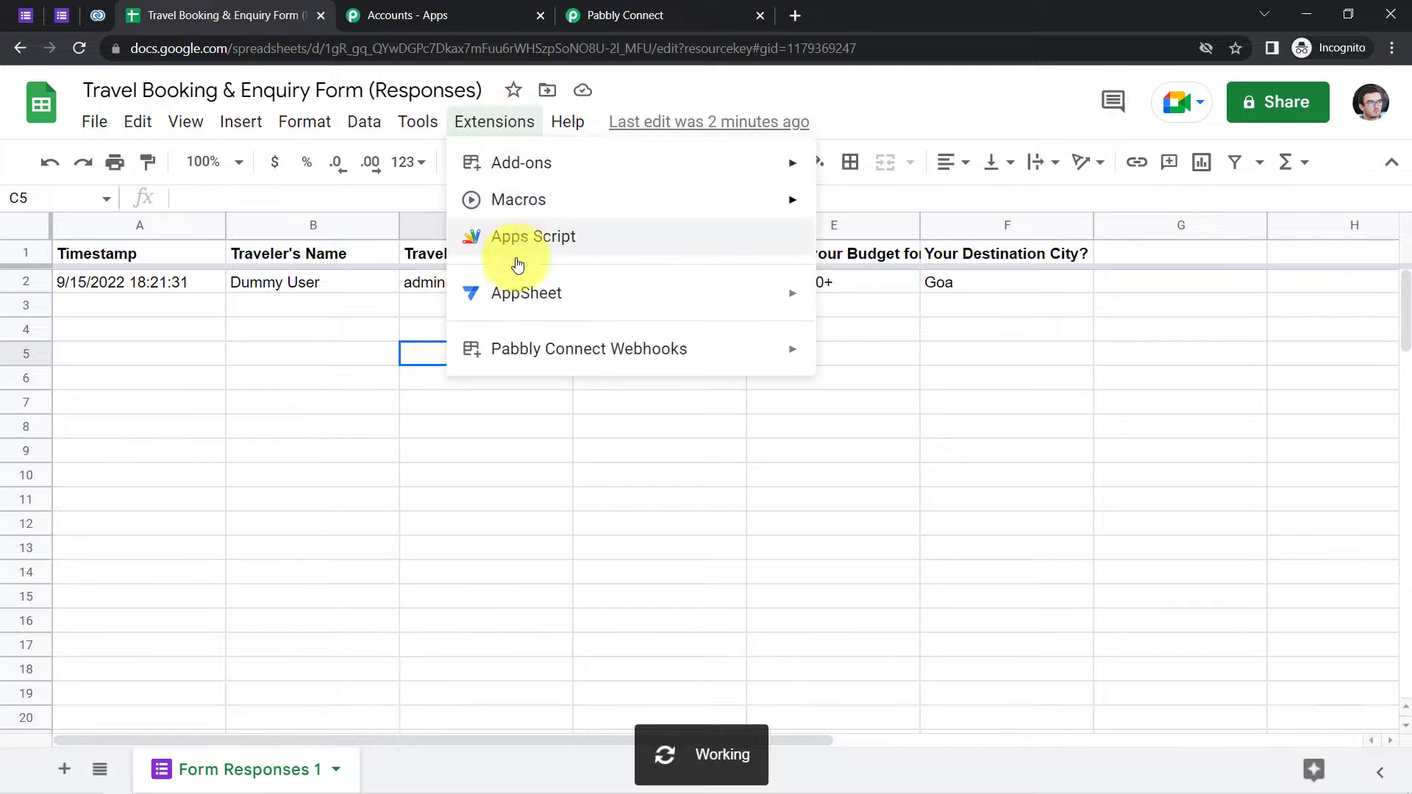
pyautogui.moveTo(520, 346)
pyautogui.click(853, 393)
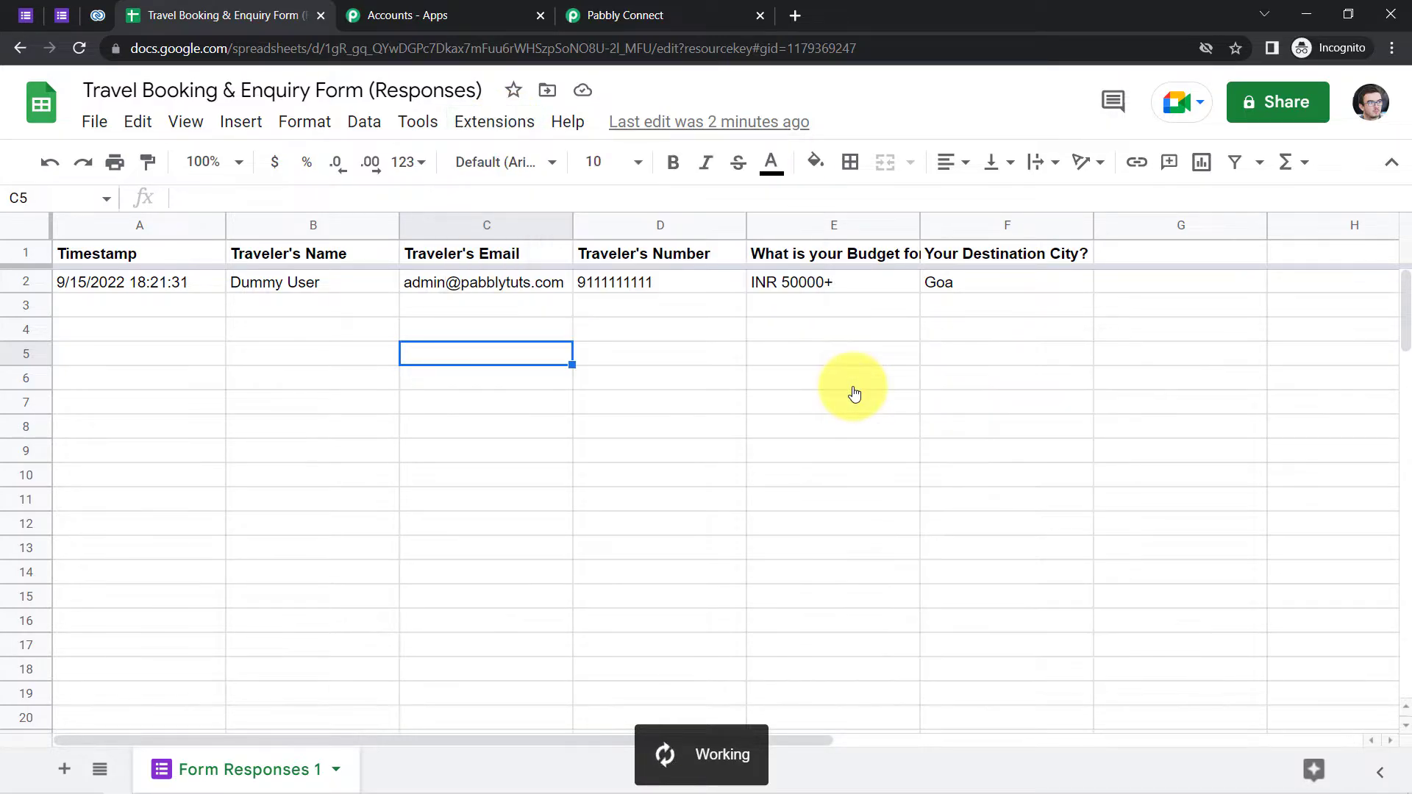
pyautogui.moveTo(201, 312); pyautogui.dragTo(1025, 595)
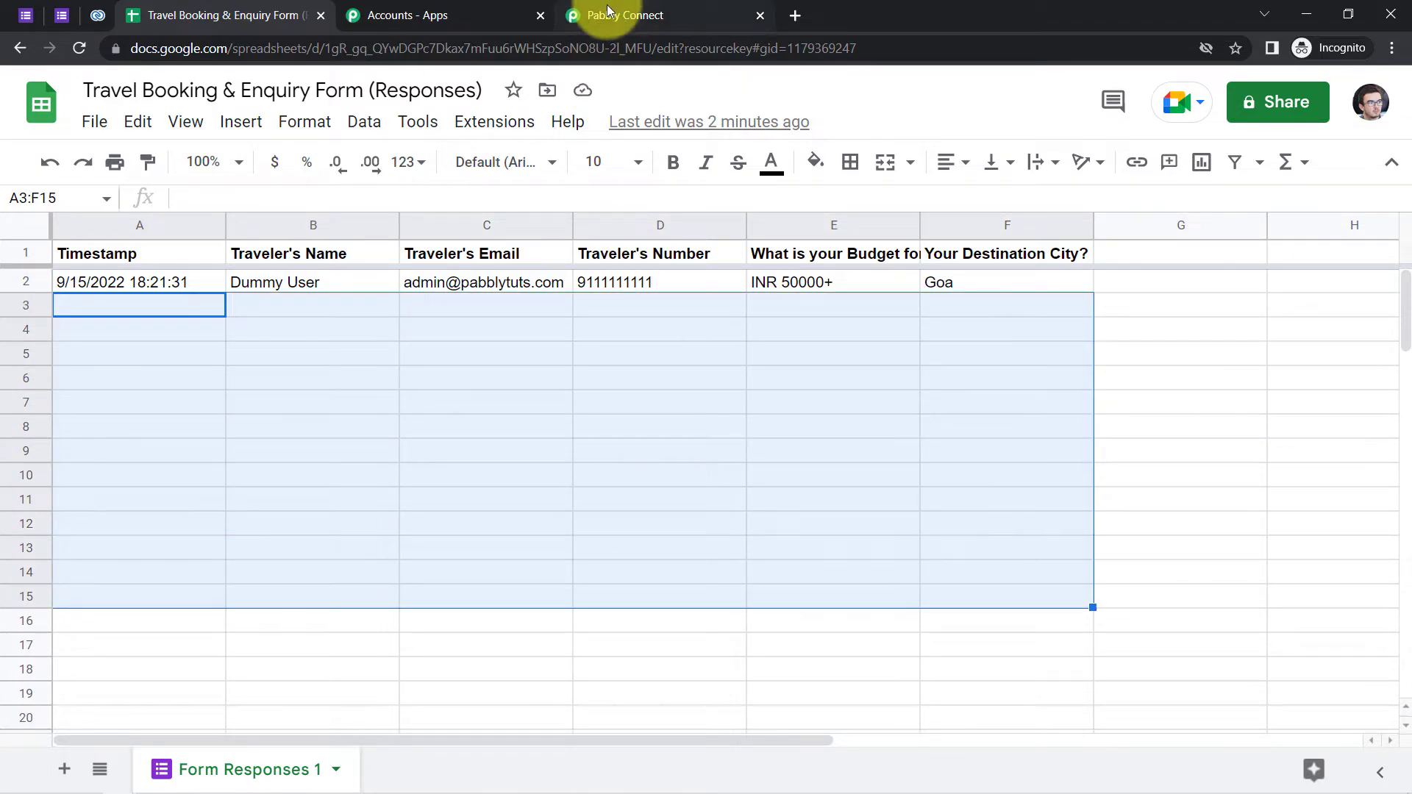
# - Reconfirm the Send On Event trigger in the extension menu and return to the workflow
pyautogui.click(607, 10)
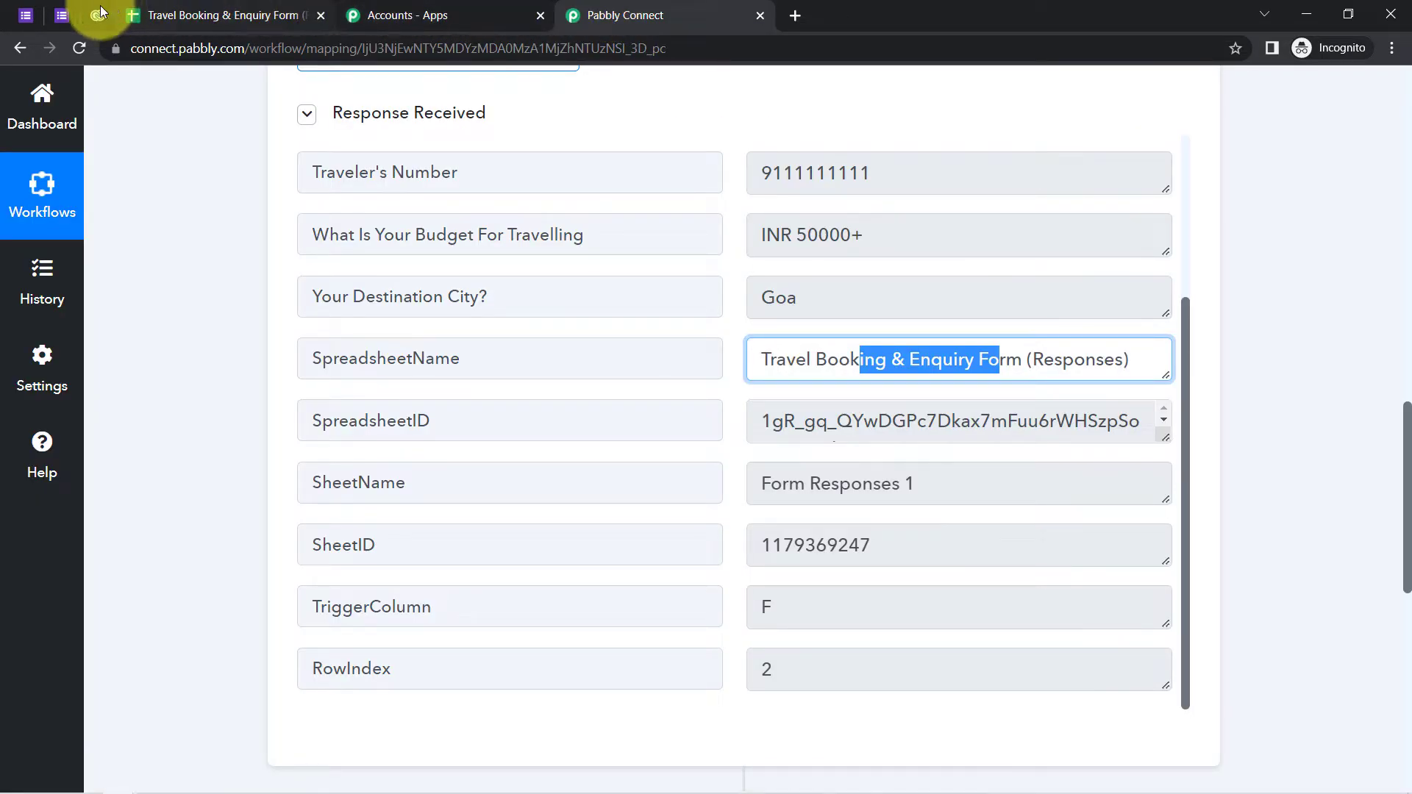
pyautogui.click(68, 12)
pyautogui.click(154, 13)
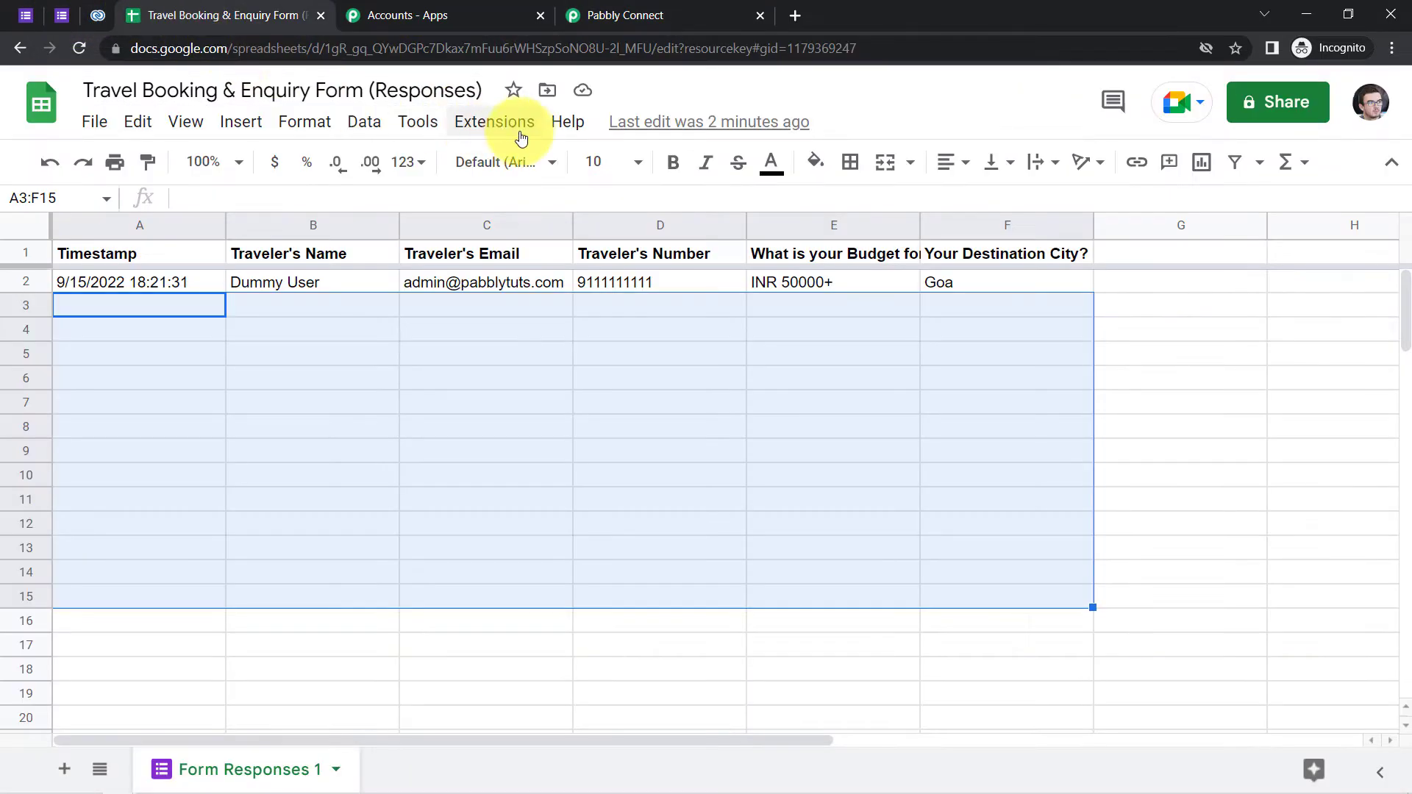
pyautogui.click(519, 133)
pyautogui.moveTo(565, 349)
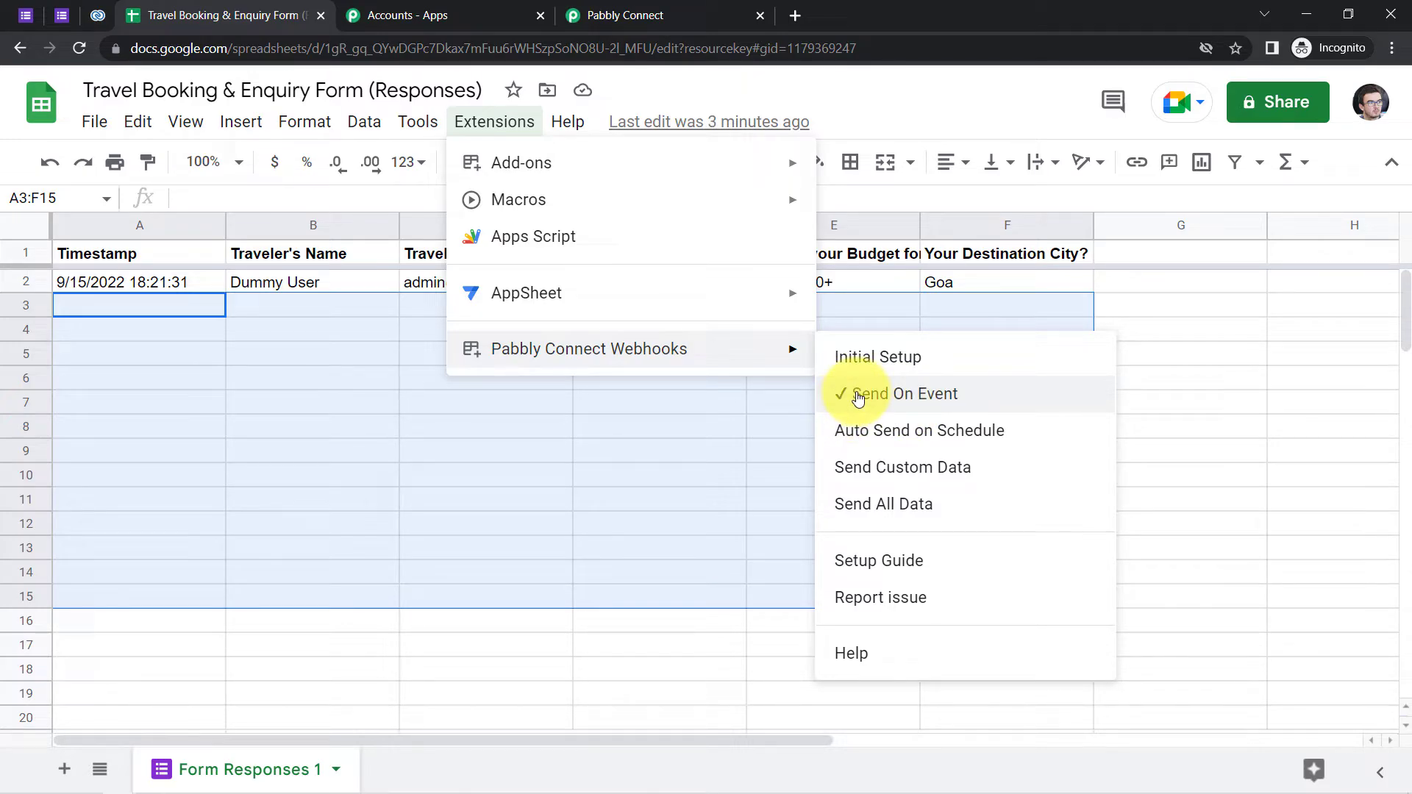
pyautogui.click(725, 435)
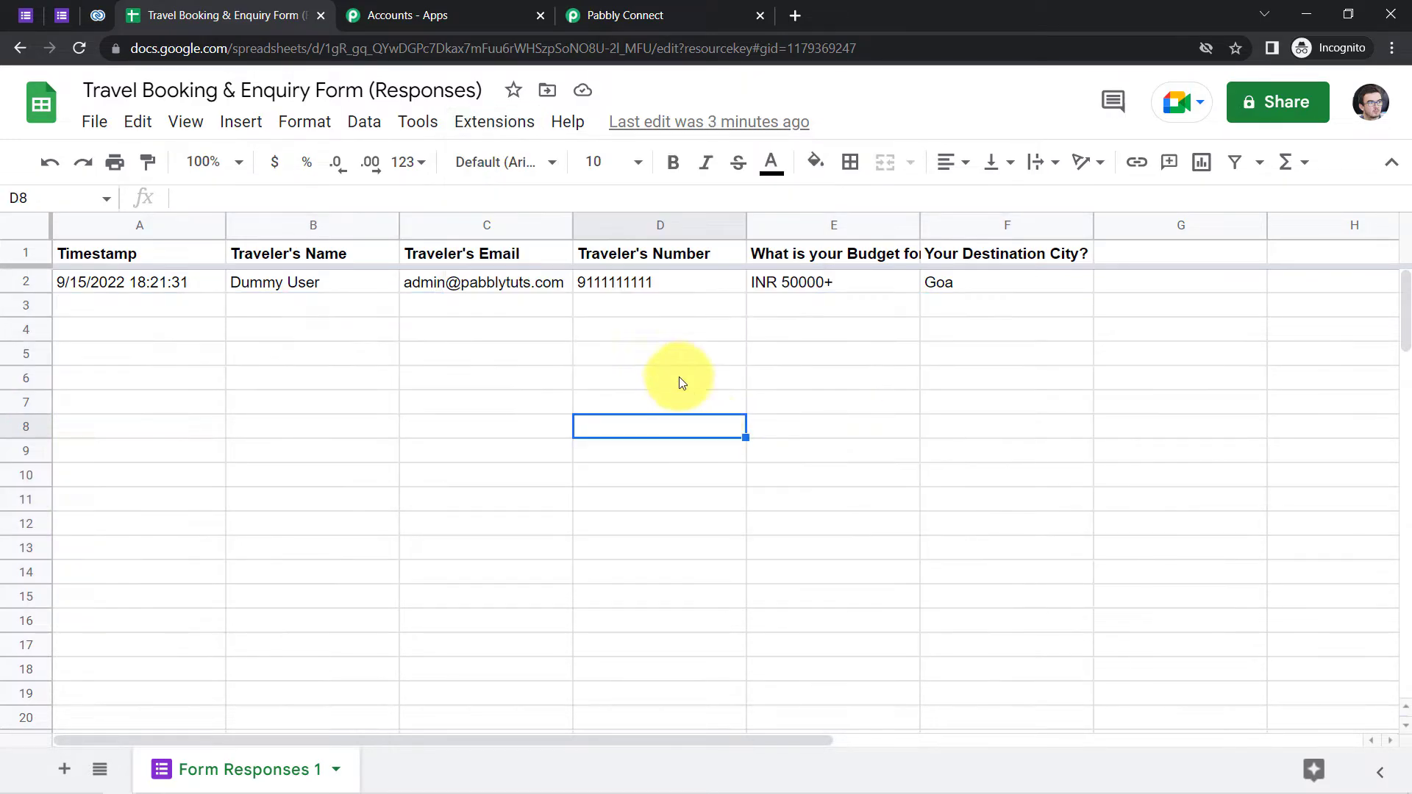
pyautogui.click(667, 9)
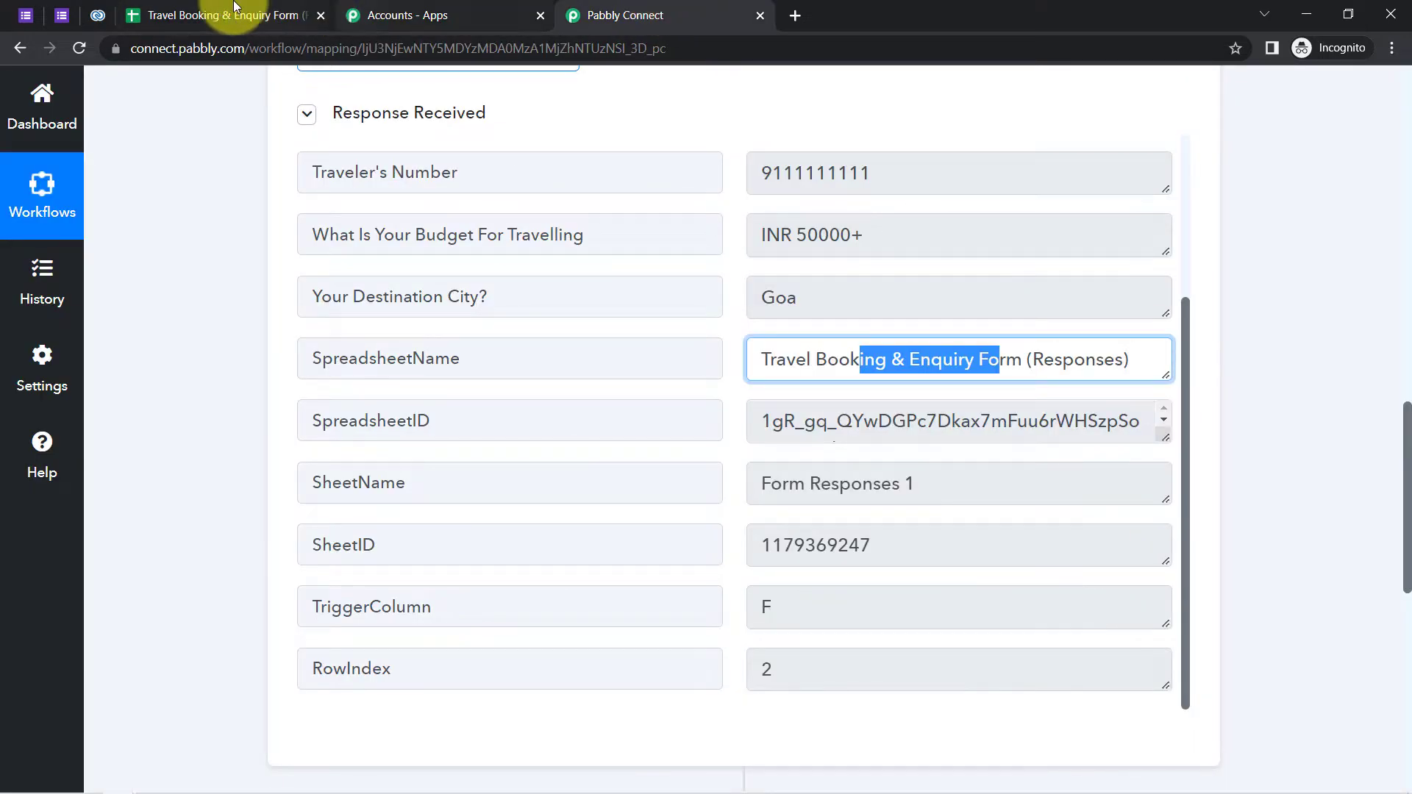
pyautogui.click(176, 10)
pyautogui.click(407, 461)
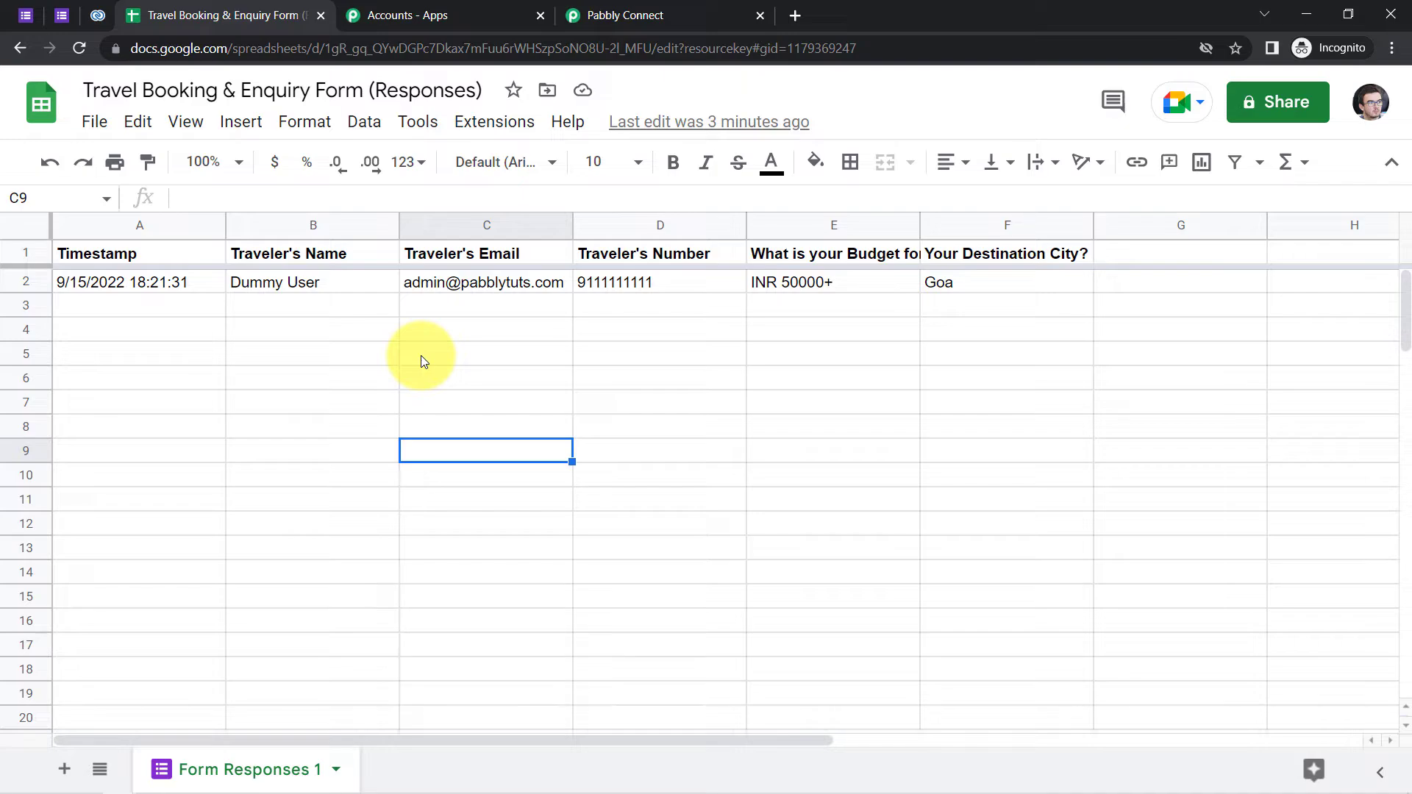
pyautogui.click(618, 15)
pyautogui.moveTo(1405, 457); pyautogui.dragTo(1406, 599)
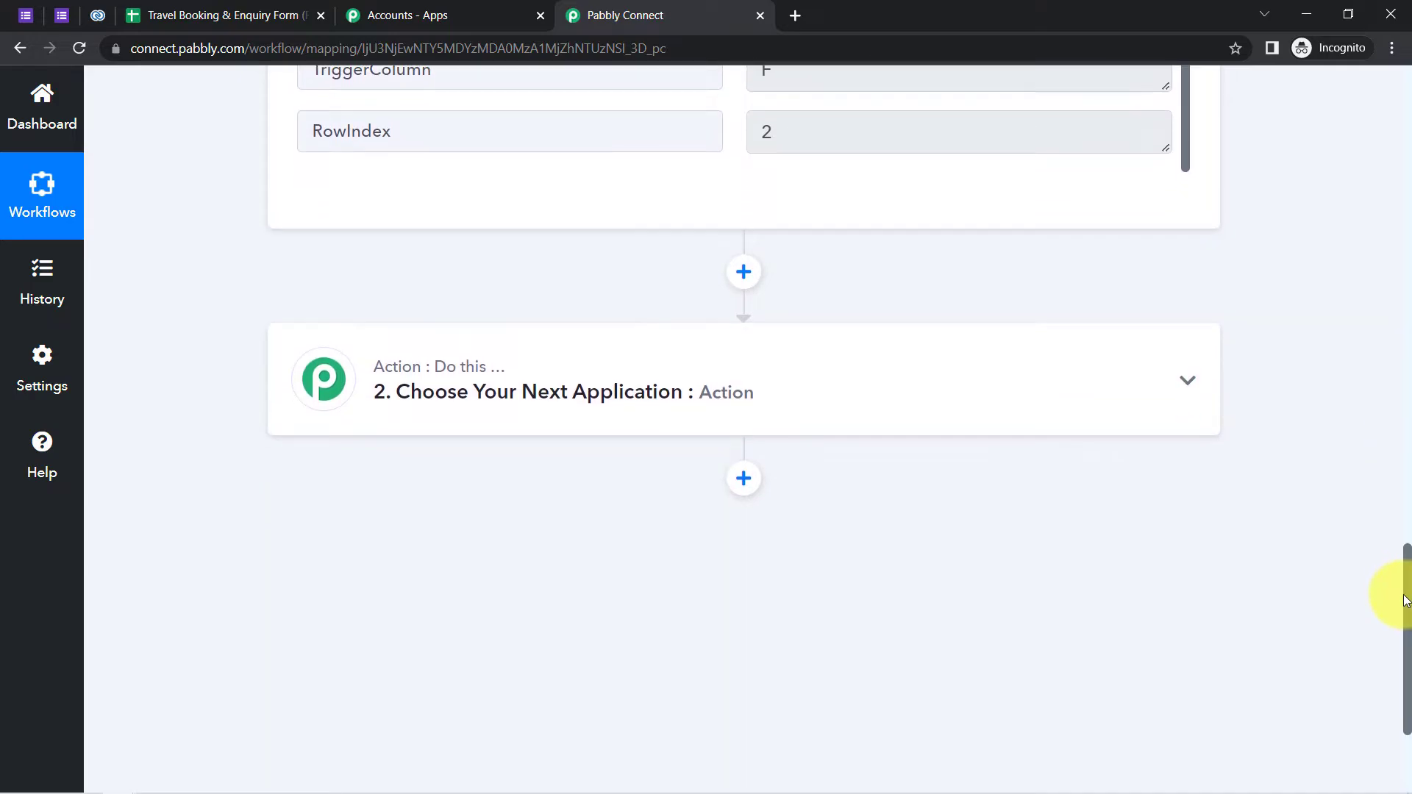
# - Make Zoho CRM with the Create Contact event the action step and begin connecting it
pyautogui.click(488, 384)
pyautogui.click(368, 517)
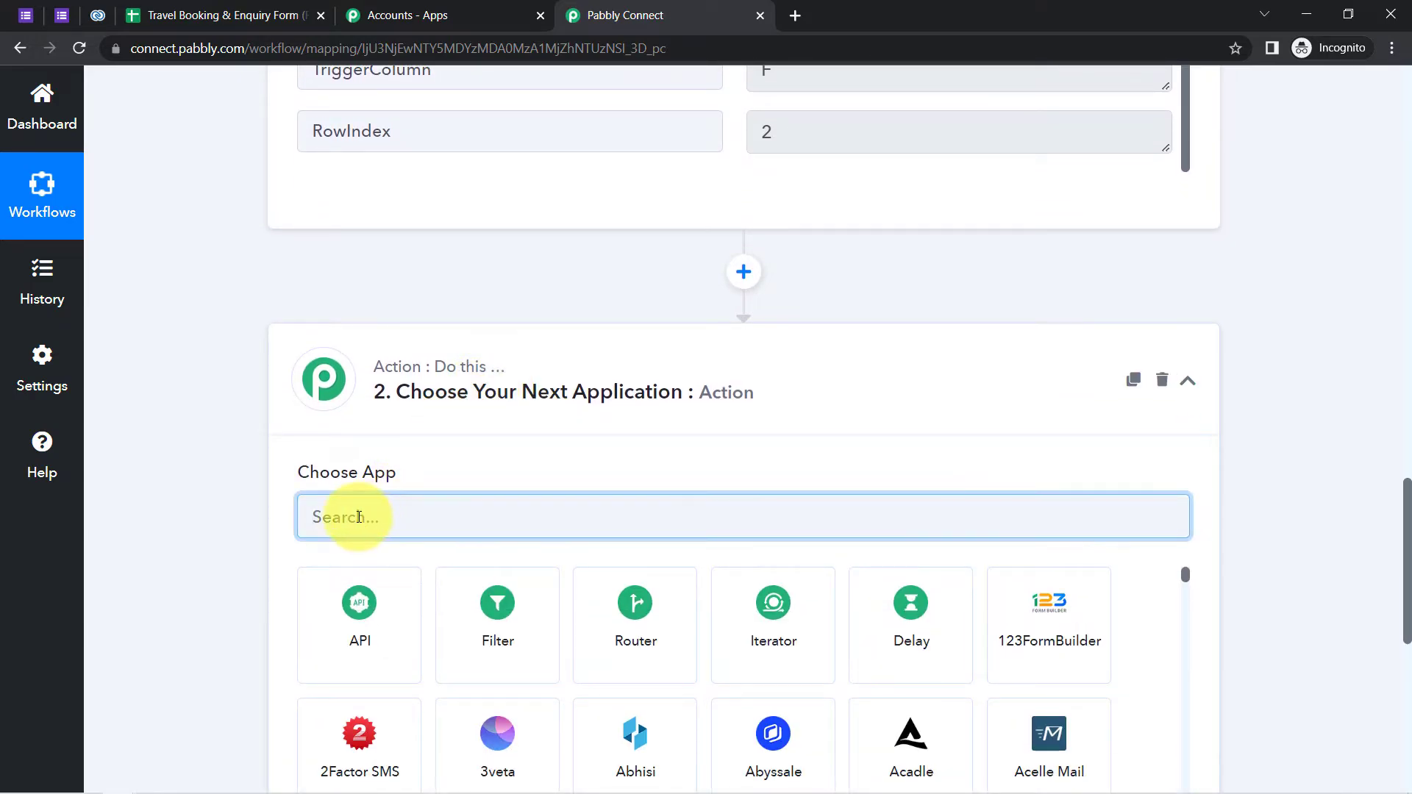
pyautogui.write('zoho crm')
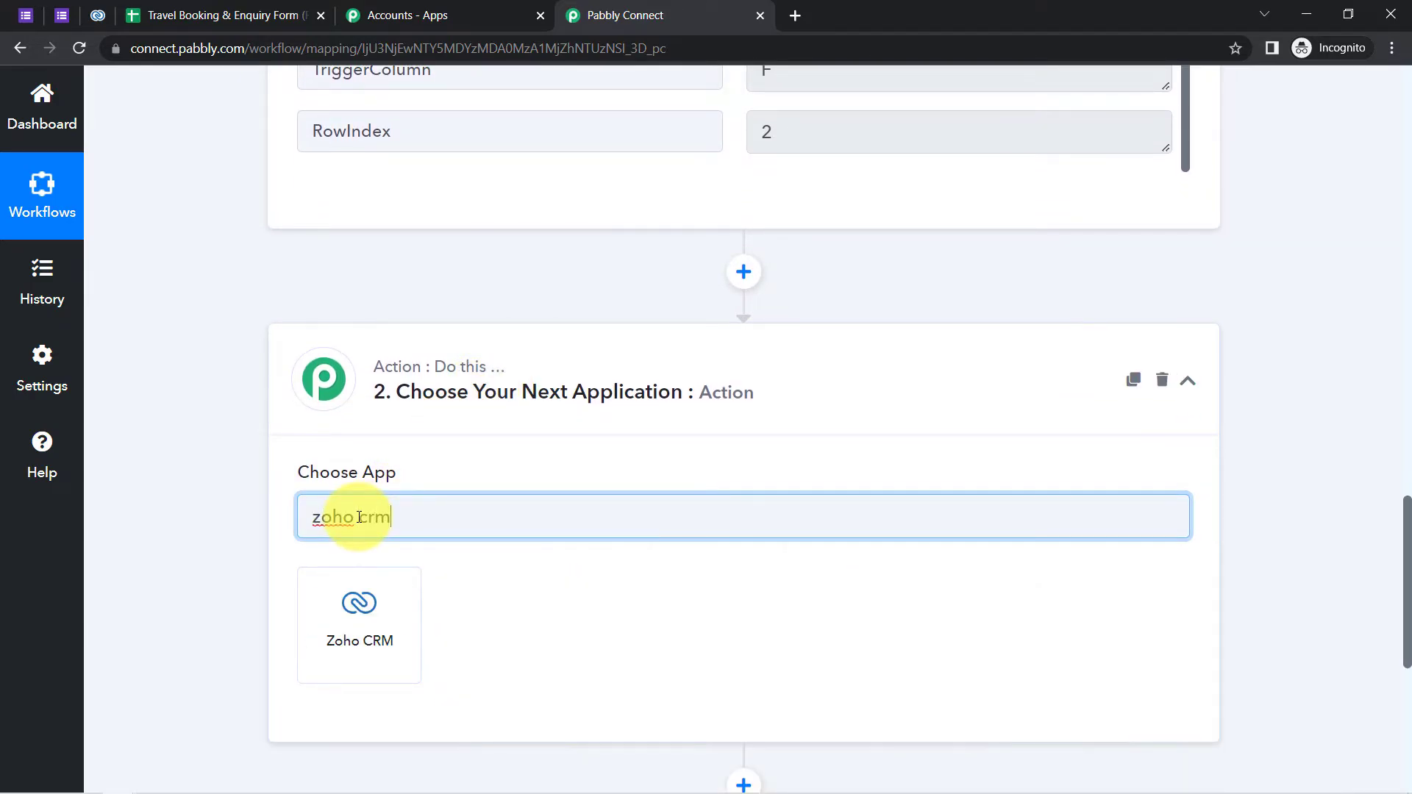
pyautogui.click(394, 622)
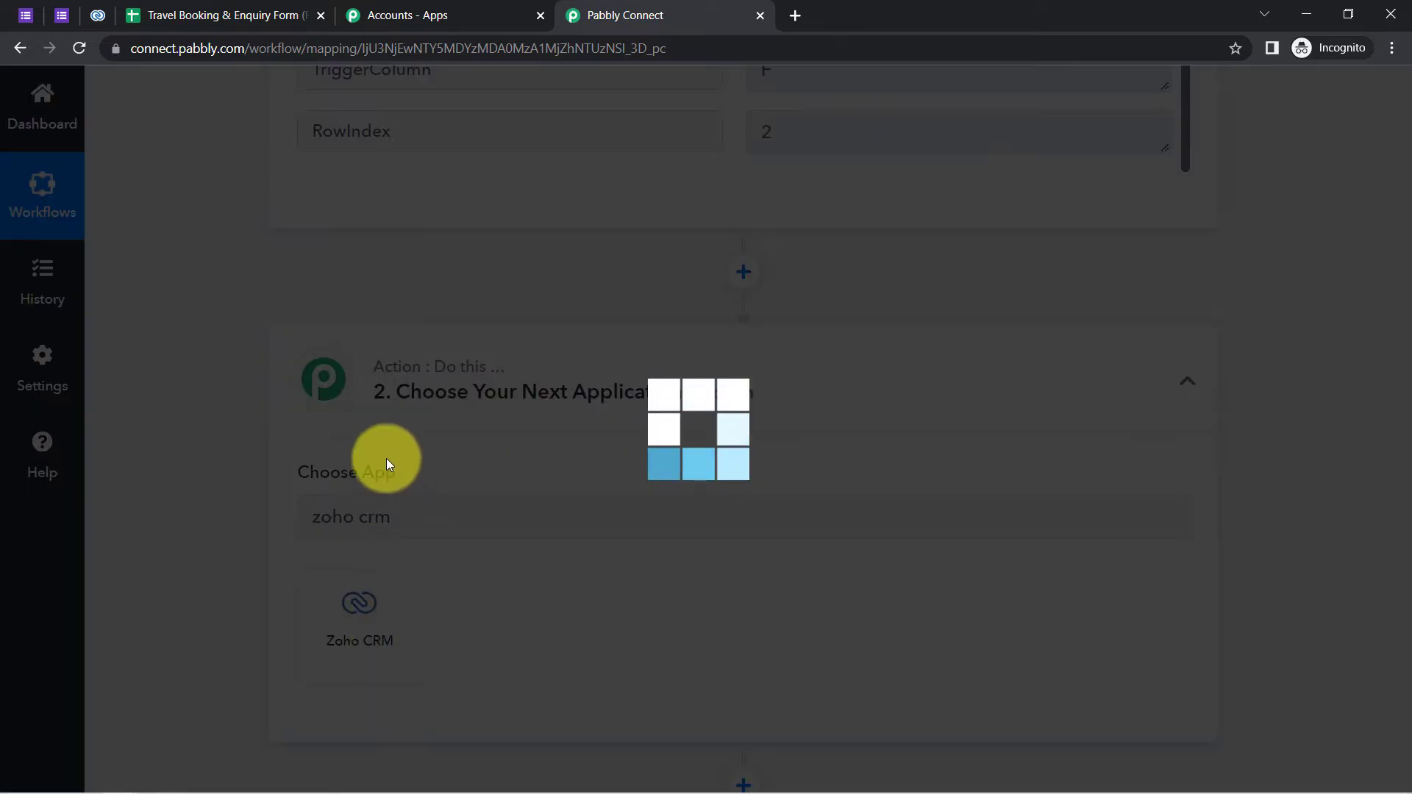
pyautogui.scroll(-2, 198, 410)
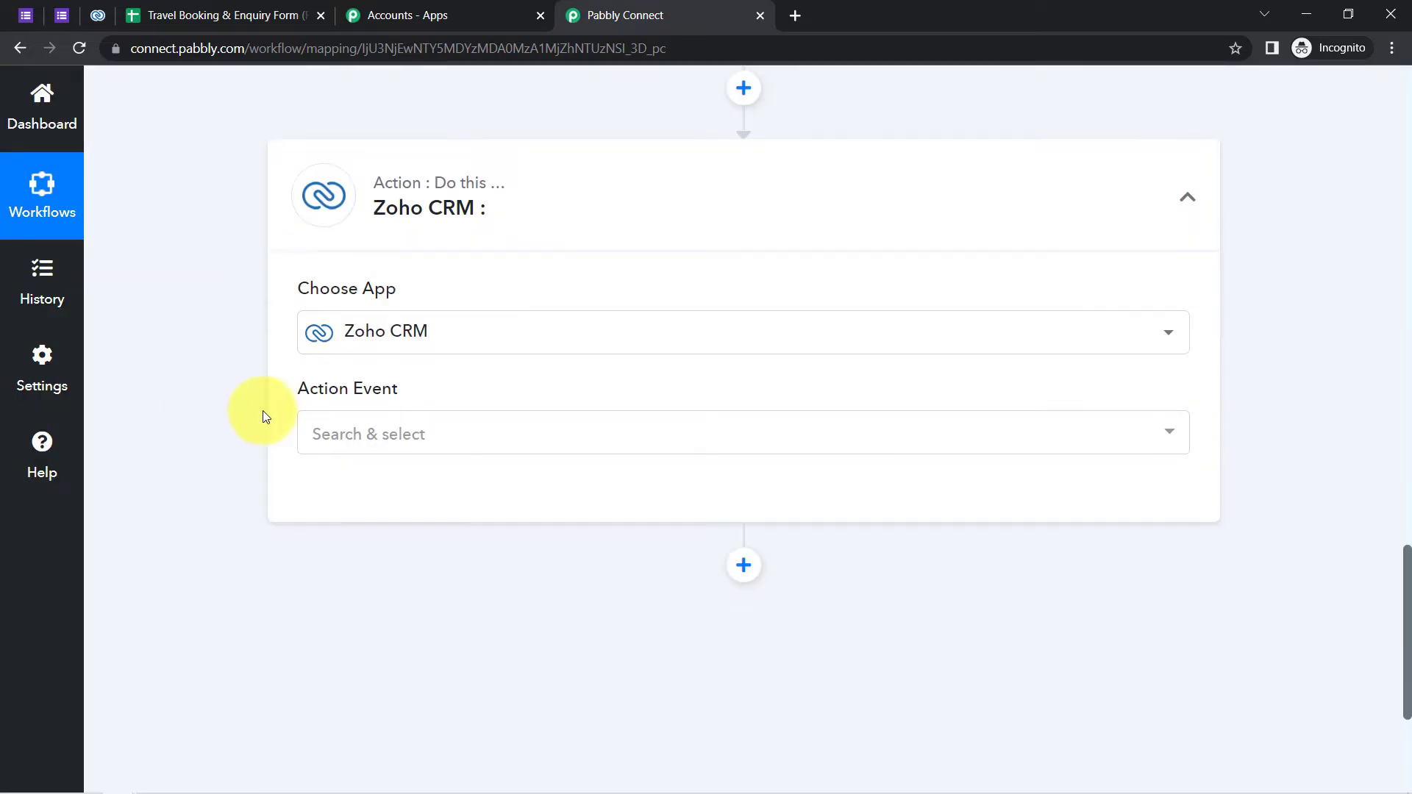
pyautogui.click(333, 452)
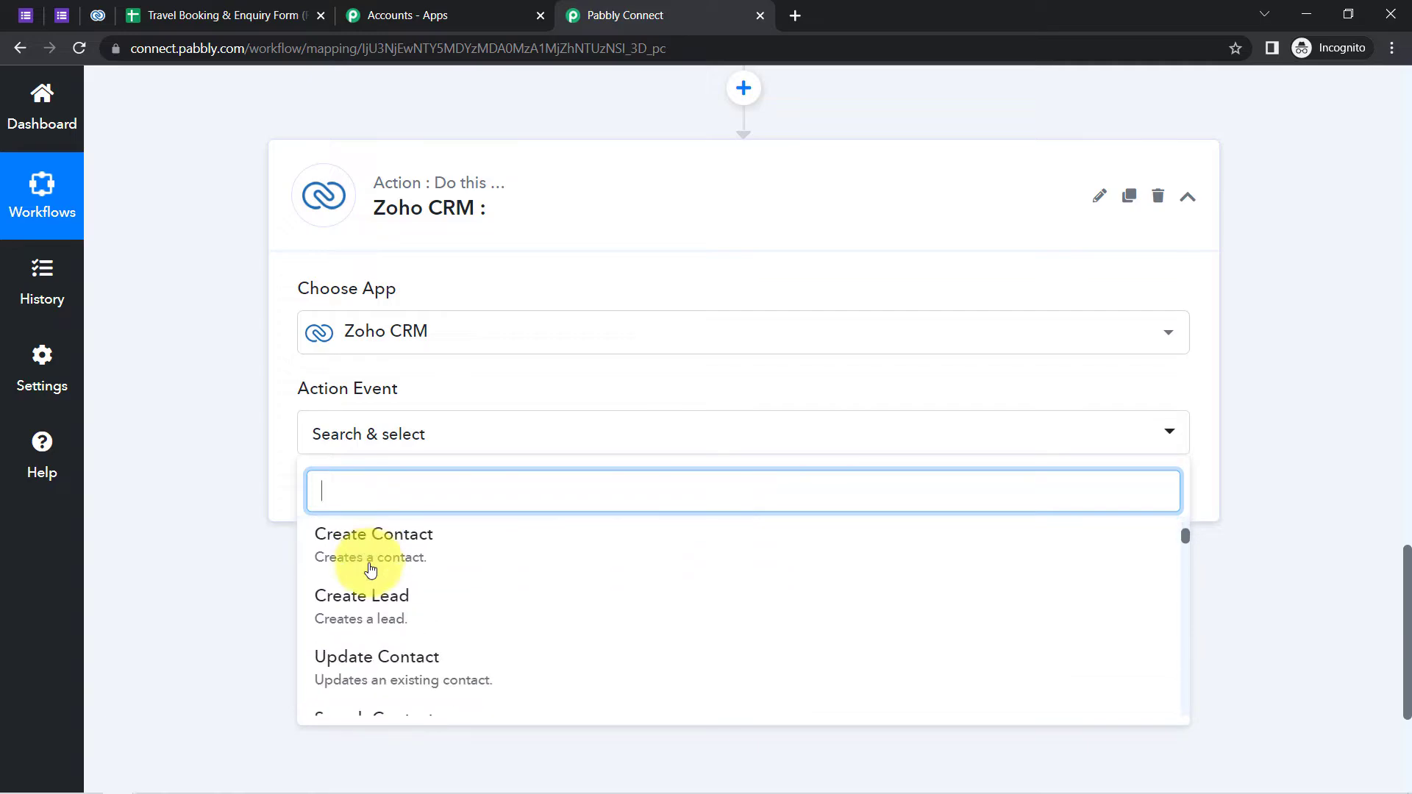
pyautogui.click(347, 562)
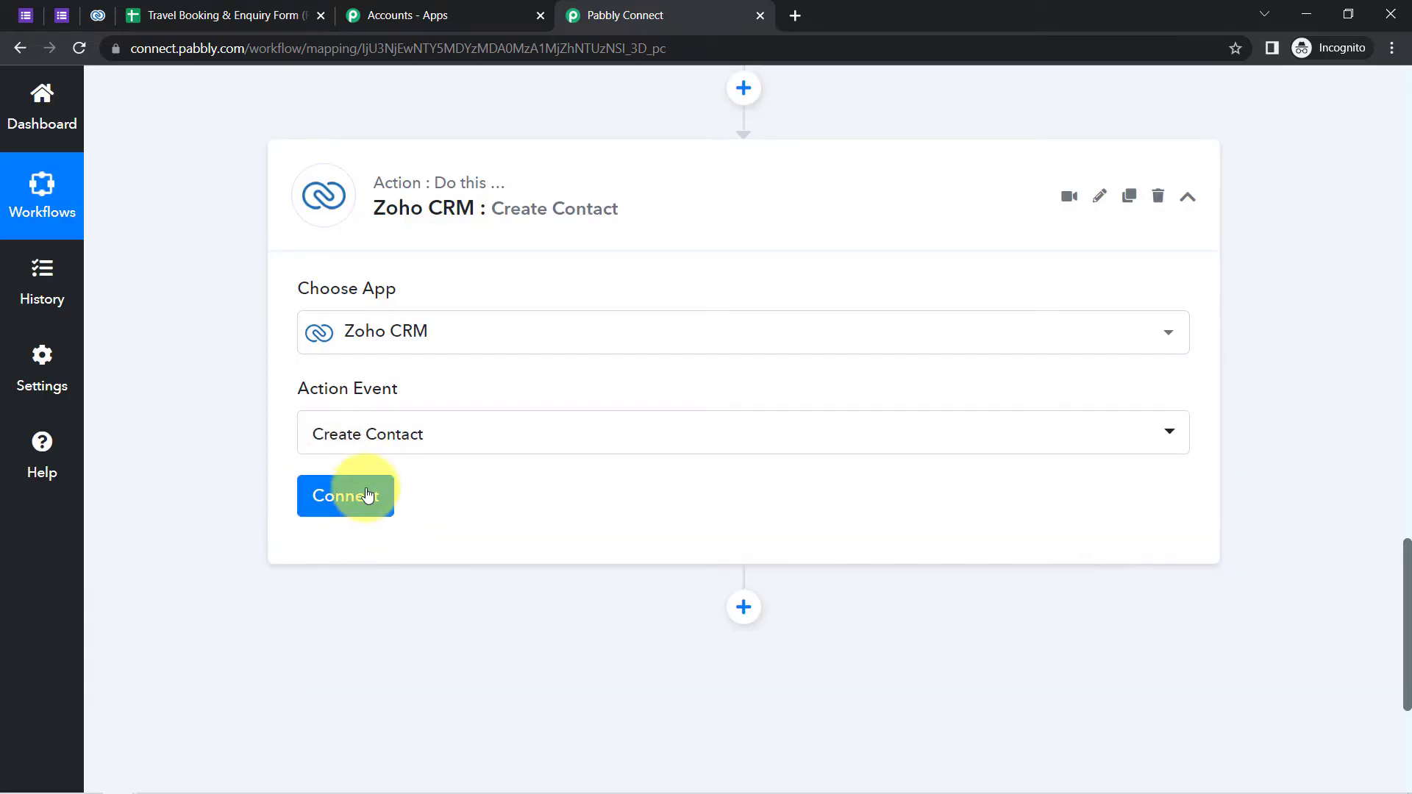
pyautogui.click(353, 500)
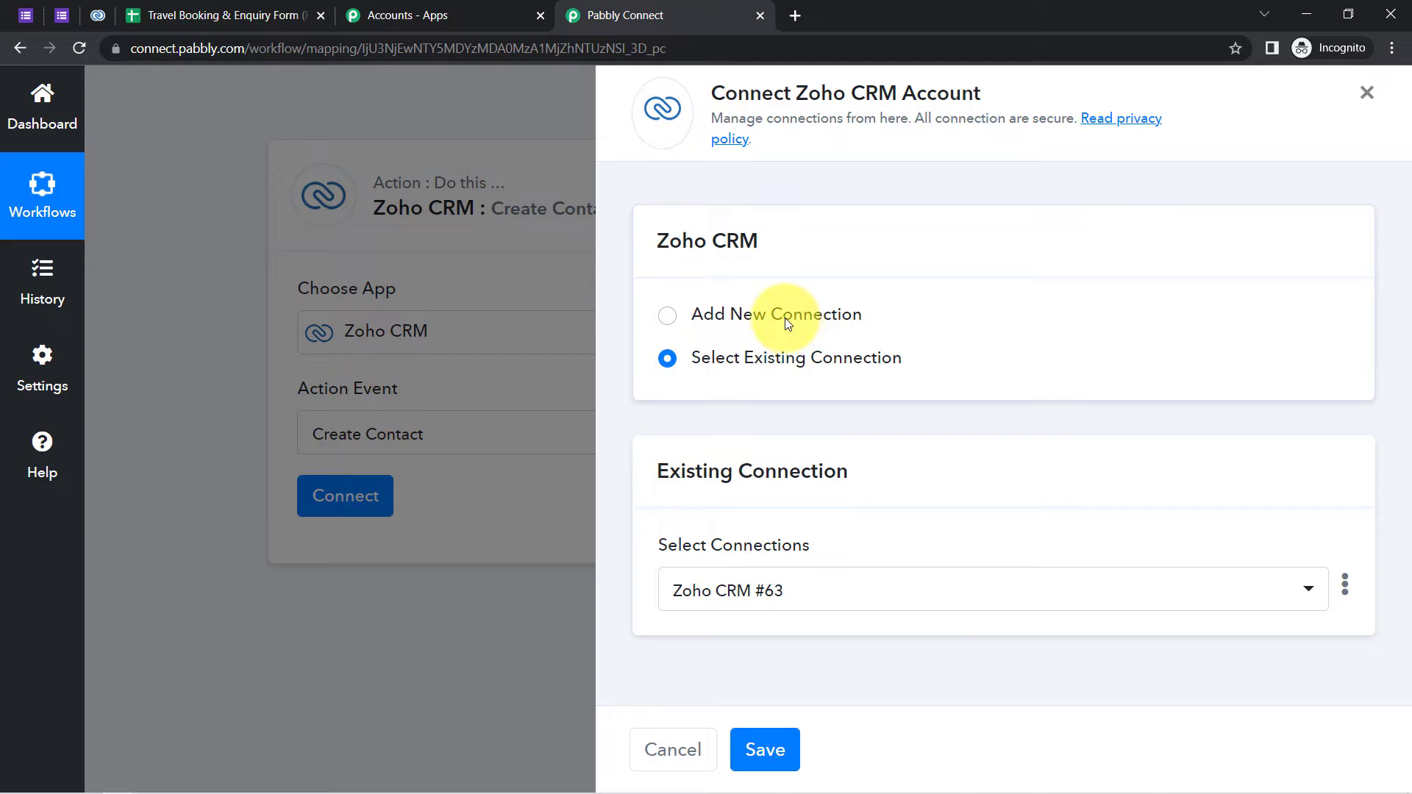
# - Add a new Zoho CRM connection with domain zoho.com and launch authorisation
pyautogui.click(784, 318)
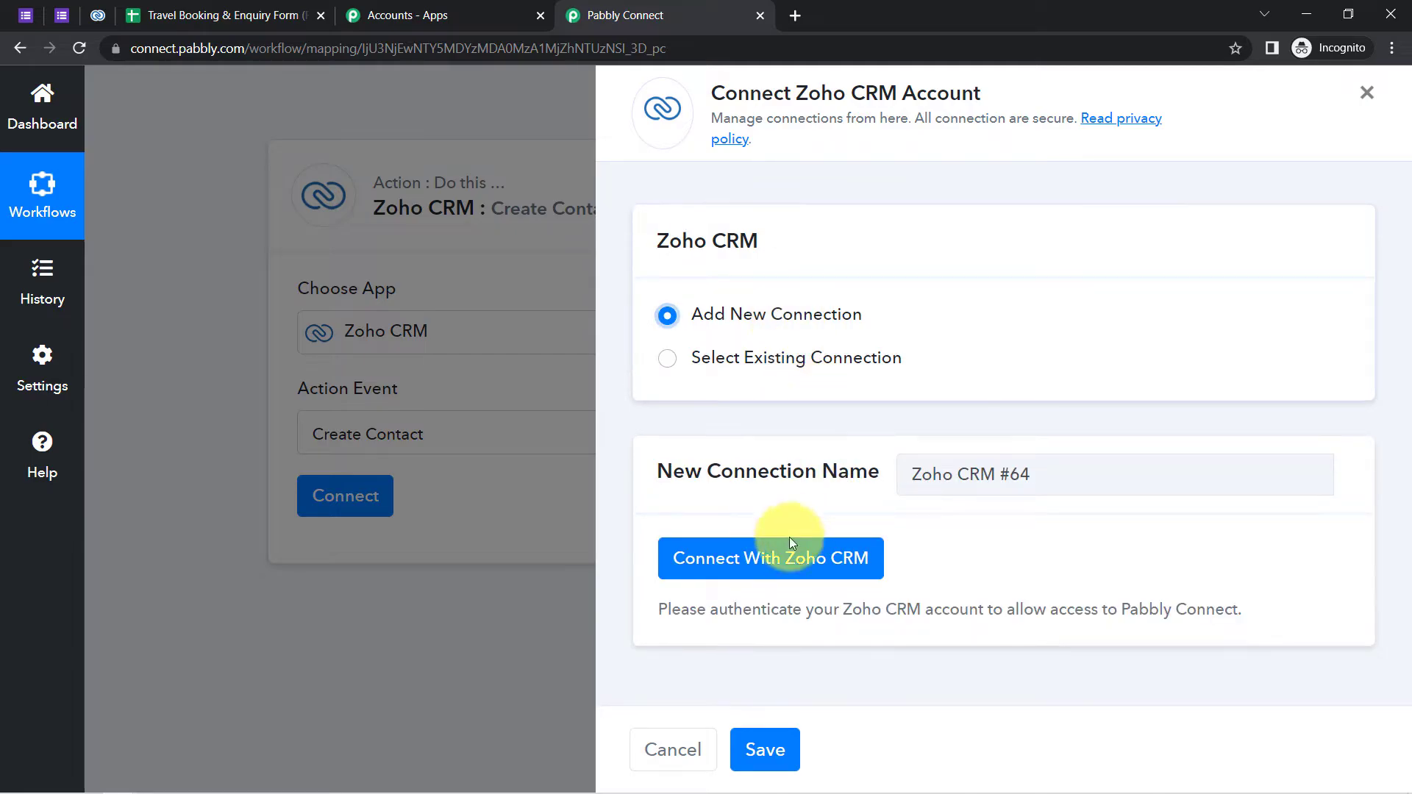
pyautogui.click(772, 568)
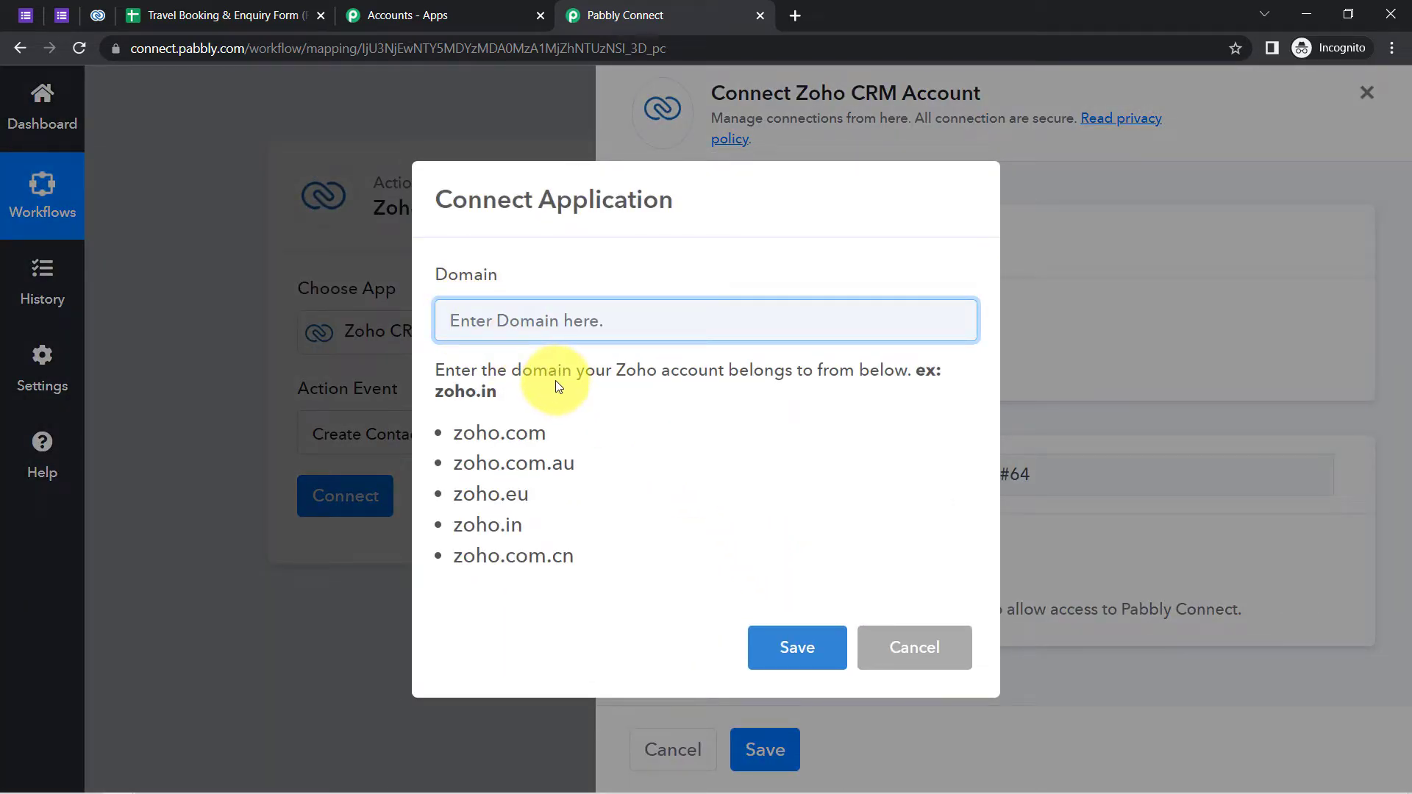
pyautogui.moveTo(453, 439); pyautogui.dragTo(544, 439)
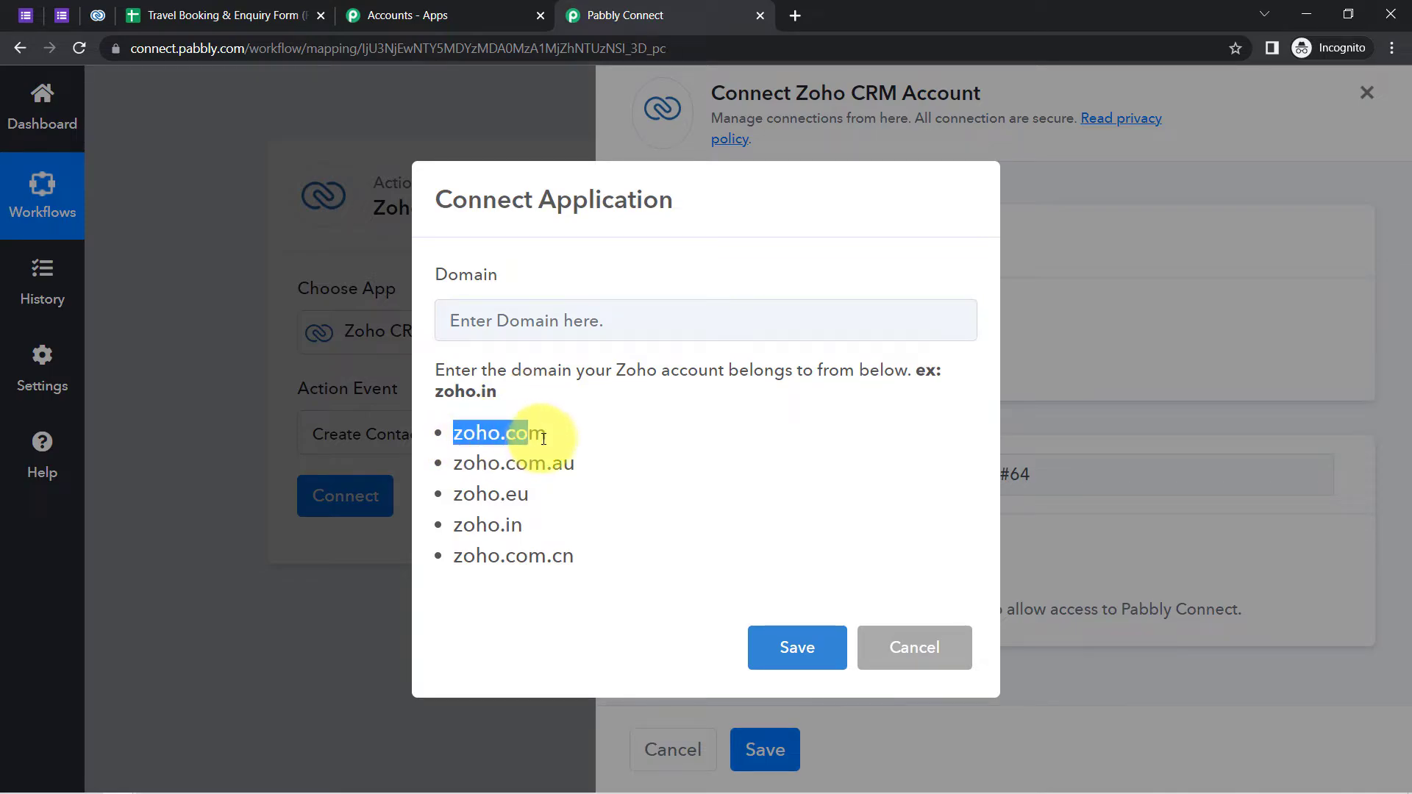
pyautogui.click(91, 16)
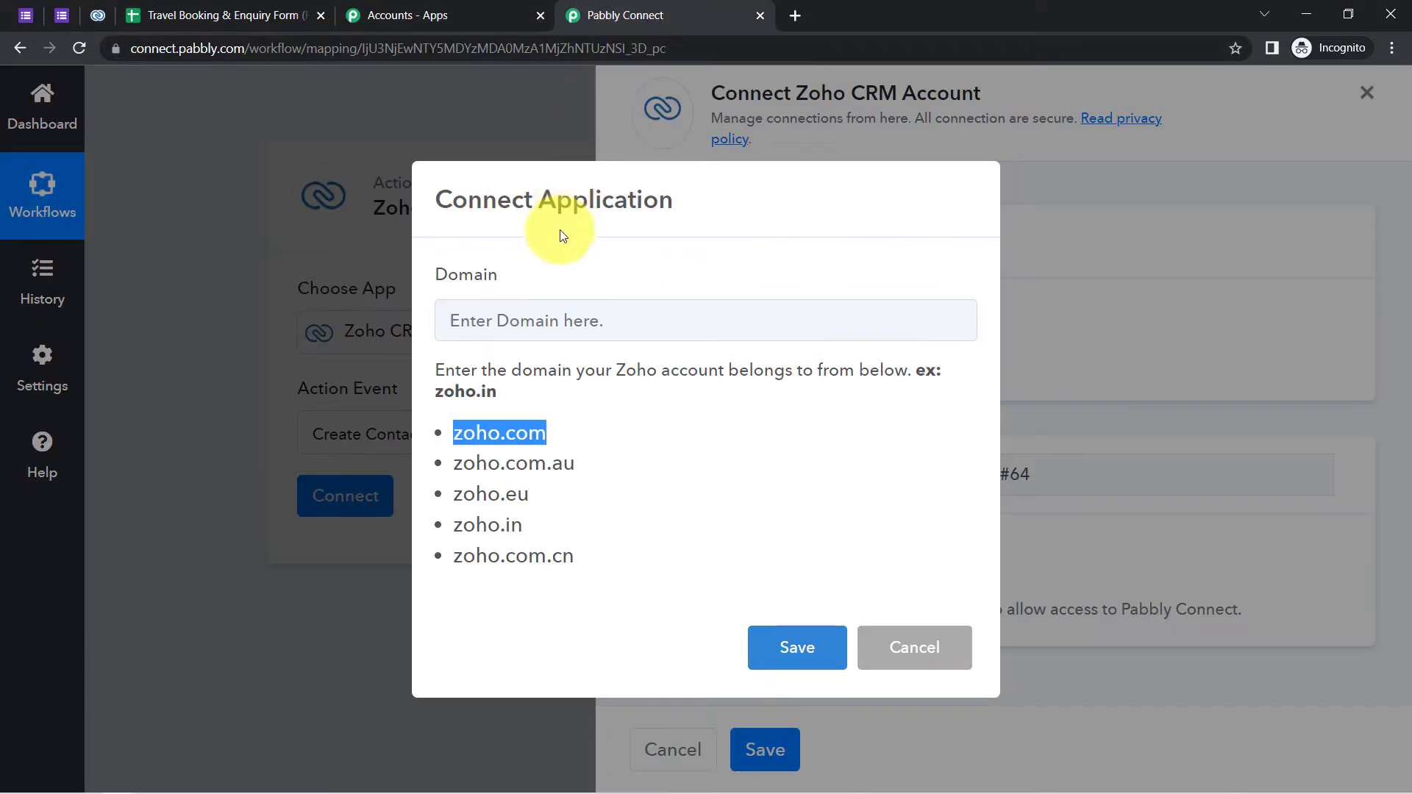
pyautogui.click(625, 15)
pyautogui.click(487, 315)
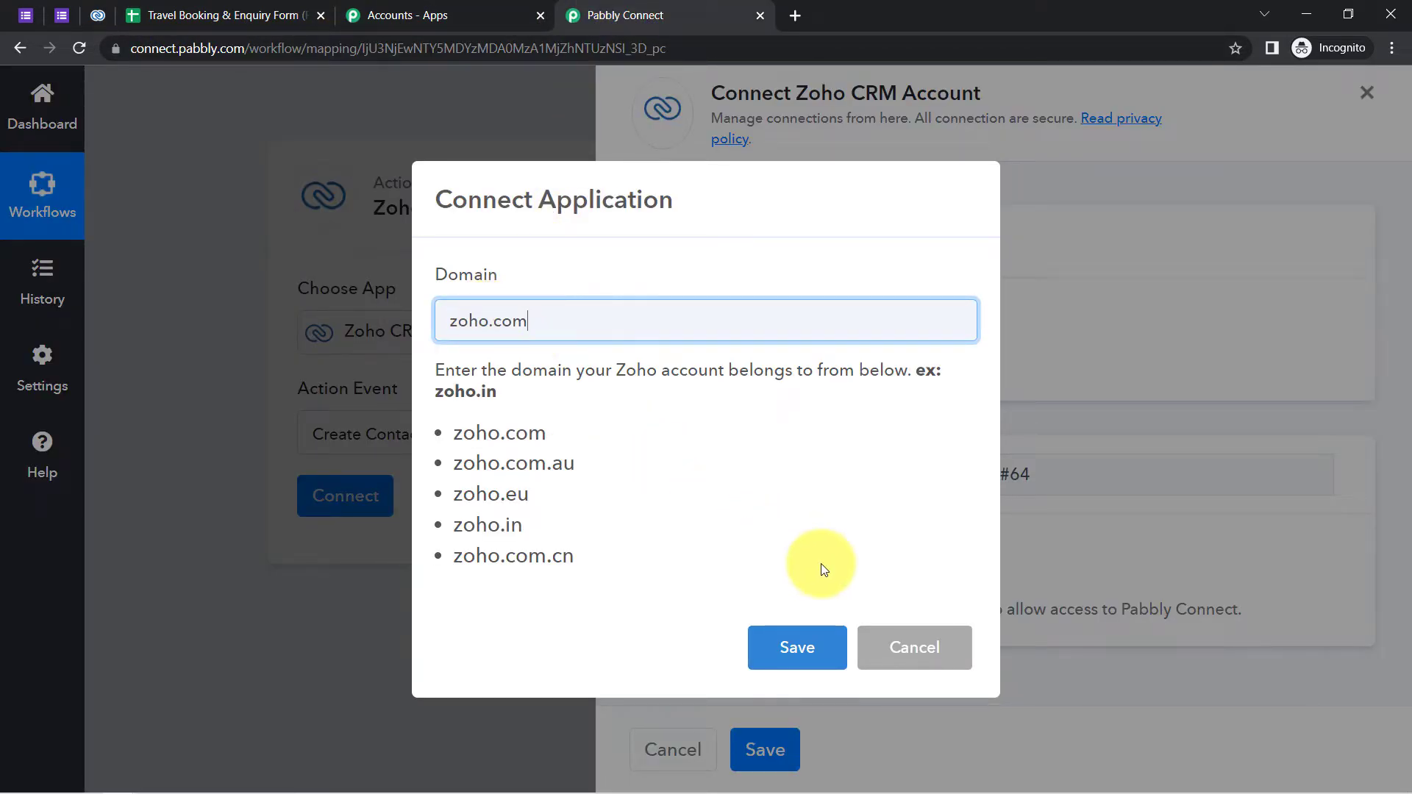
pyautogui.click(804, 641)
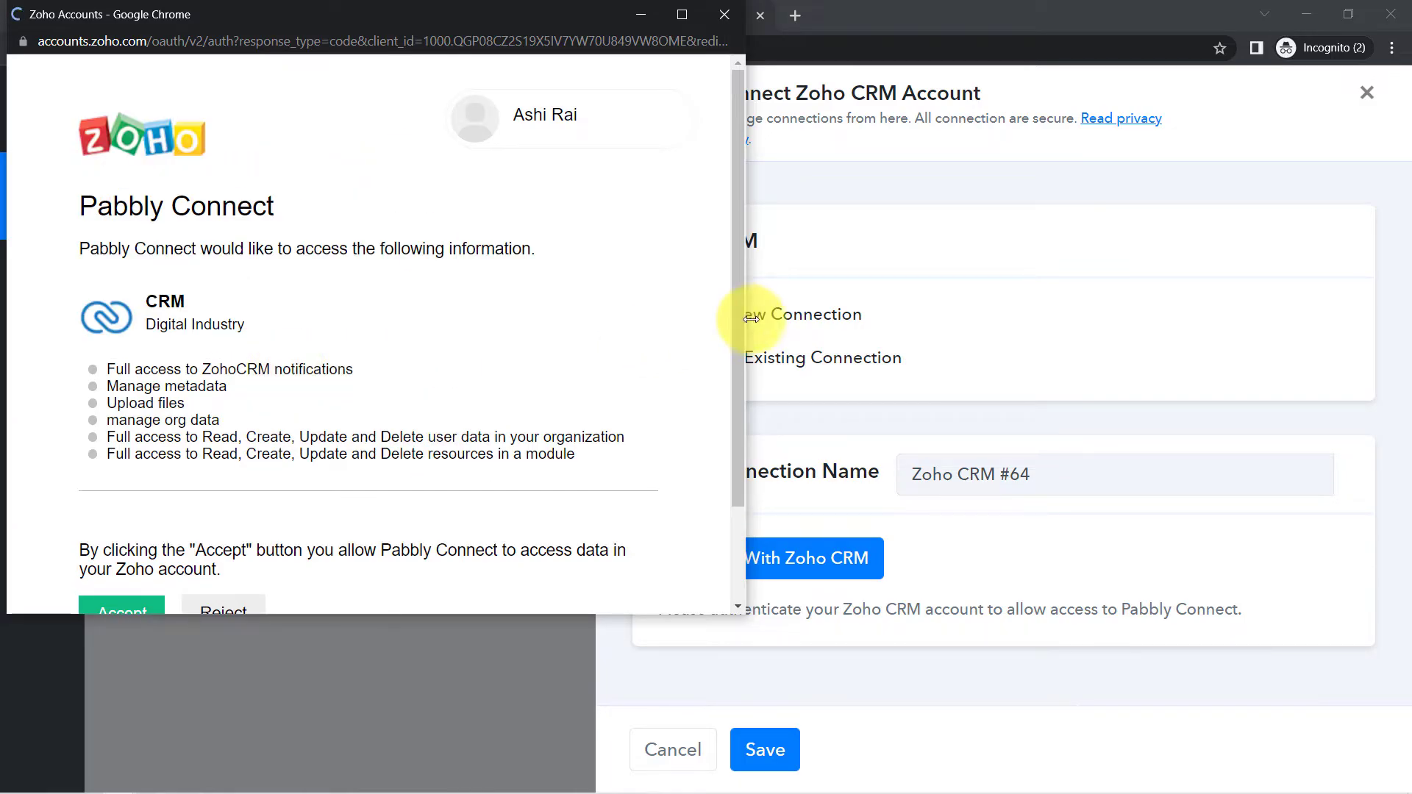
# - Accept the Zoho consent page granting Pabbly Connect access to Zoho CRM
pyautogui.moveTo(738, 318); pyautogui.dragTo(739, 422)
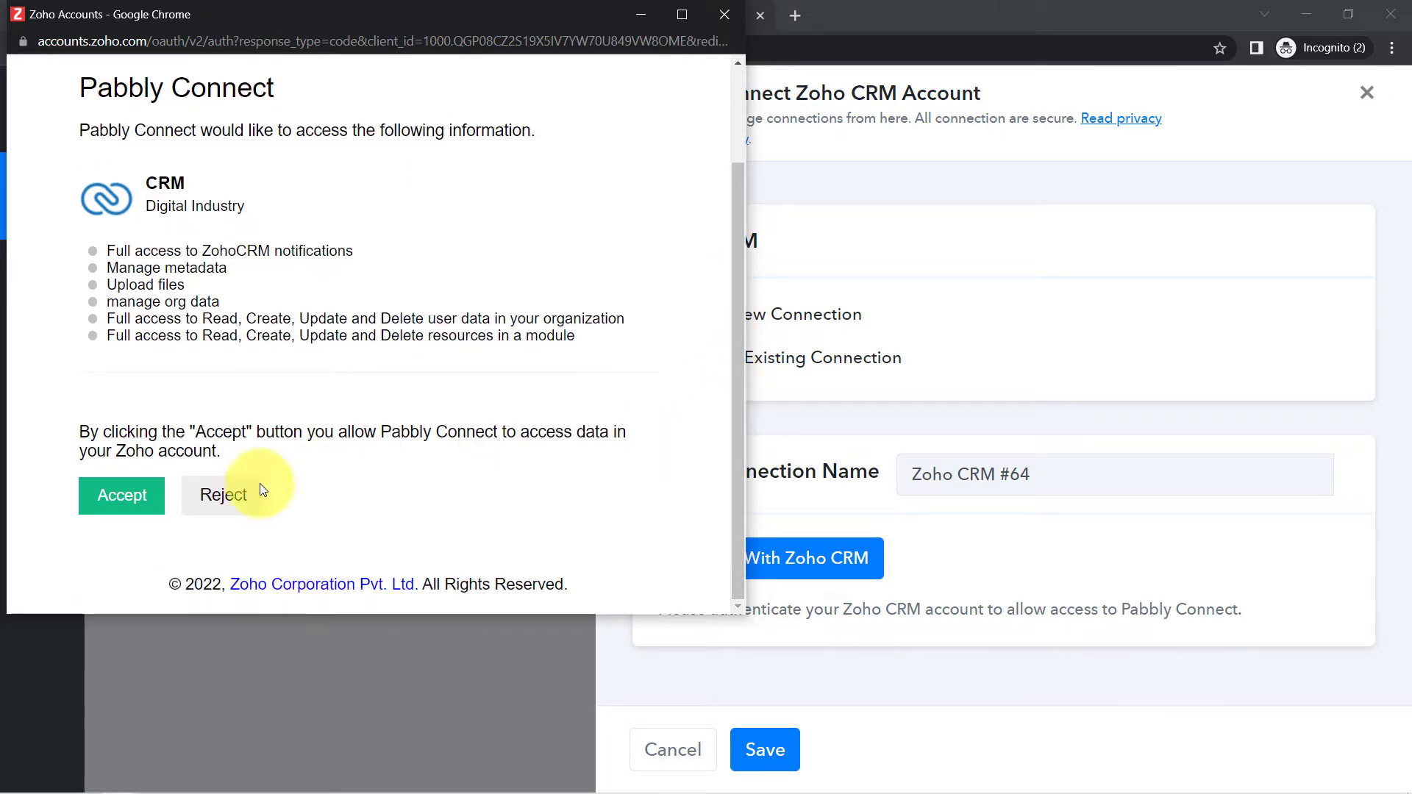
pyautogui.click(116, 503)
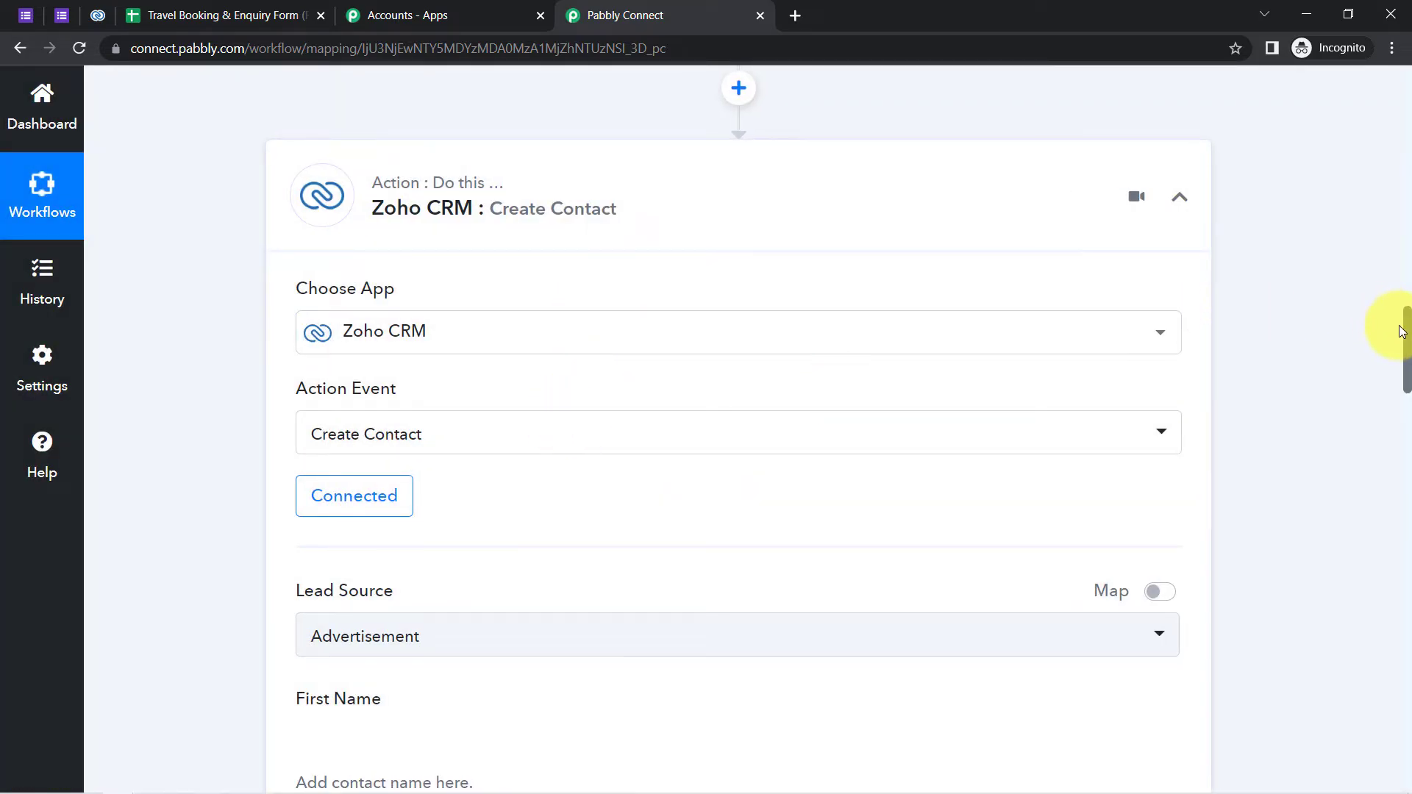
# - Keep Advertisement as the contact's Lead Source
pyautogui.scroll(-1, 1408, 345)
pyautogui.moveTo(1408, 346); pyautogui.dragTo(1409, 372)
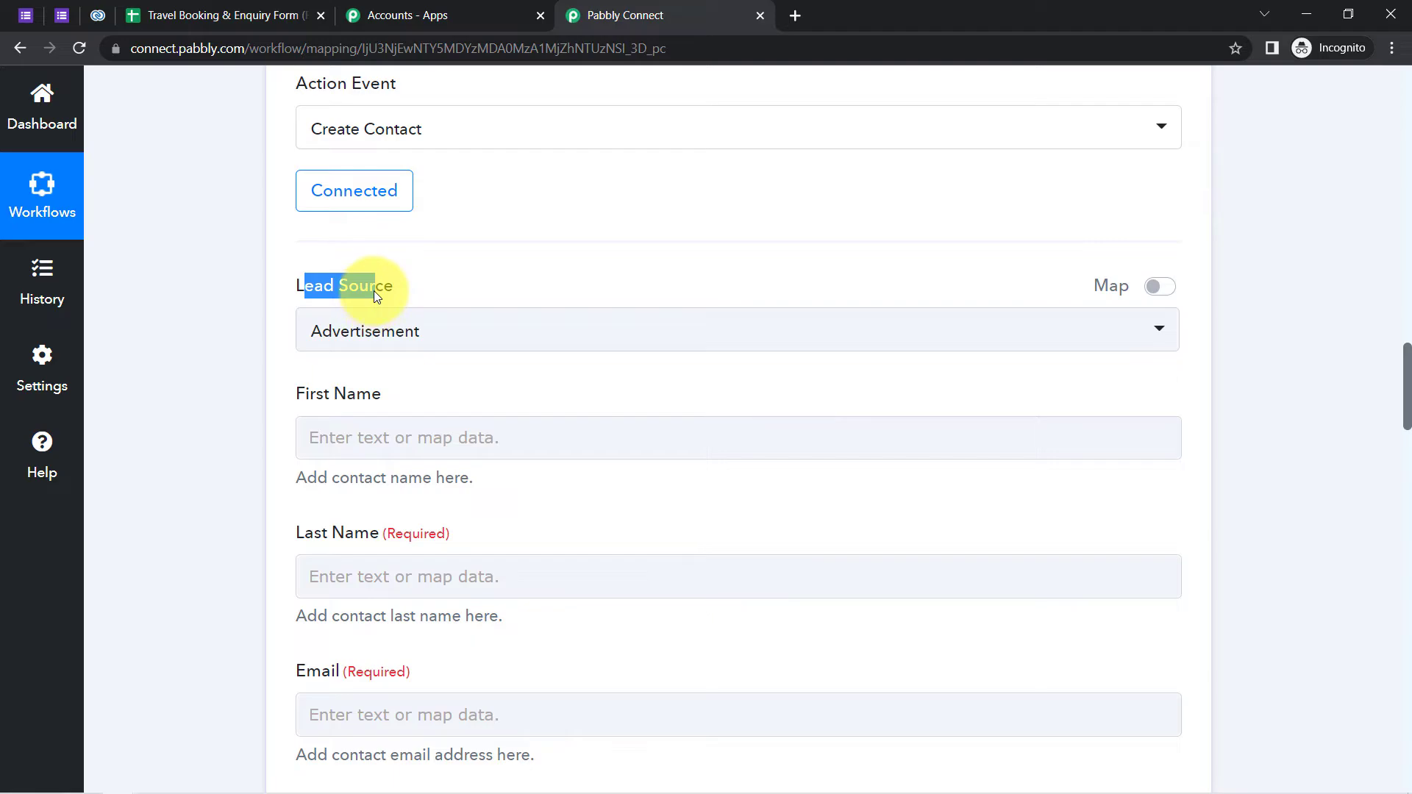
pyautogui.click(363, 329)
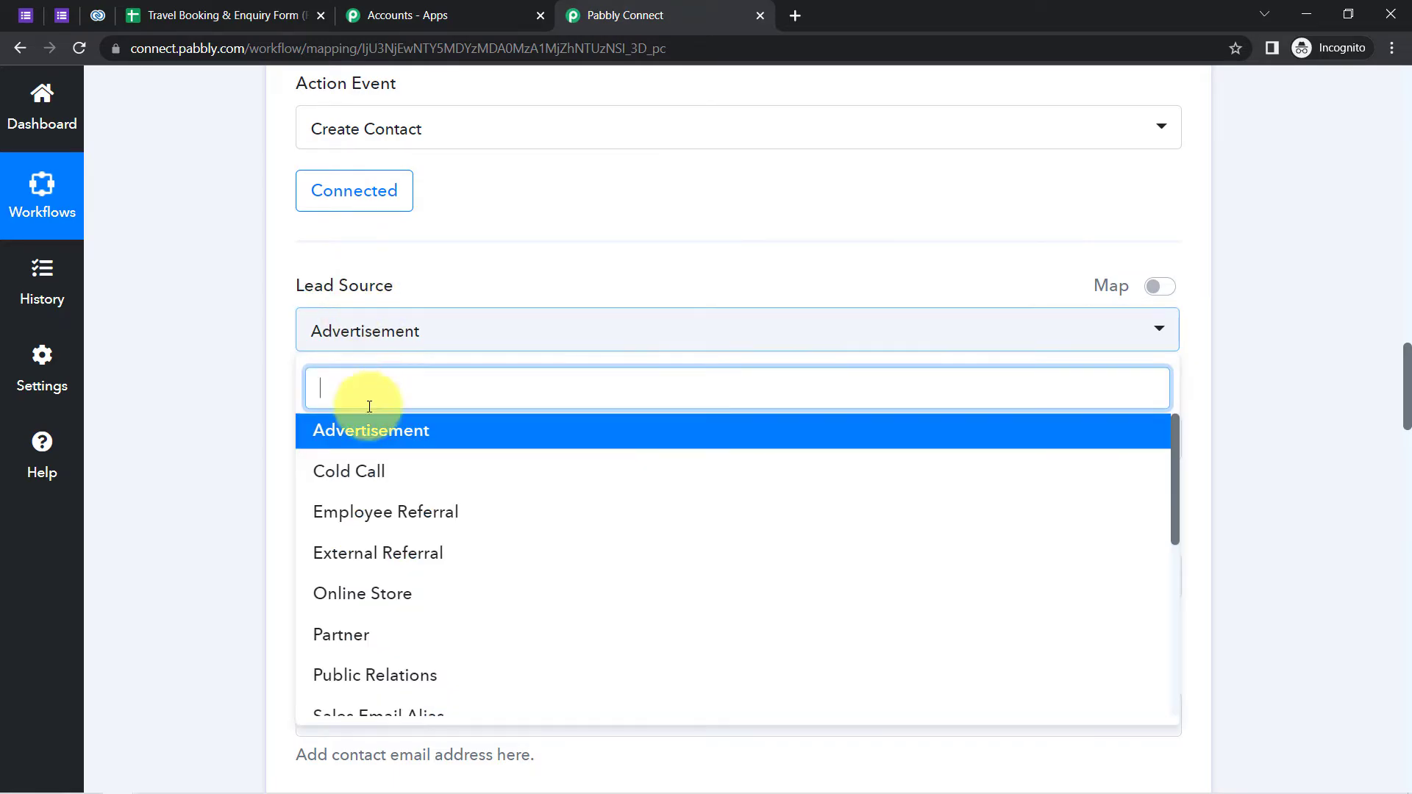
pyautogui.moveTo(1173, 471); pyautogui.dragTo(434, 356)
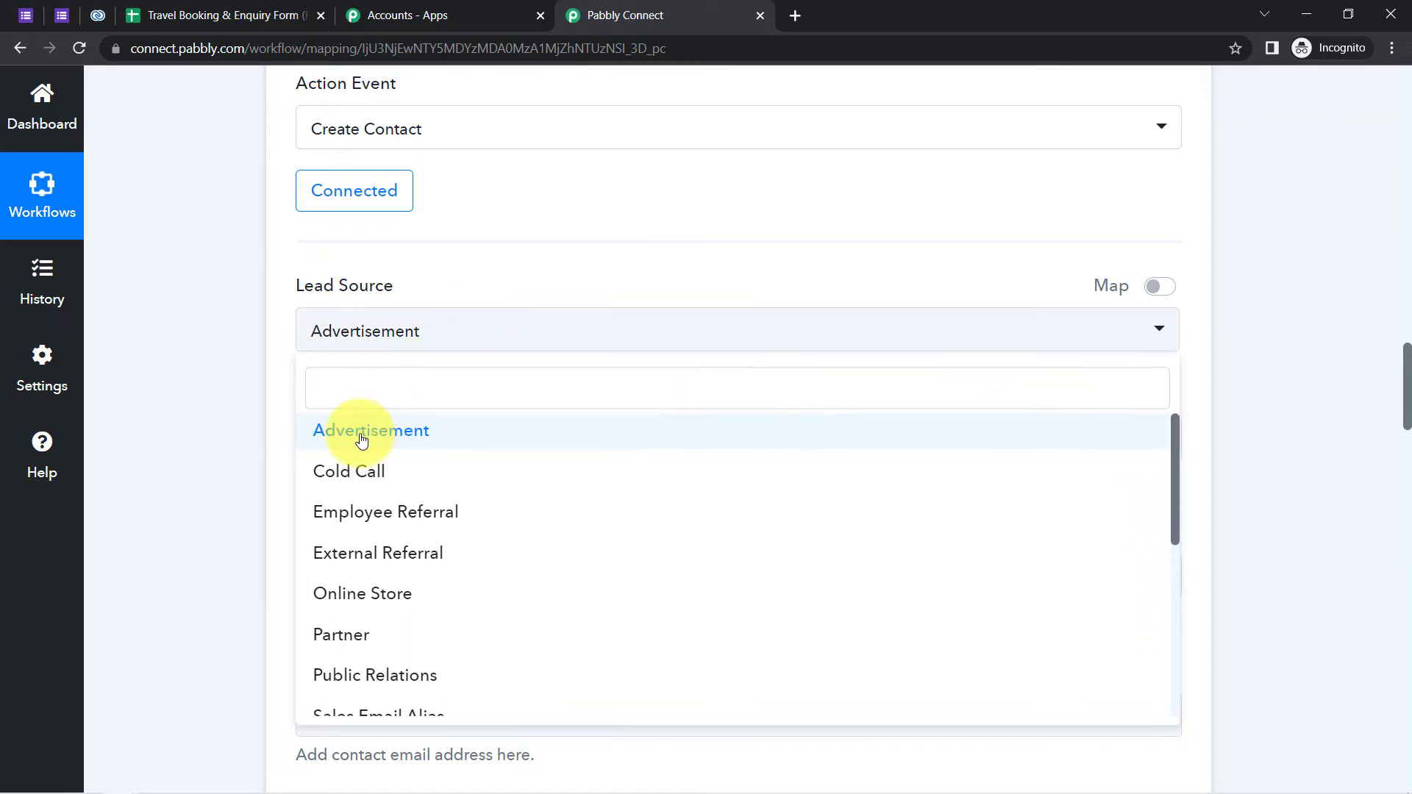
pyautogui.click(358, 436)
pyautogui.click(404, 434)
pyautogui.scroll(-5, 404, 436)
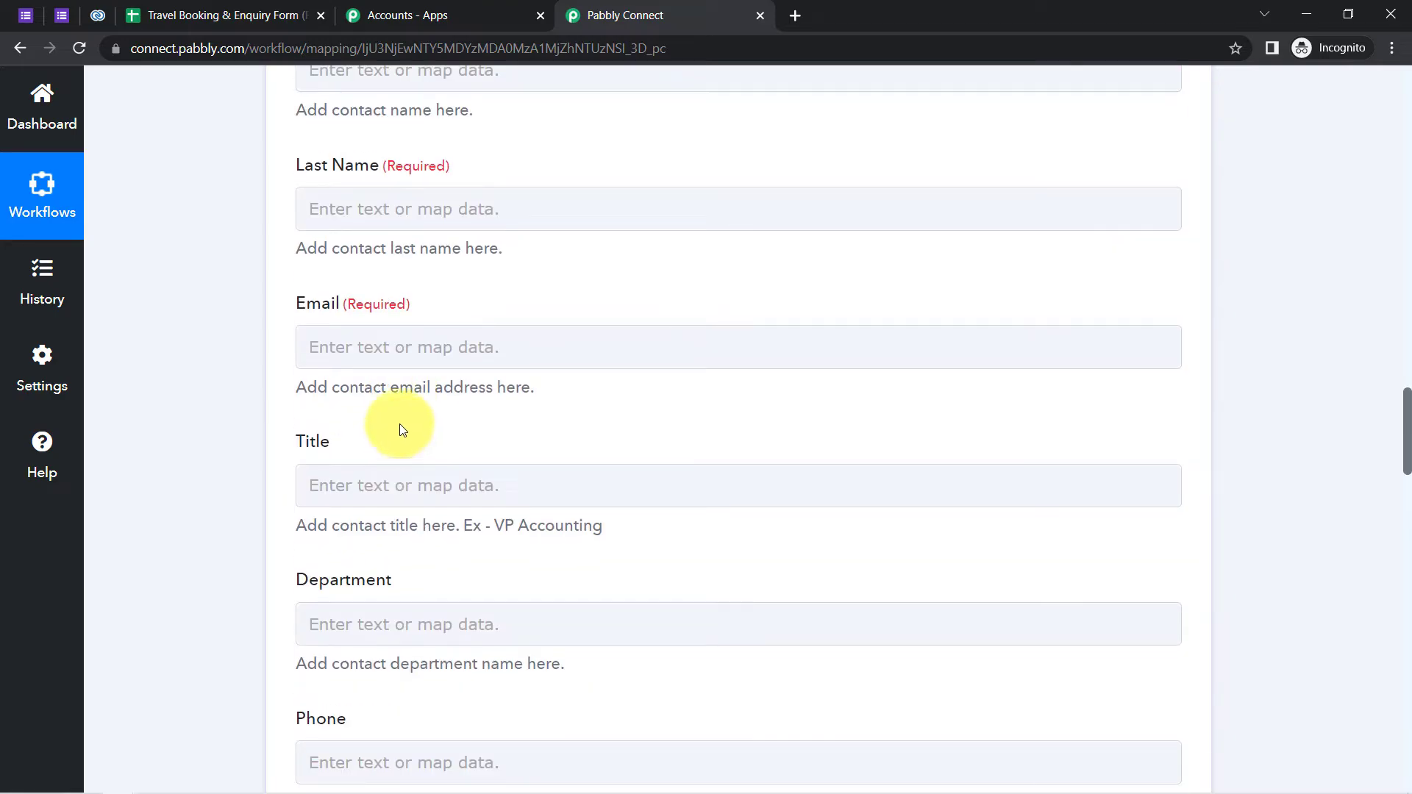
pyautogui.scroll(4, 397, 419)
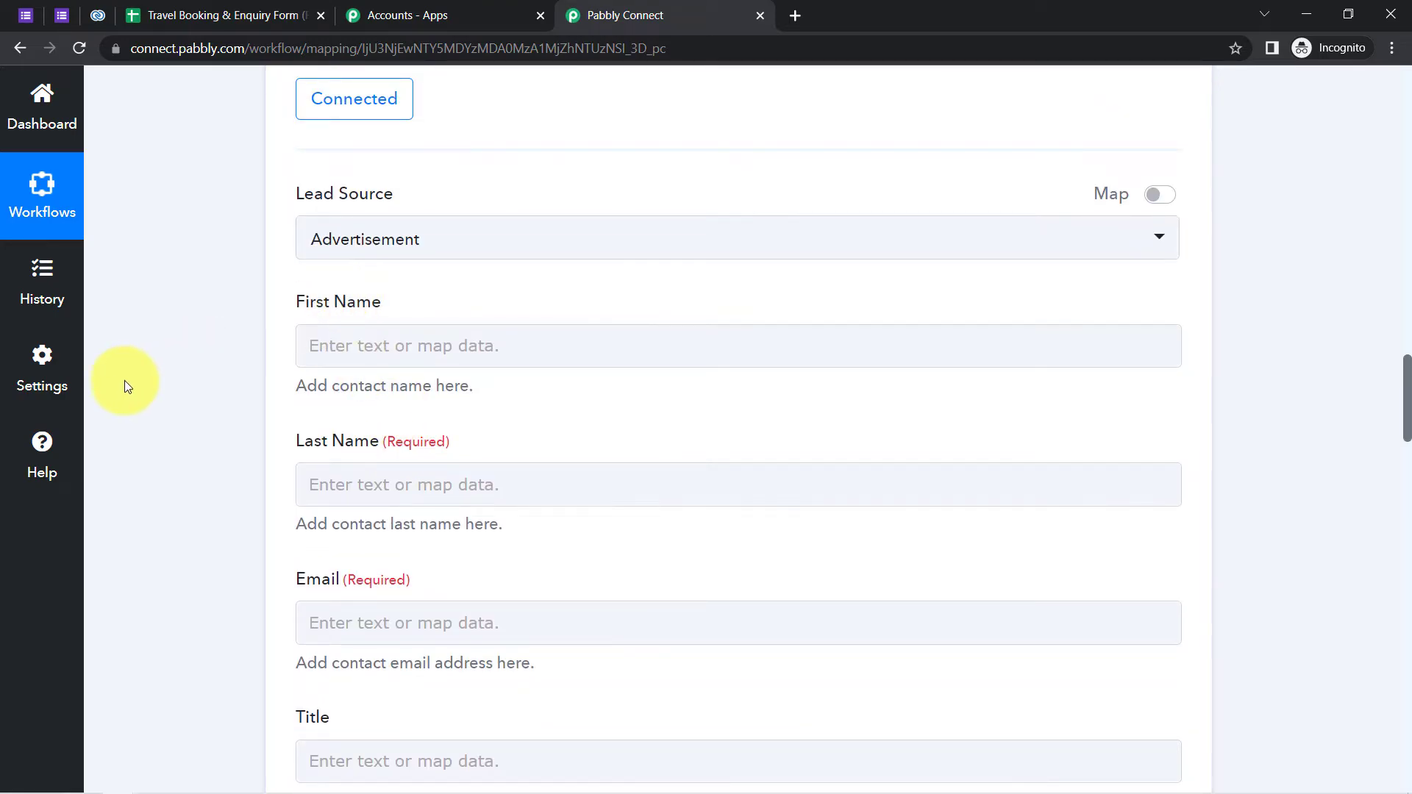
# - Map the form's Traveler's Name into the First Name field
pyautogui.click(455, 336)
pyautogui.moveTo(1404, 432); pyautogui.dragTo(1238, 399)
pyautogui.click(370, 274)
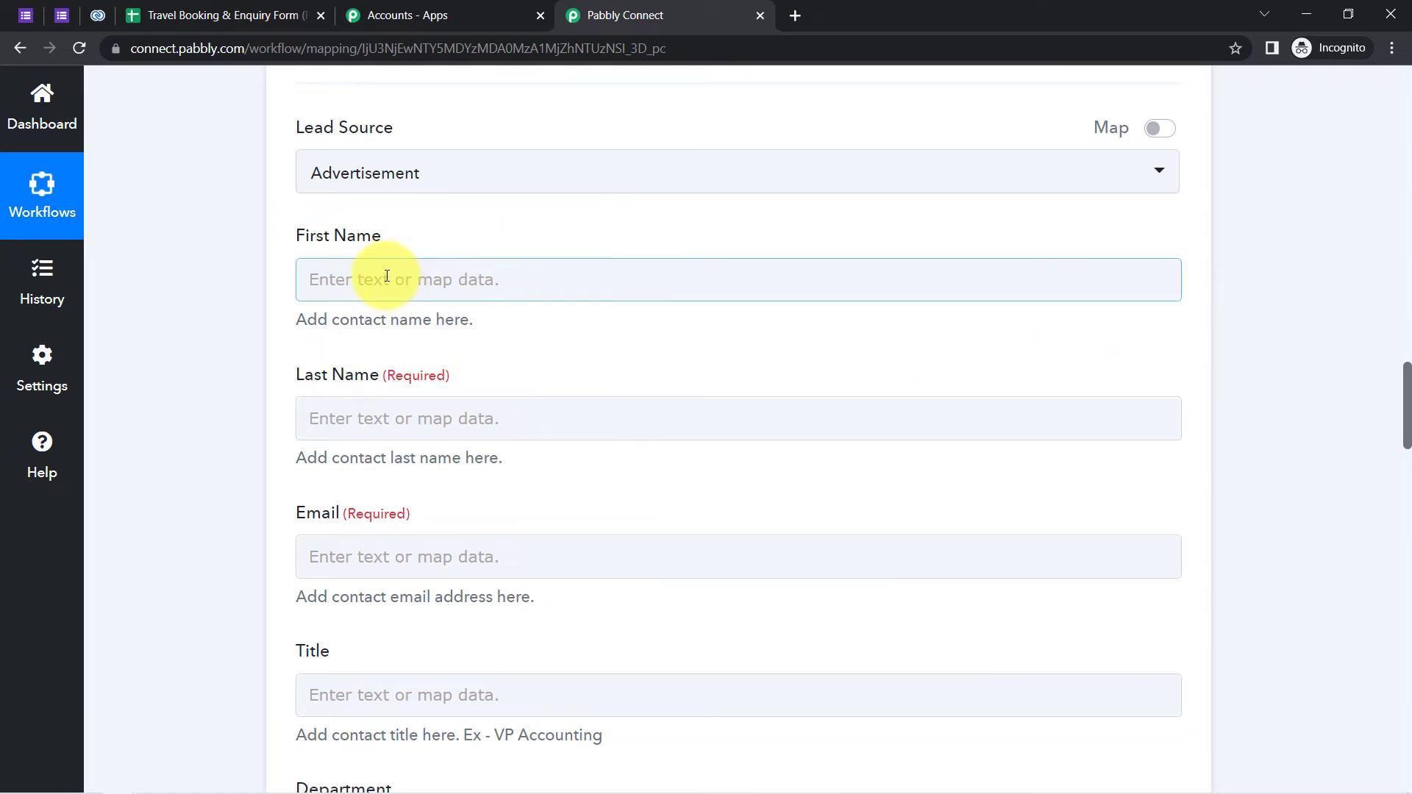
pyautogui.click(384, 277)
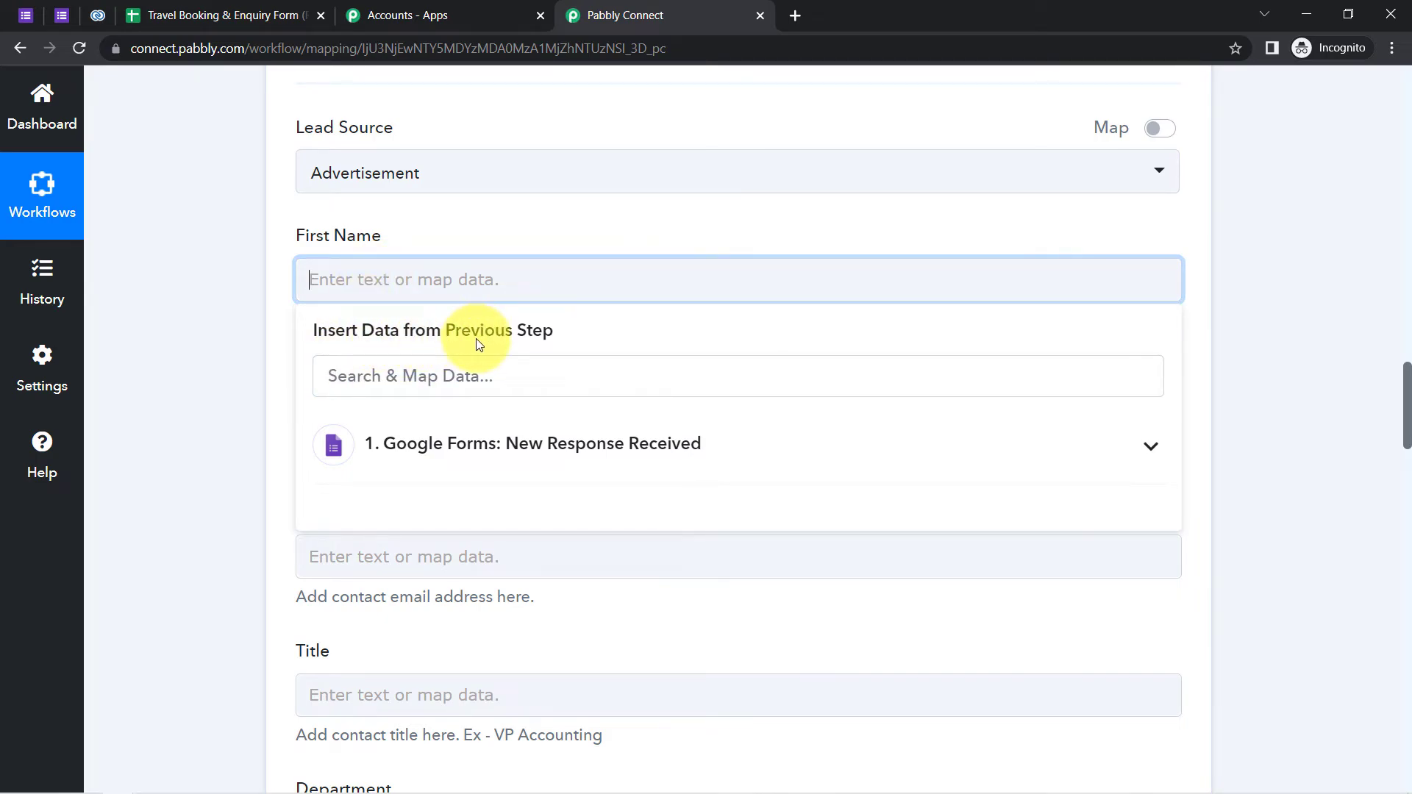
pyautogui.click(445, 443)
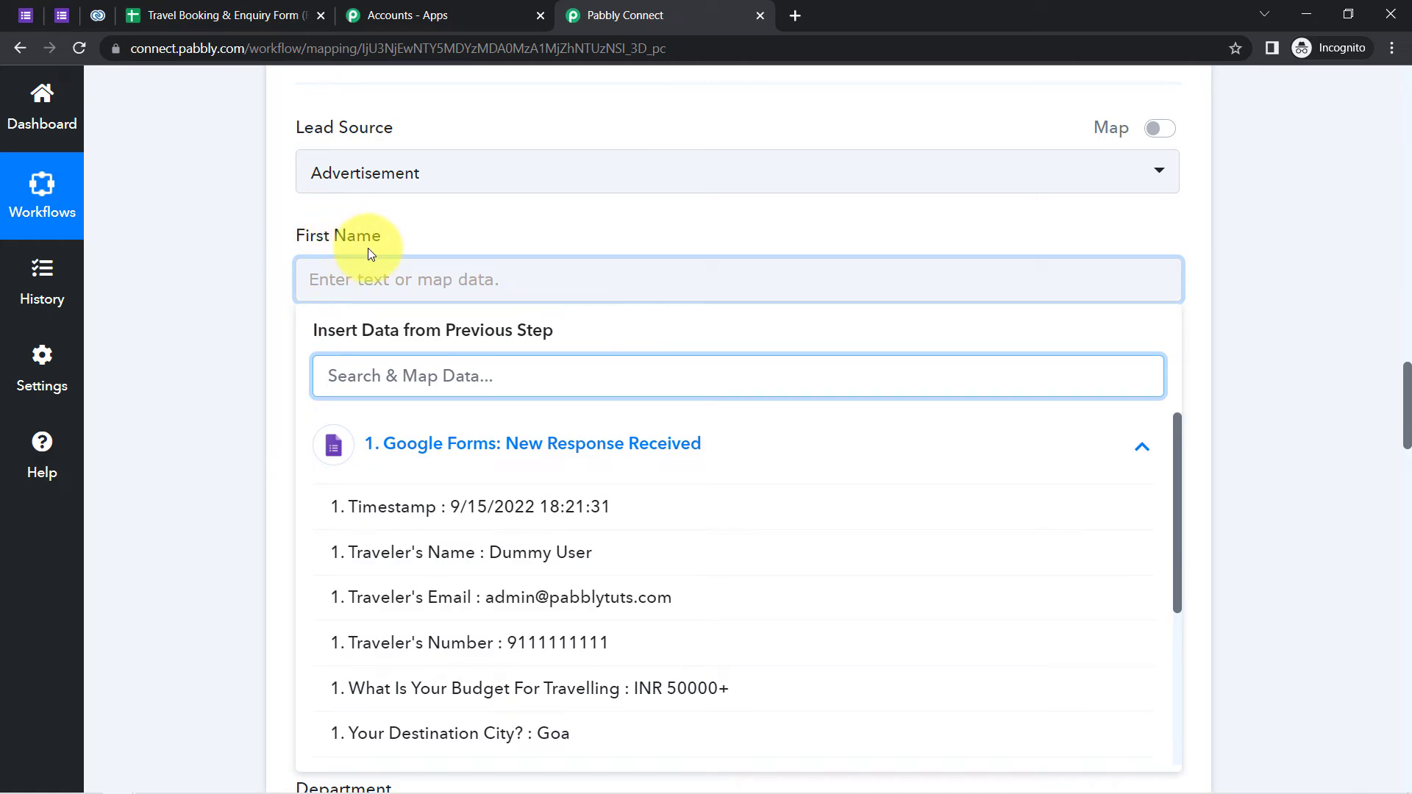
pyautogui.click(534, 561)
pyautogui.click(251, 311)
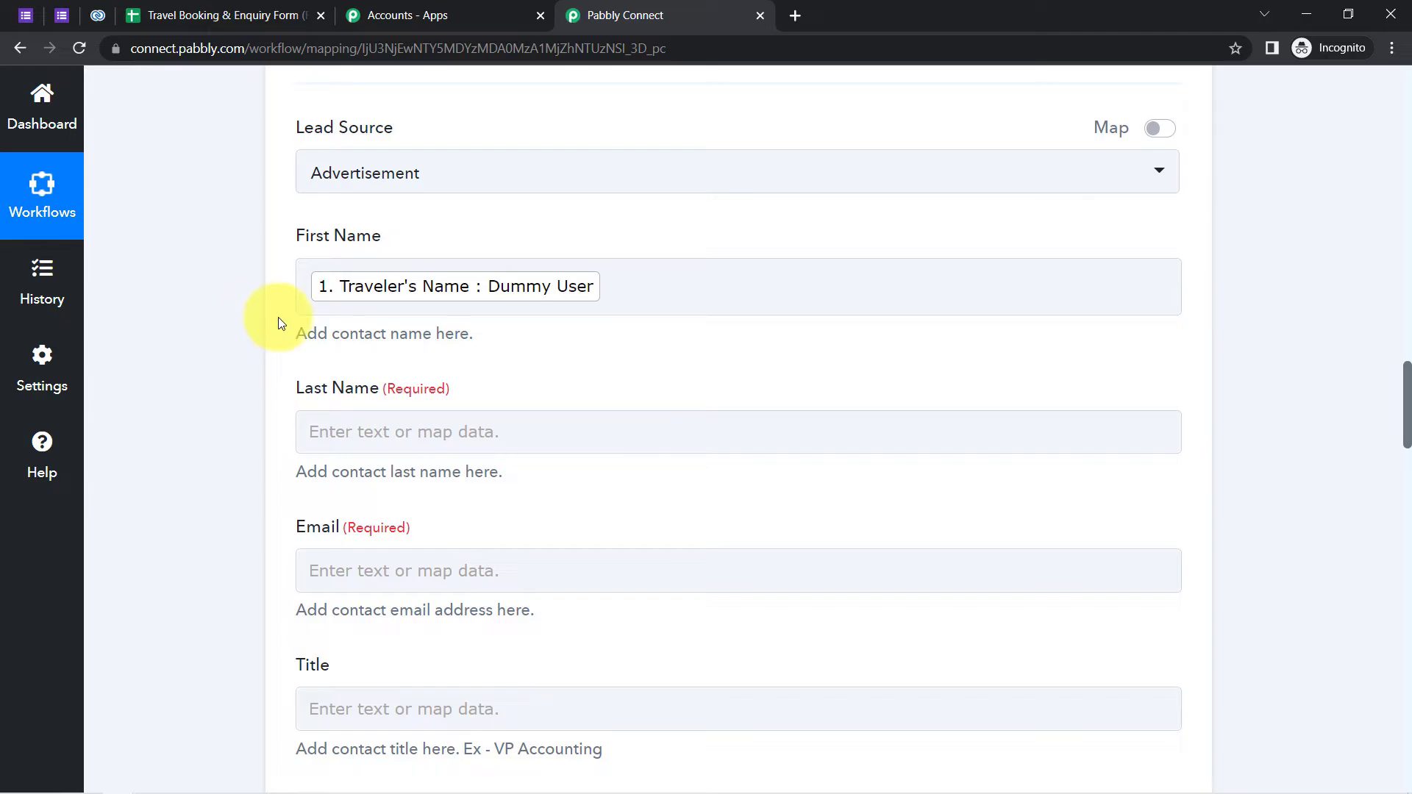
pyautogui.click(134, 15)
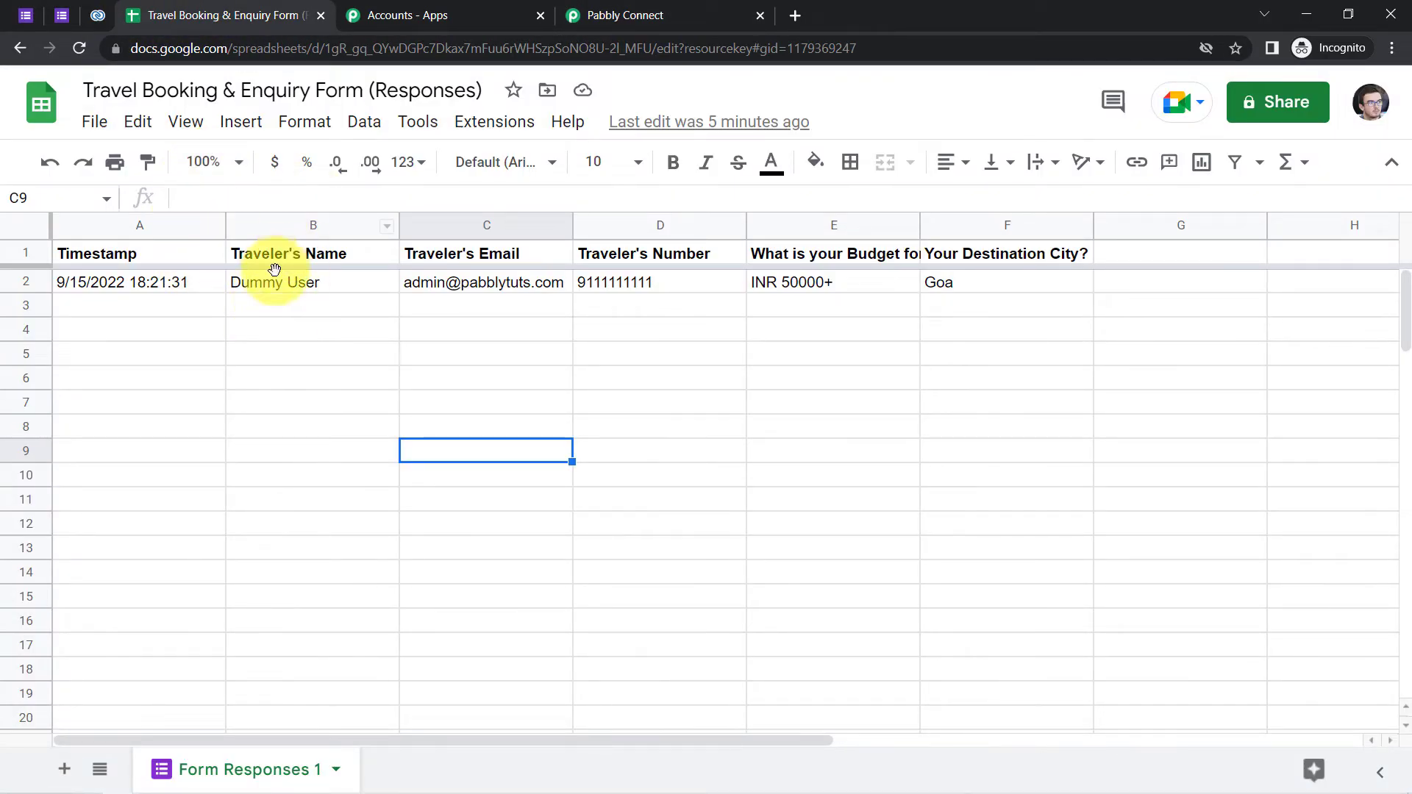
pyautogui.click(63, 15)
pyautogui.click(598, 11)
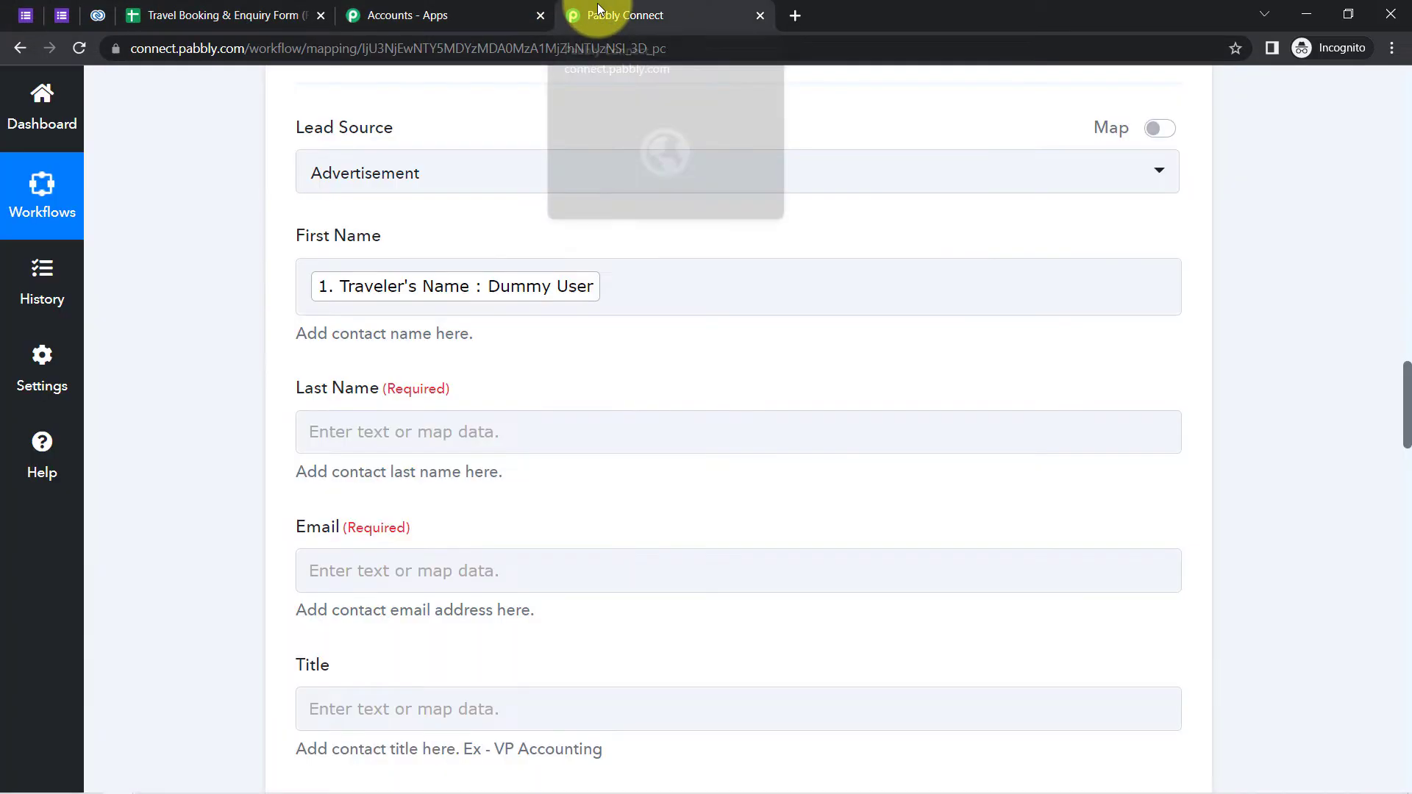
# - Map Traveler's Name into the Last Name field as well
pyautogui.click(375, 301)
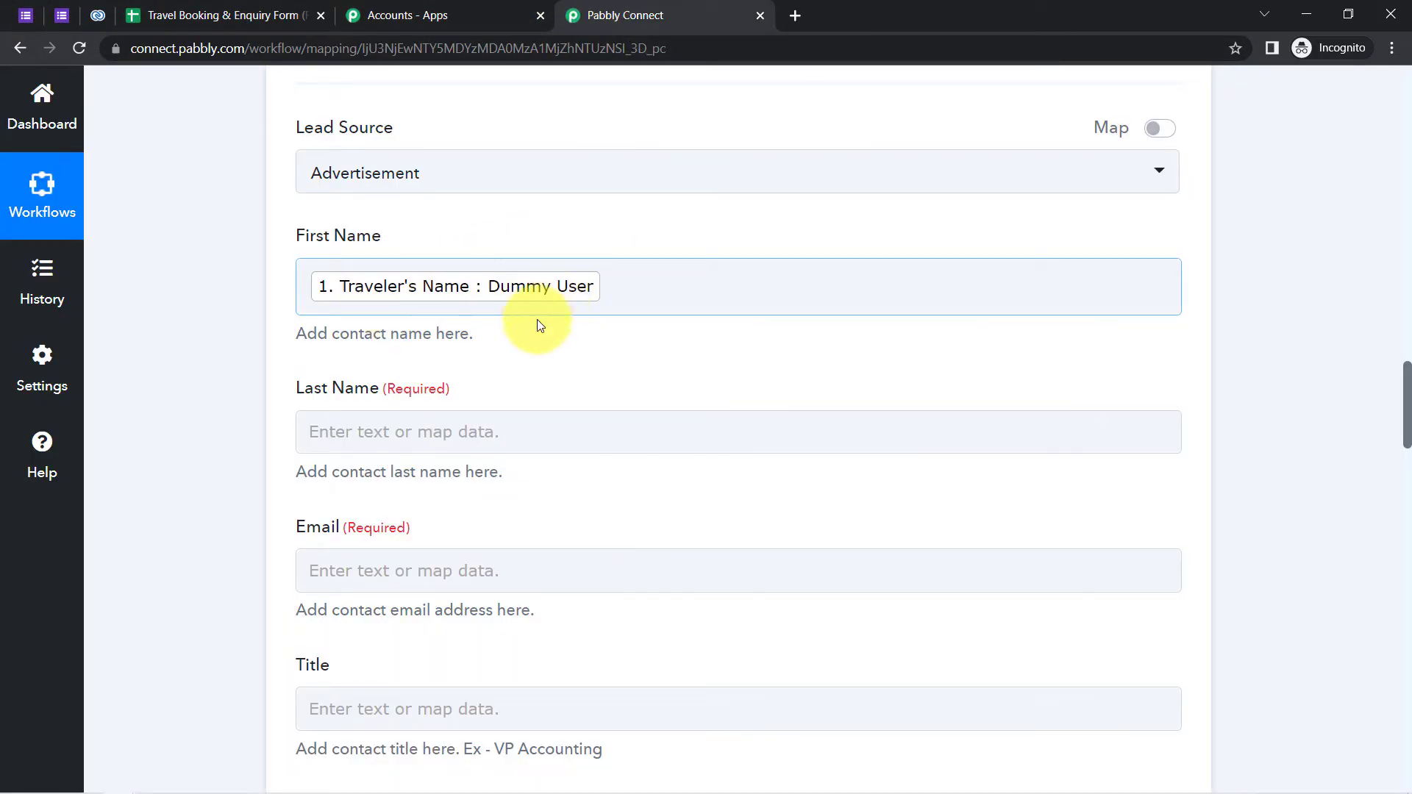
pyautogui.click(362, 428)
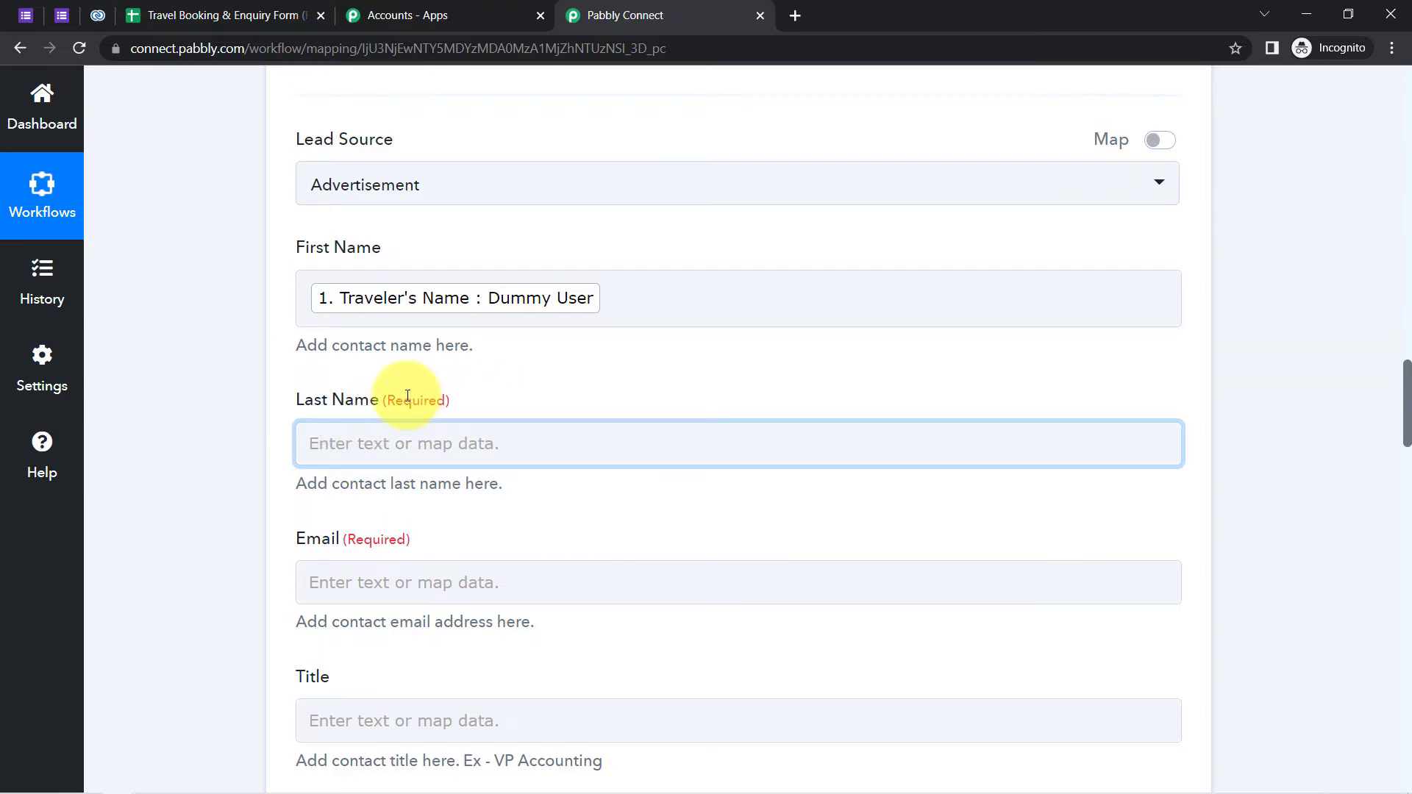
pyautogui.moveTo(405, 397); pyautogui.dragTo(439, 402)
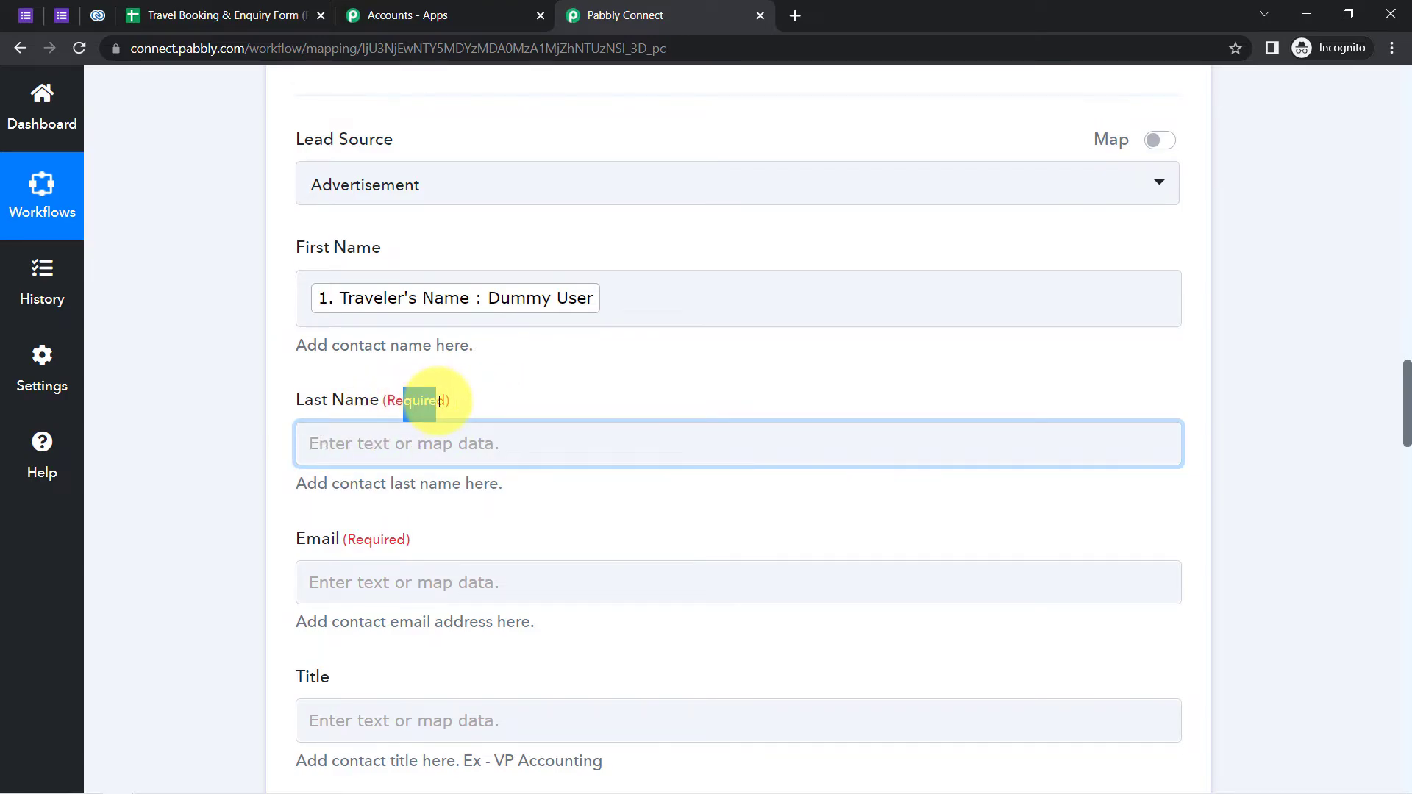
pyautogui.click(390, 447)
pyautogui.moveTo(1405, 411); pyautogui.dragTo(1402, 440)
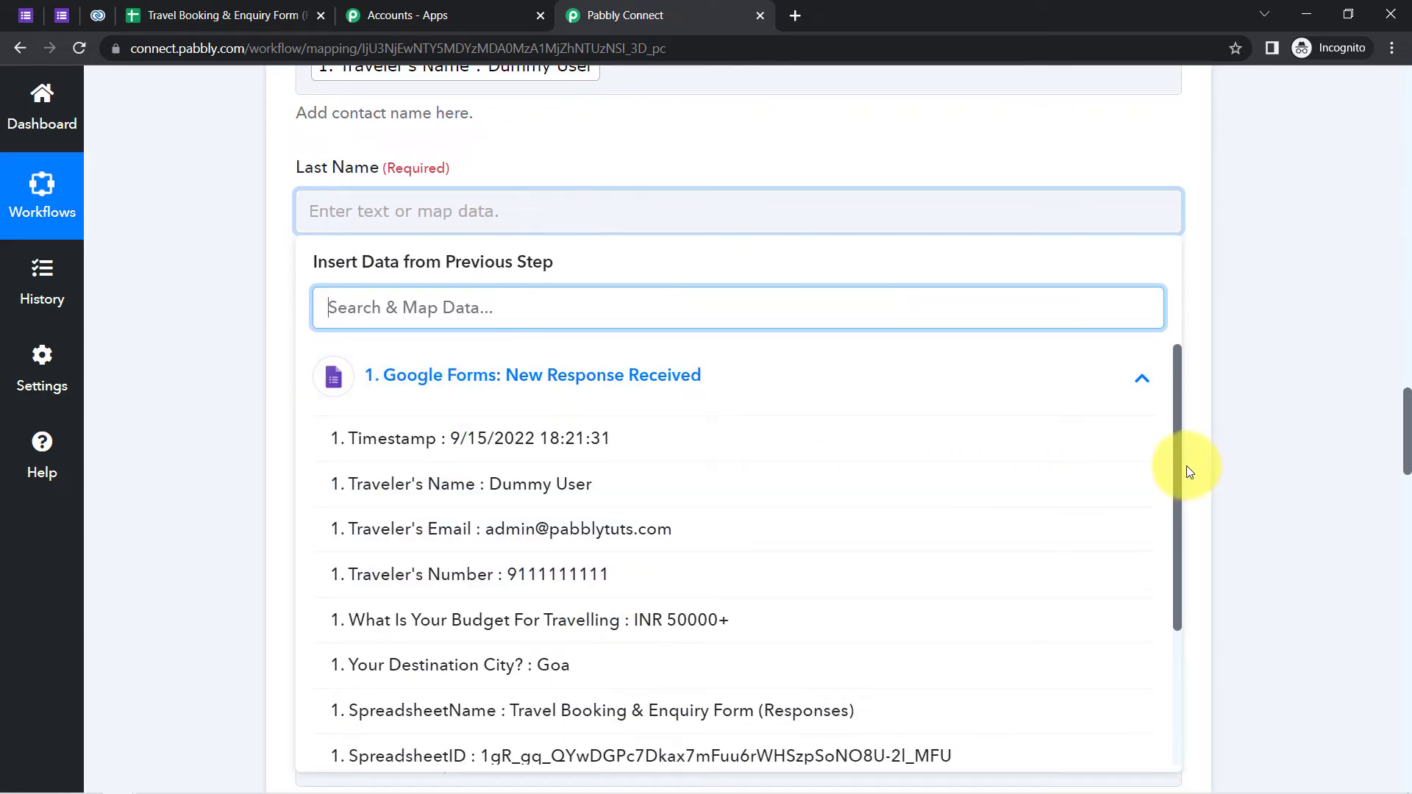
pyautogui.moveTo(1177, 461); pyautogui.dragTo(1122, 416)
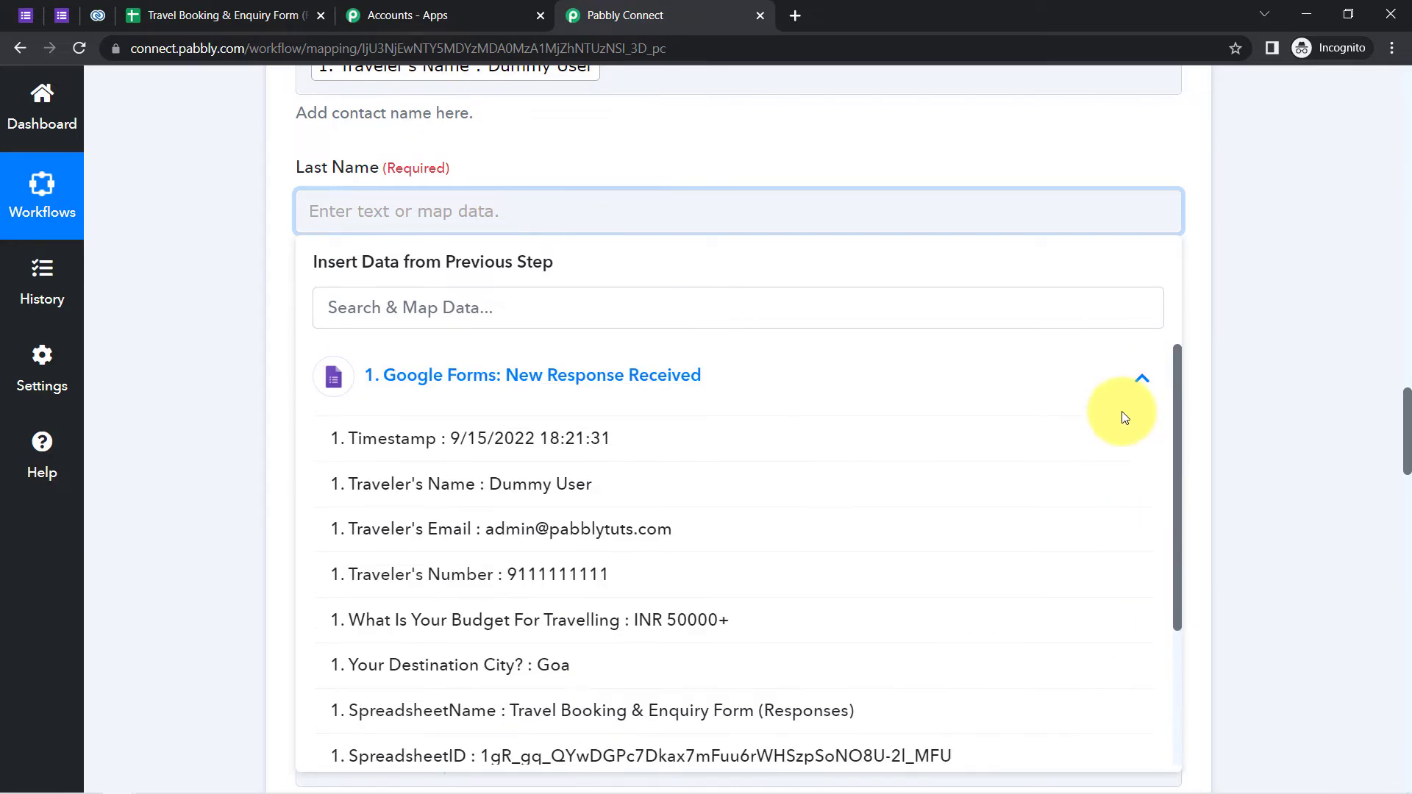
pyautogui.click(469, 485)
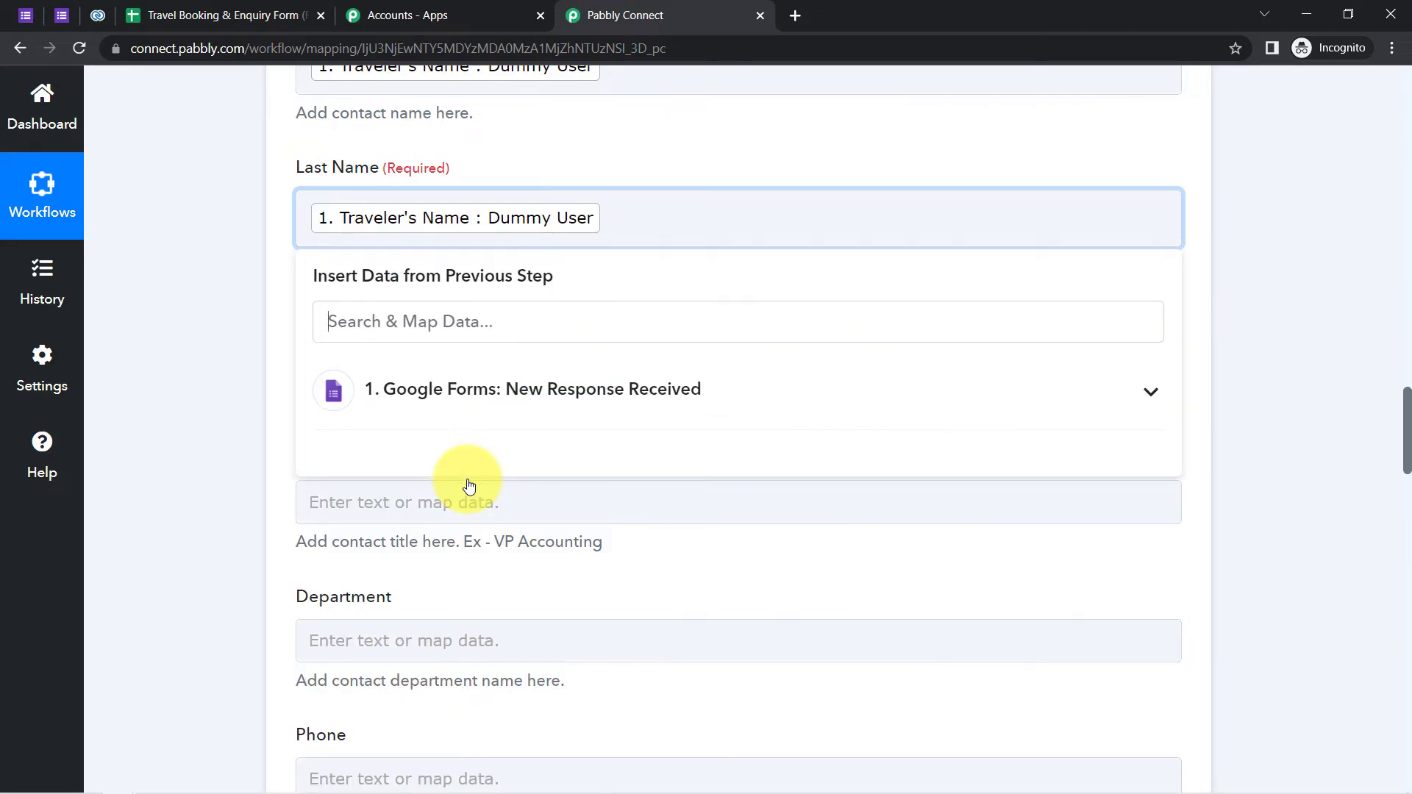
pyautogui.click(214, 356)
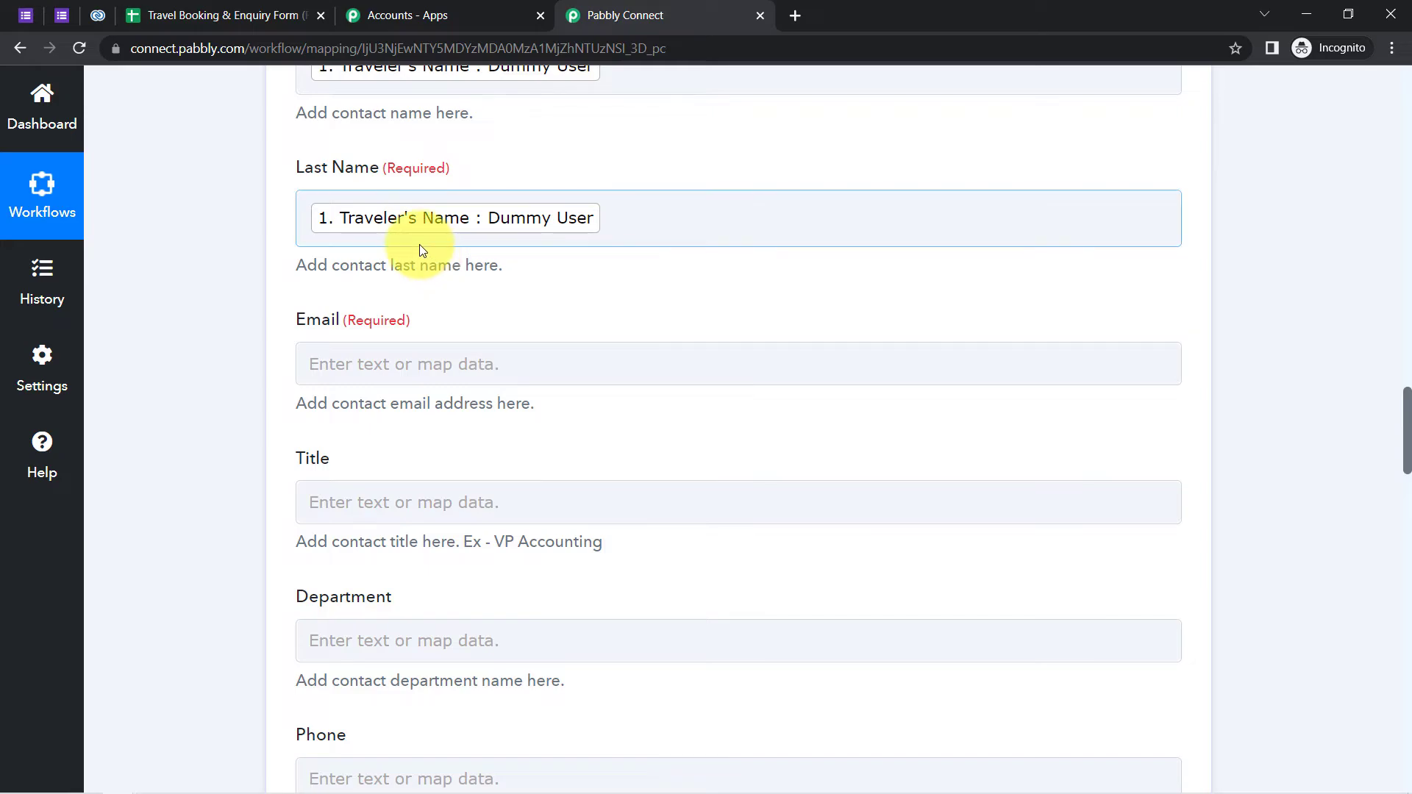
pyautogui.click(64, 15)
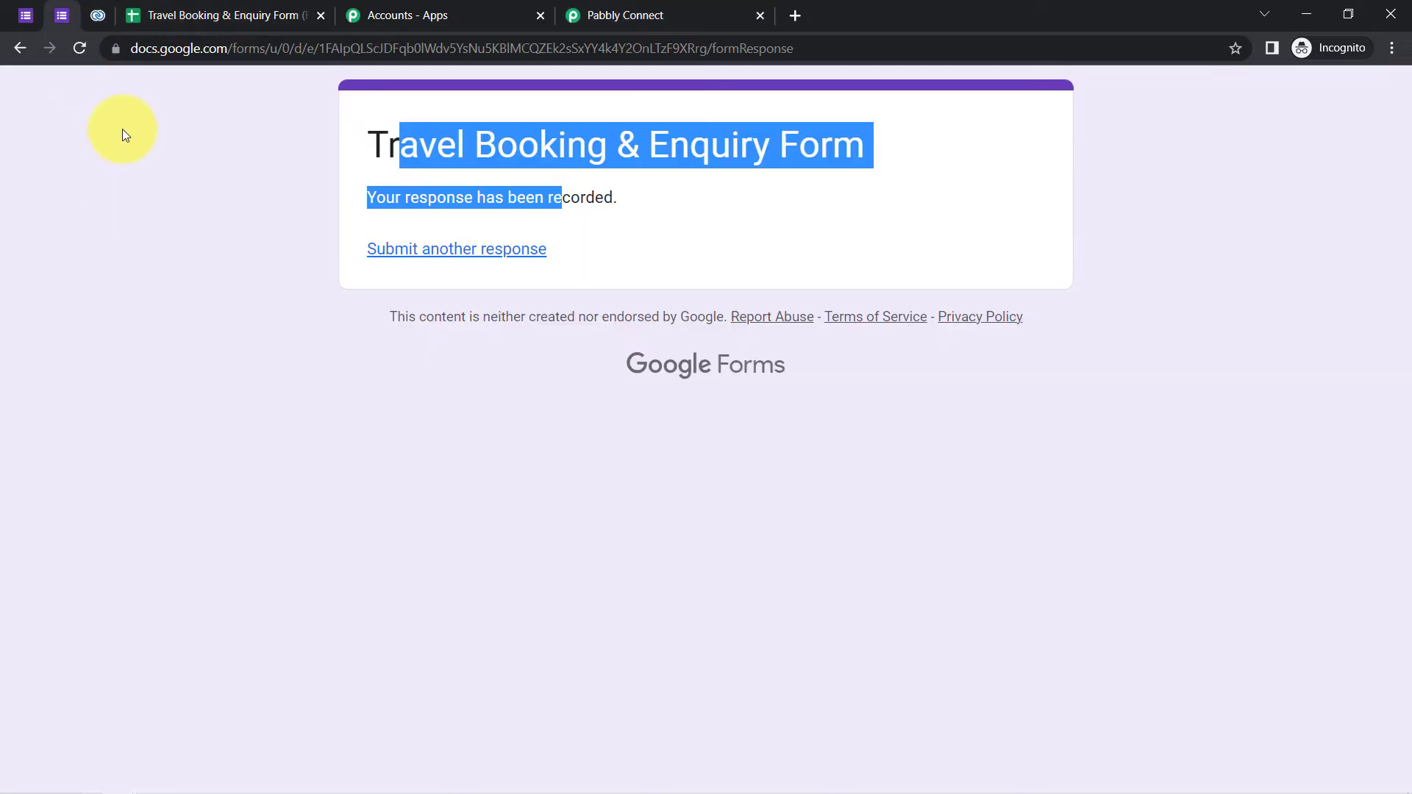
pyautogui.click(77, 51)
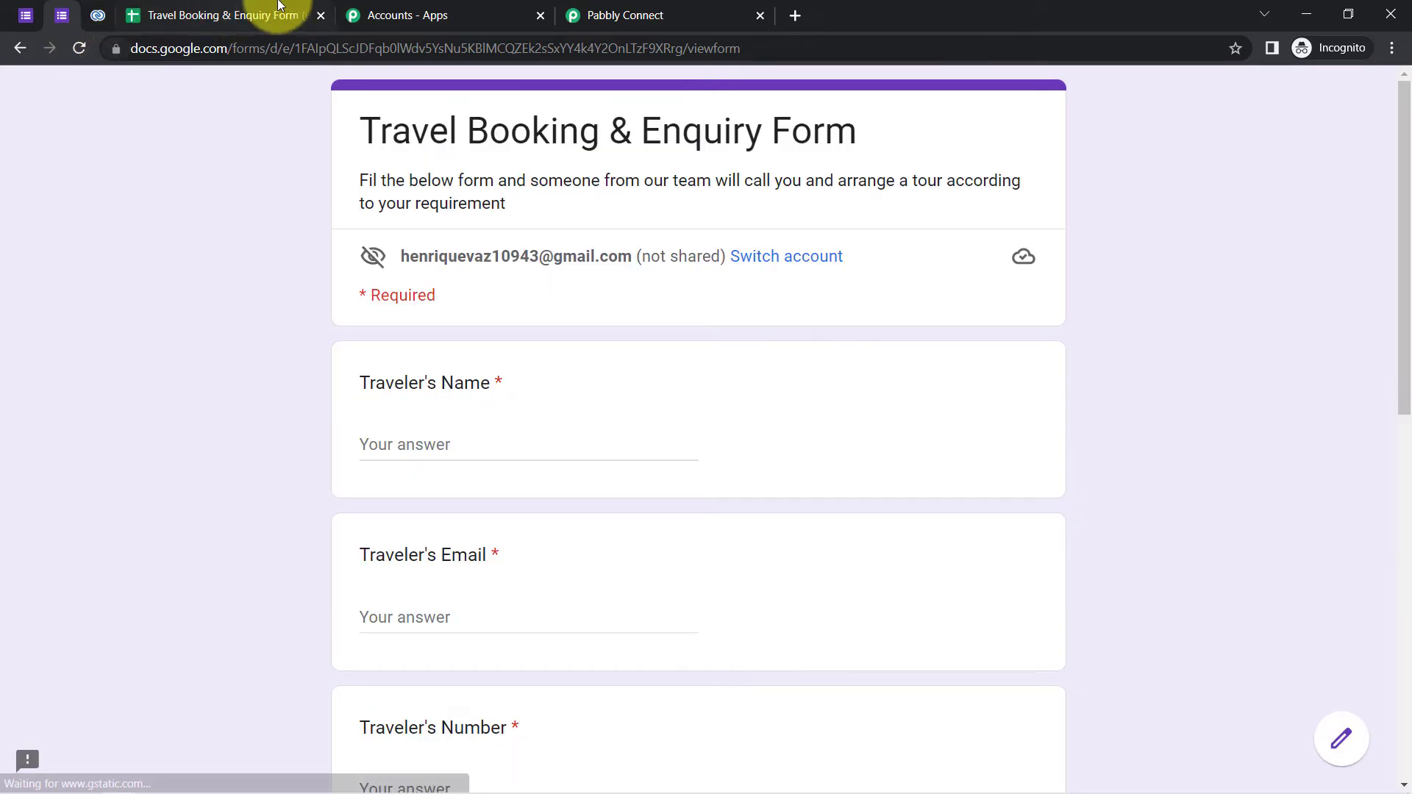
pyautogui.click(611, 9)
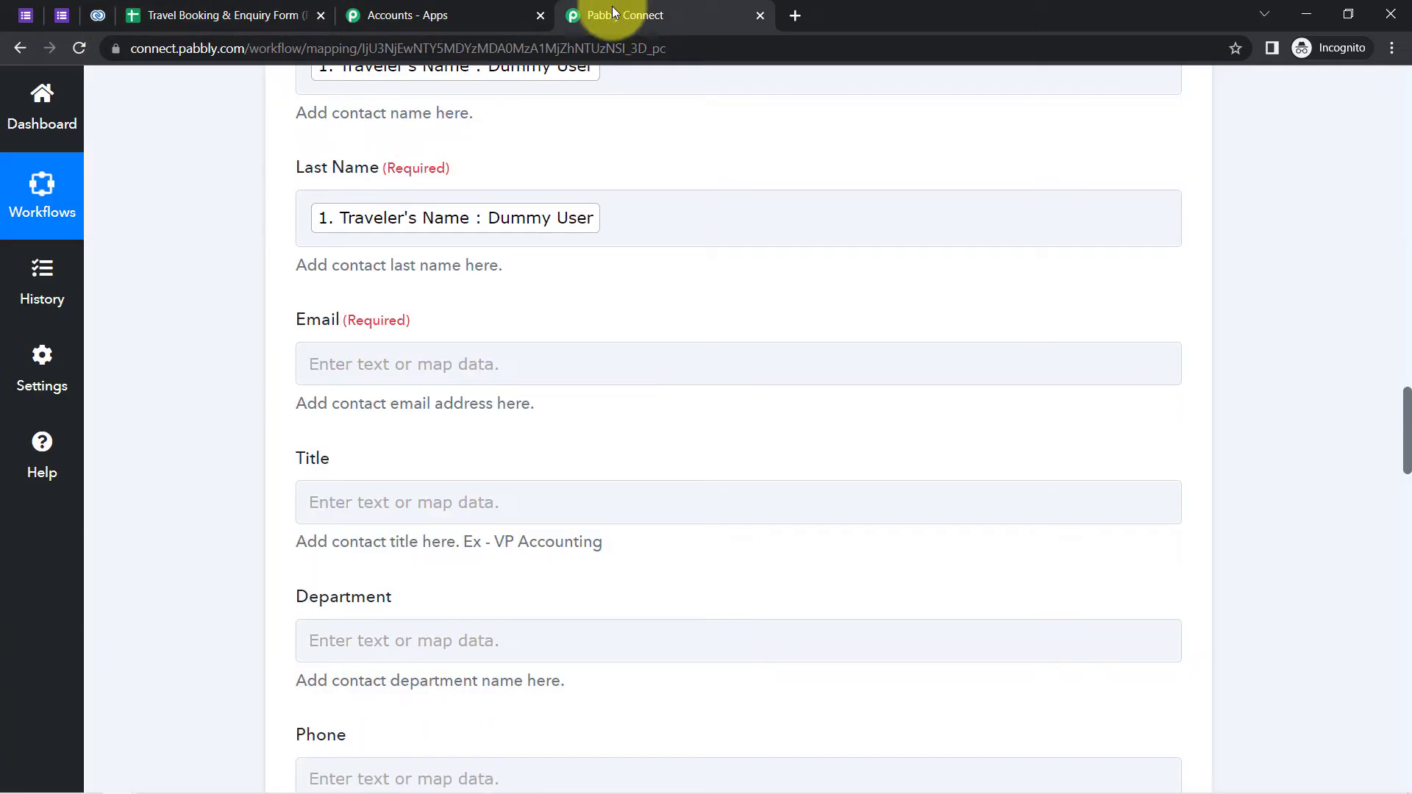
# - Map the form's Traveler's Email into the Email field by searching 'ema'
pyautogui.click(358, 366)
pyautogui.click(363, 463)
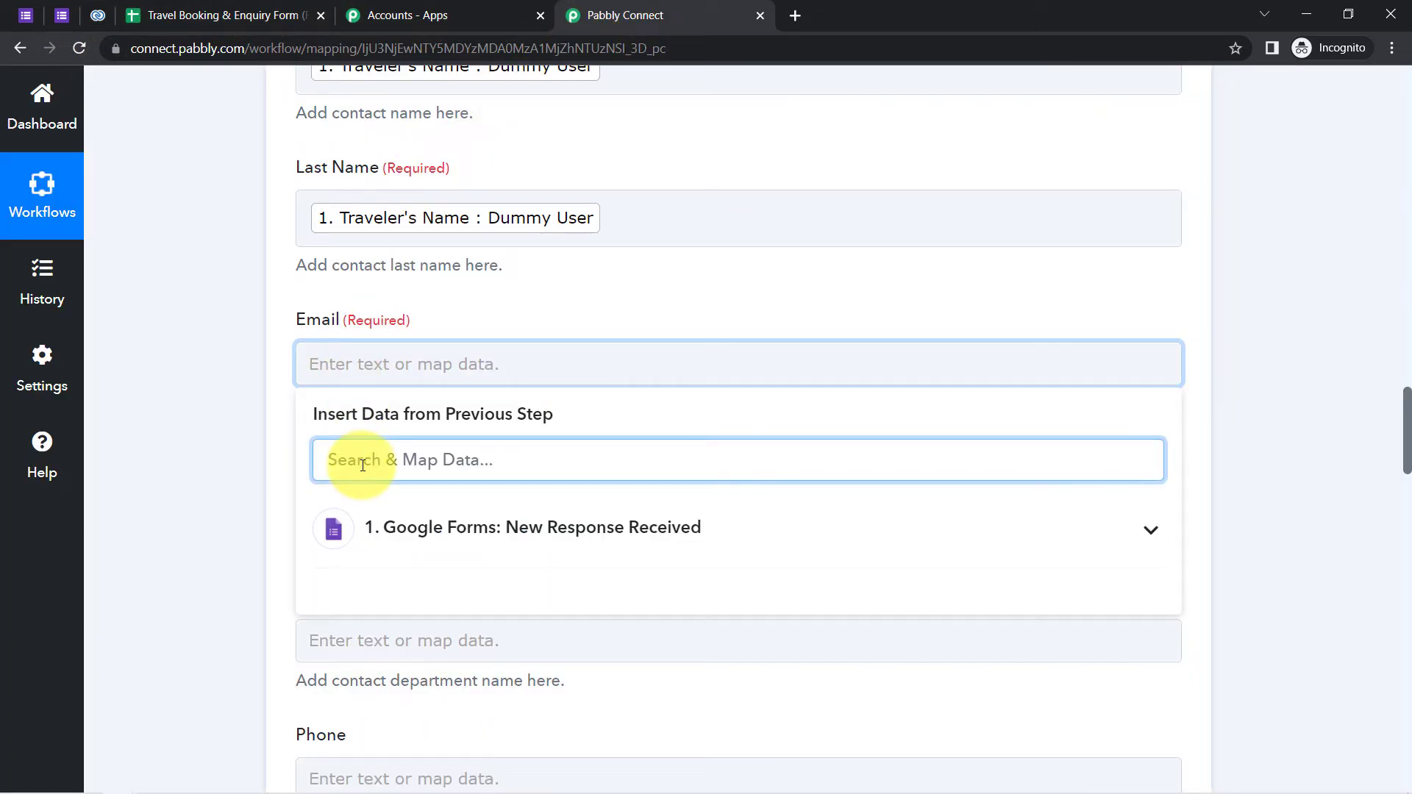
pyautogui.write('ema')
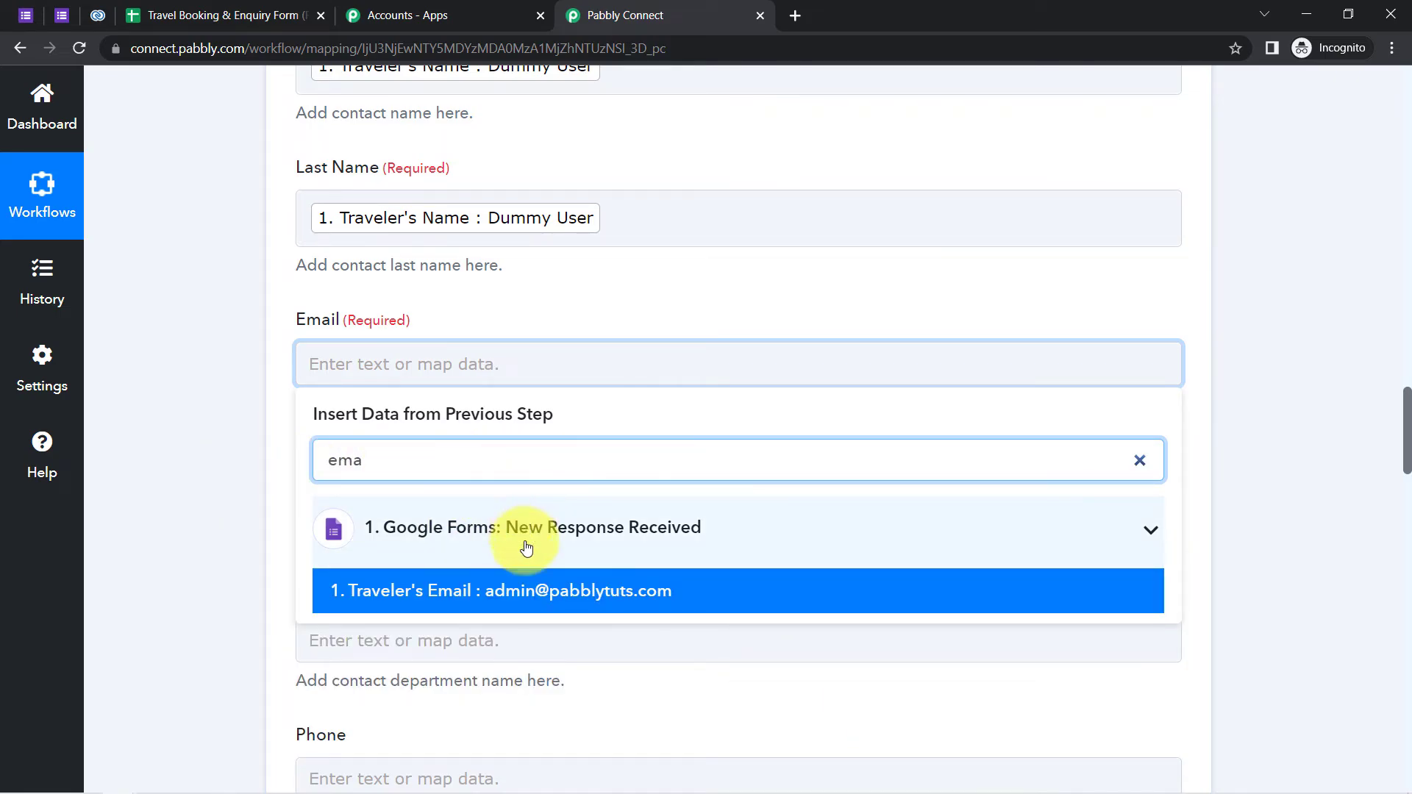
pyautogui.click(599, 590)
pyautogui.click(250, 483)
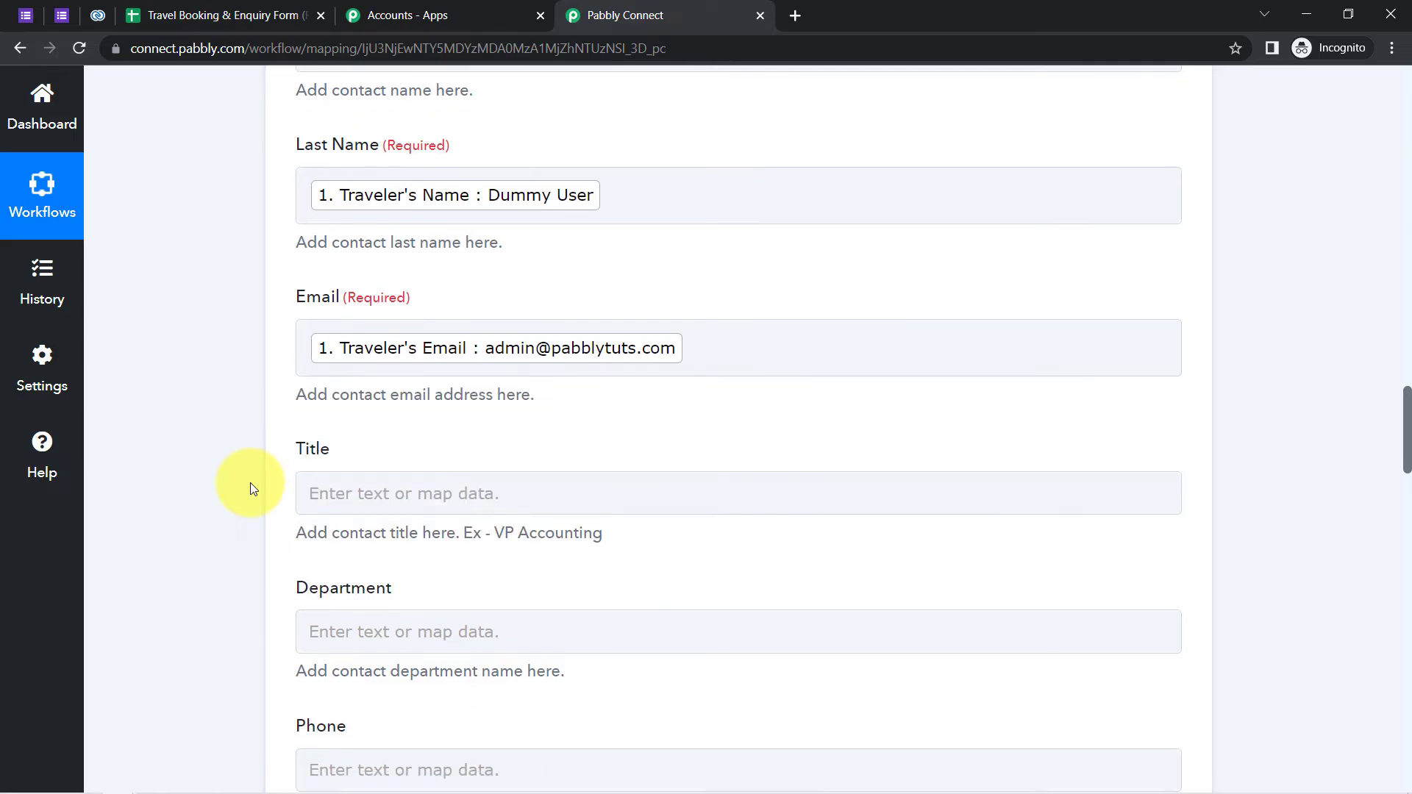
pyautogui.scroll(-2, 267, 425)
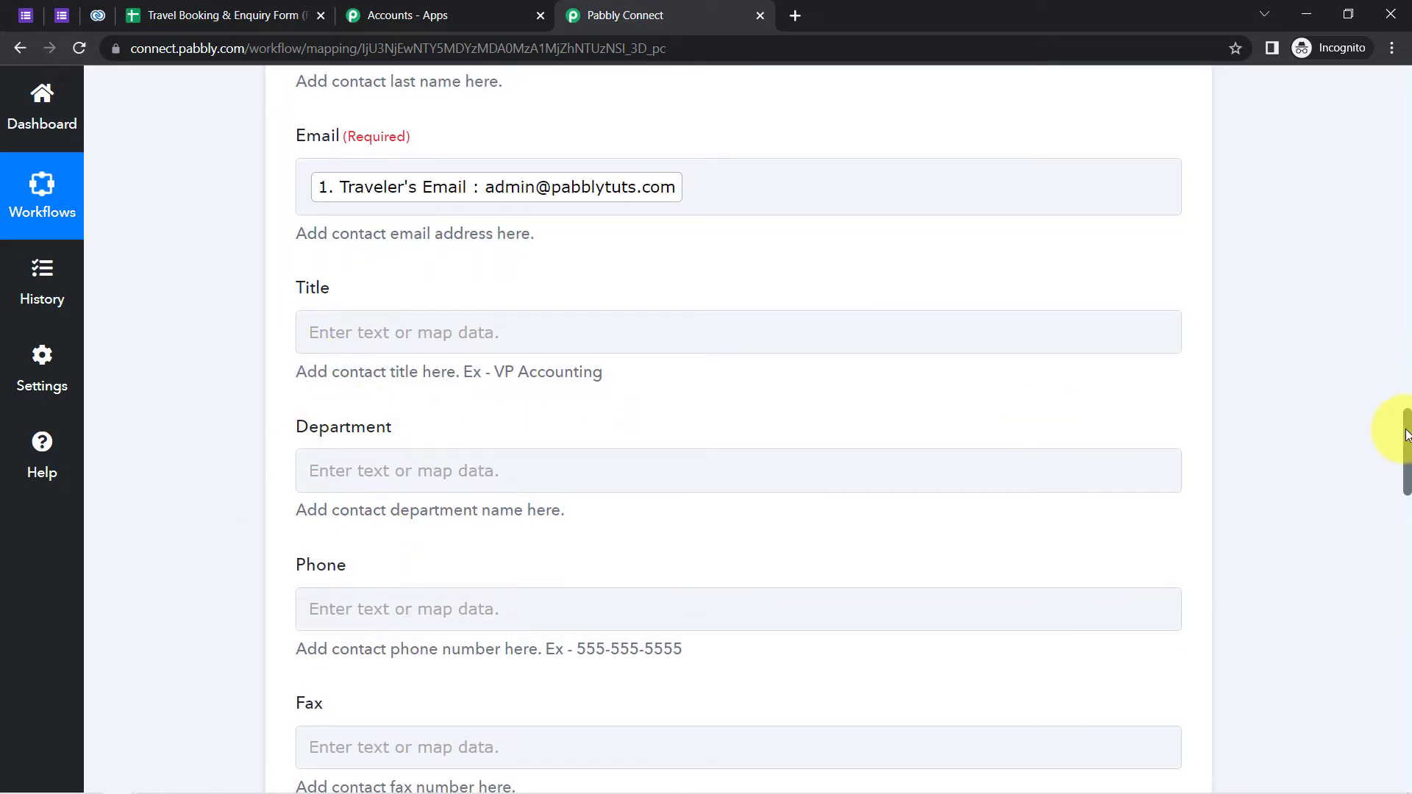
pyautogui.moveTo(1406, 439); pyautogui.dragTo(1395, 482)
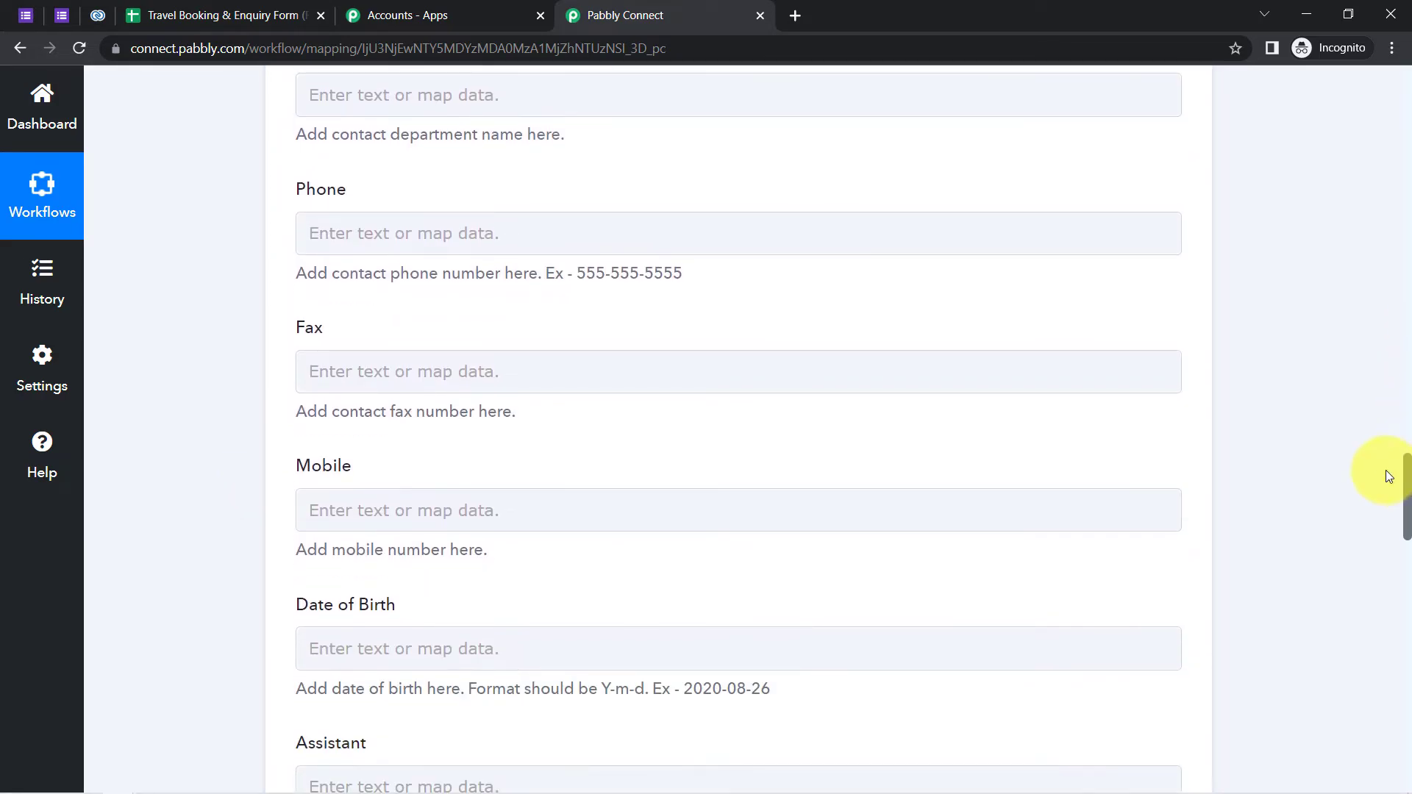
# - Search 'numb' and map Traveler's Number into the Phone field
pyautogui.click(465, 230)
pyautogui.click(342, 334)
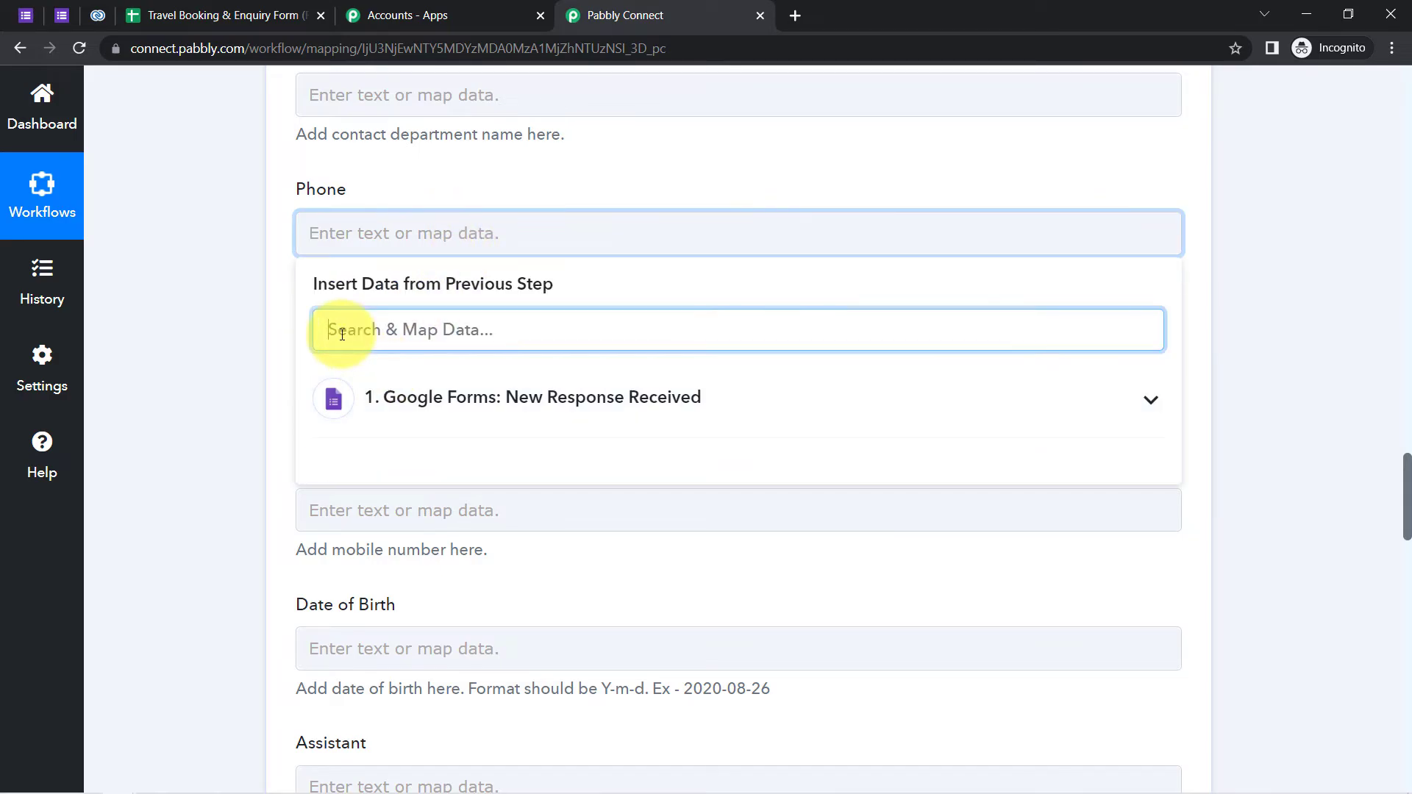
pyautogui.write('numb')
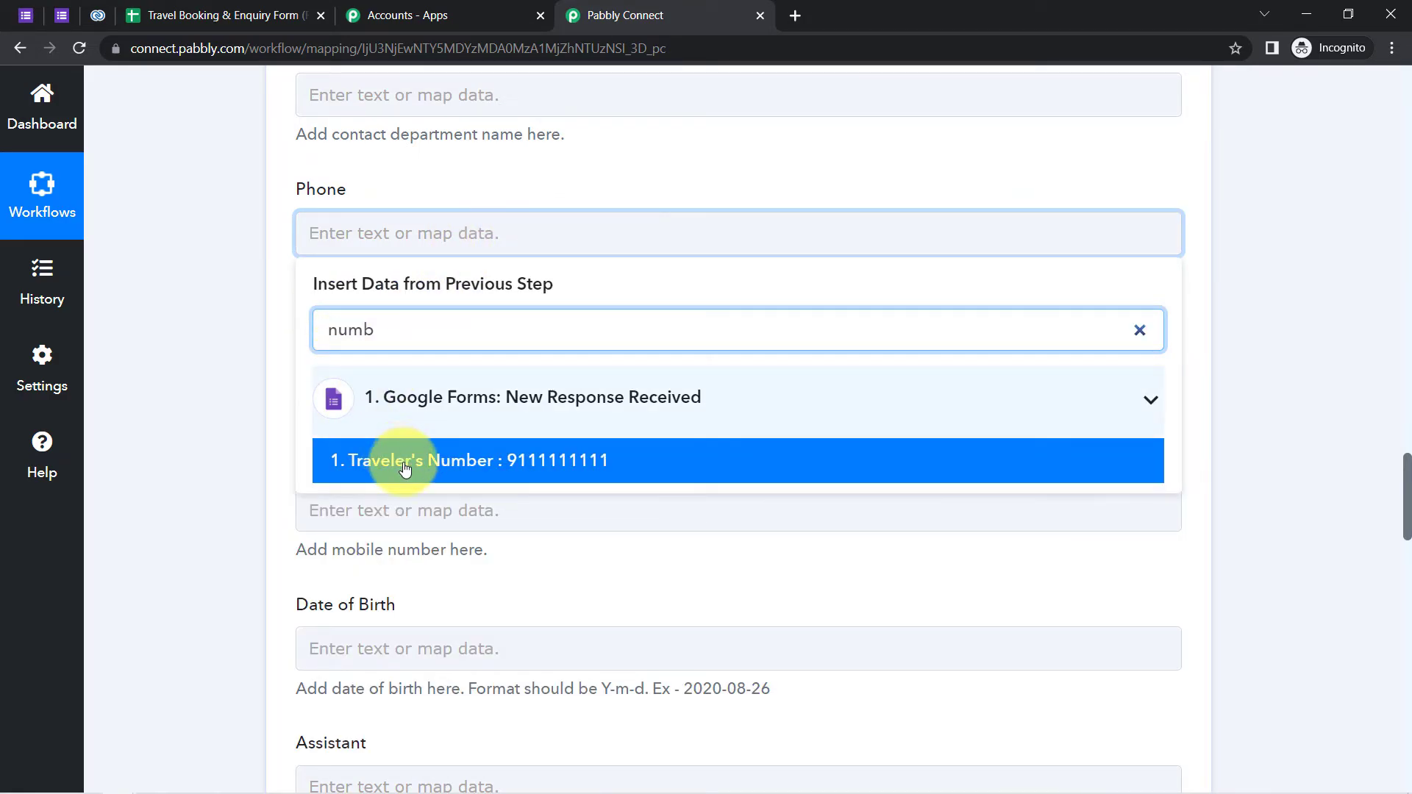
pyautogui.click(376, 467)
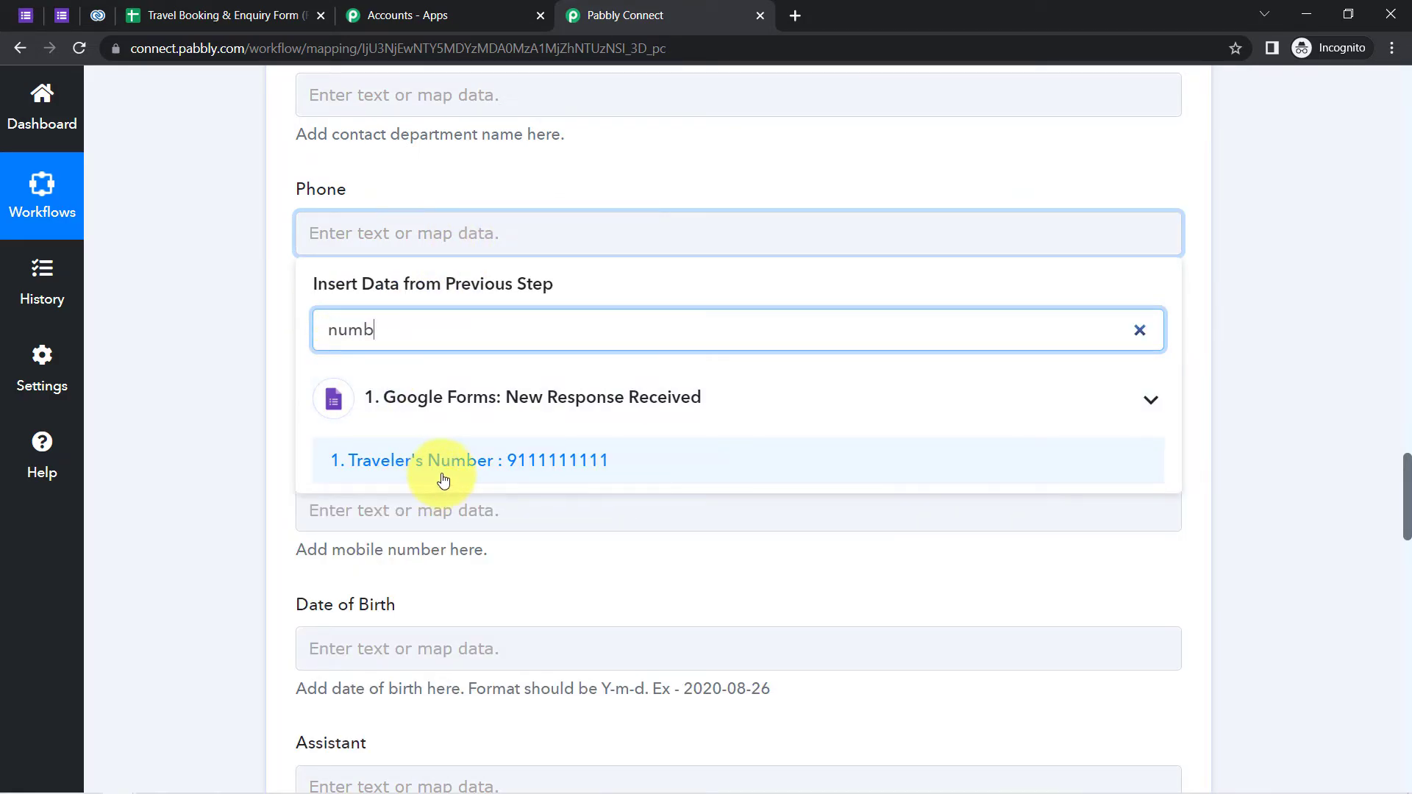
pyautogui.click(229, 394)
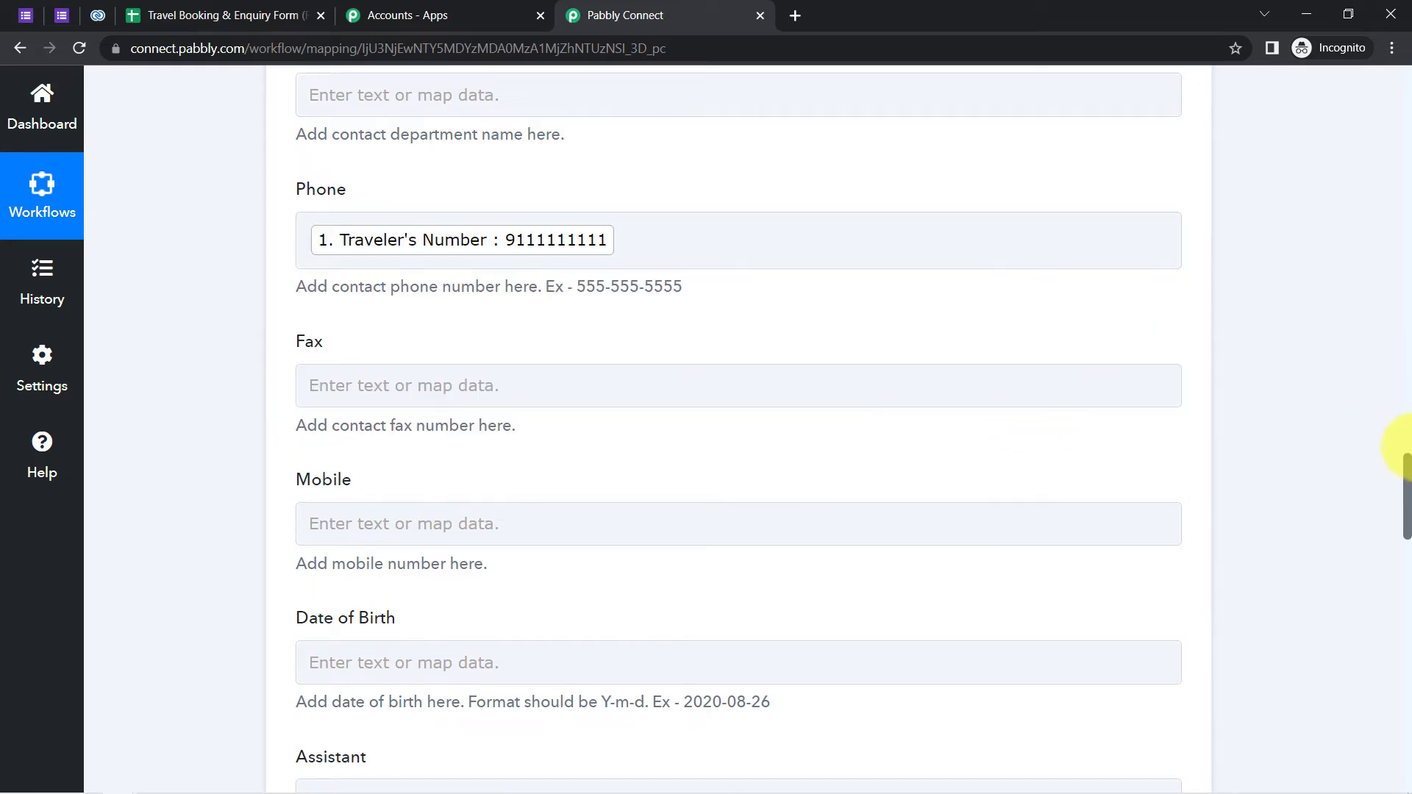
pyautogui.moveTo(1408, 479); pyautogui.dragTo(1399, 675)
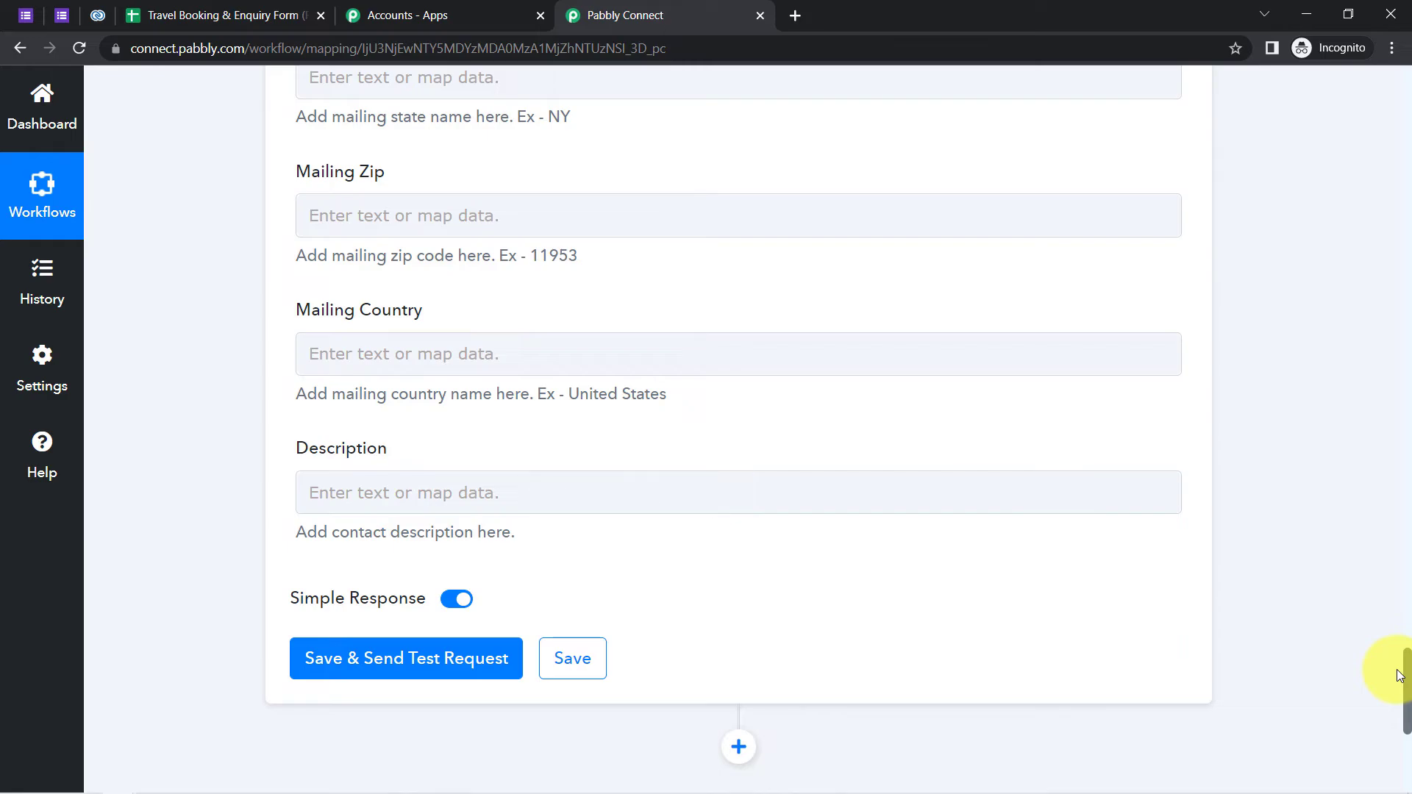
# - Save the Zoho CRM Create Contact action, send a test request, and confirm the SUCCESS response
pyautogui.moveTo(1399, 675); pyautogui.dragTo(1399, 691)
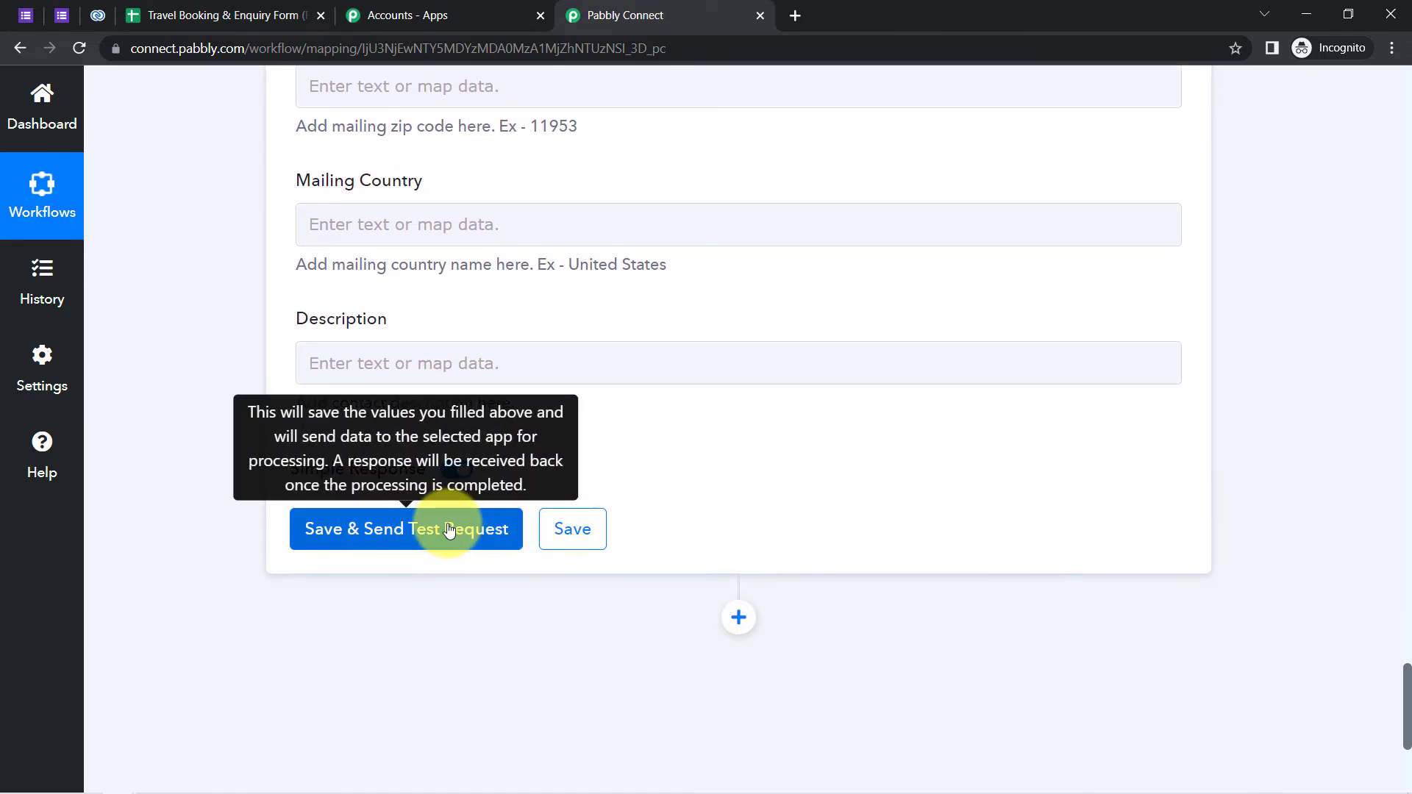
pyautogui.click(450, 529)
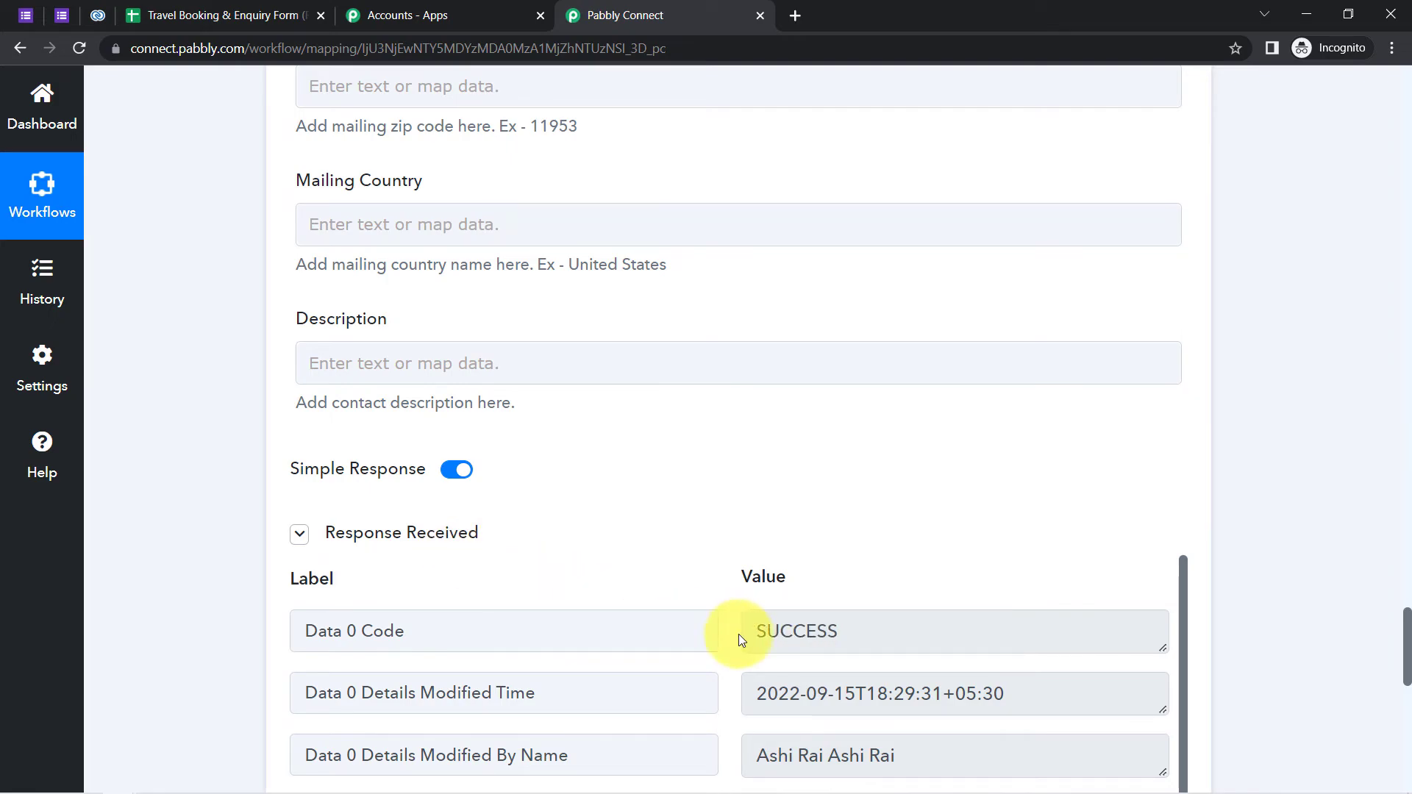
pyautogui.doubleClick(767, 631)
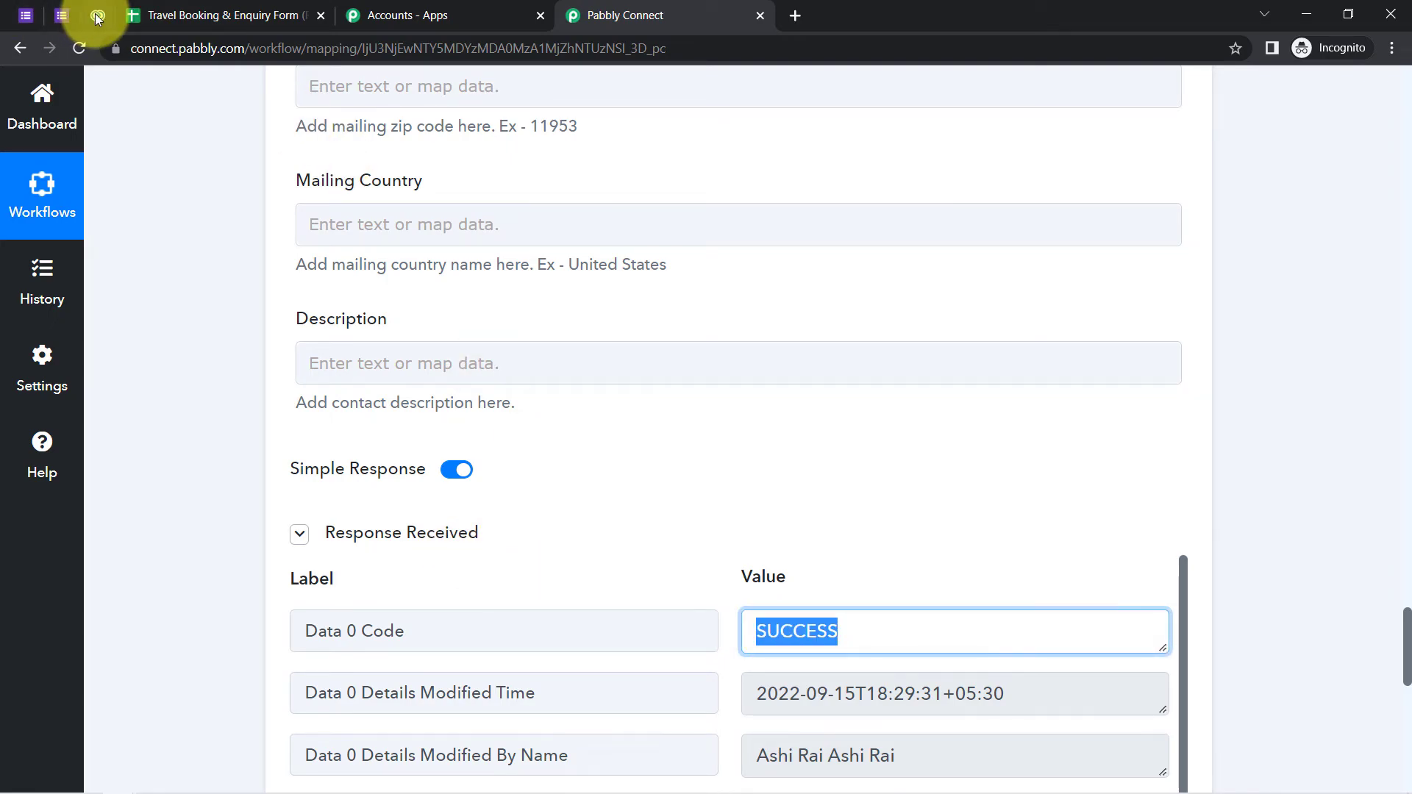
pyautogui.click(98, 15)
# - Reload Zoho CRM Contacts to verify the new test contact, then return to the Pabbly workflow
pyautogui.click(166, 49)
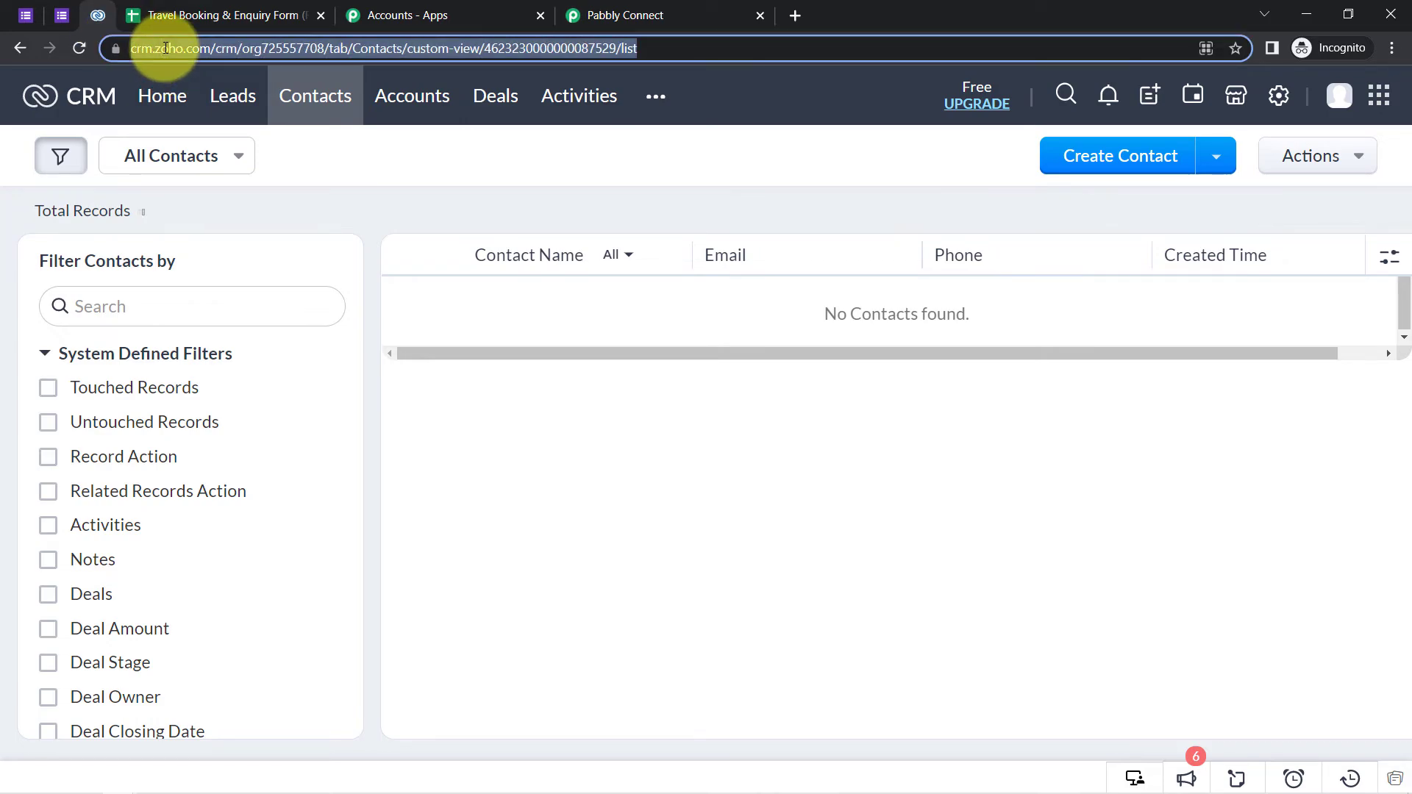
pyautogui.press('Return')
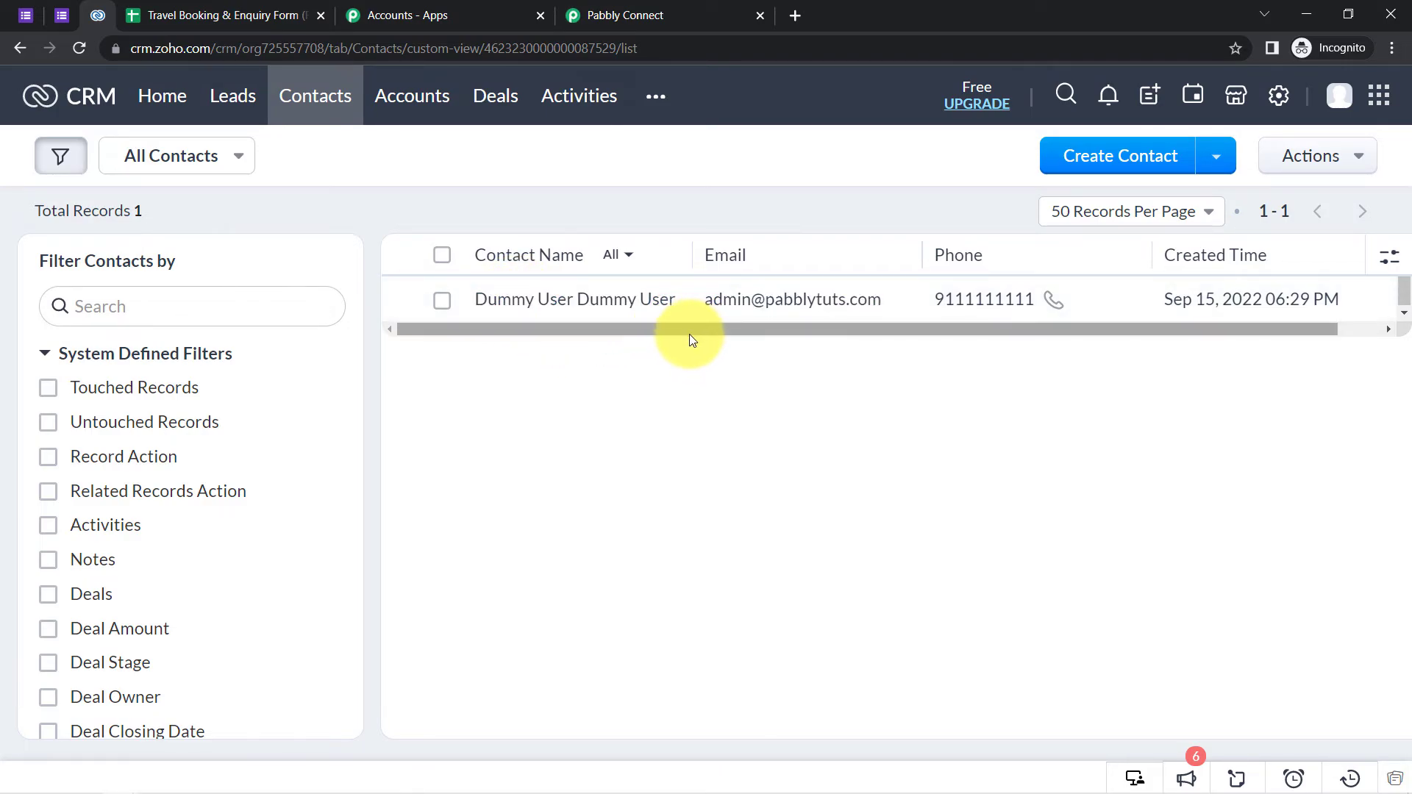
pyautogui.moveTo(685, 330); pyautogui.dragTo(794, 370)
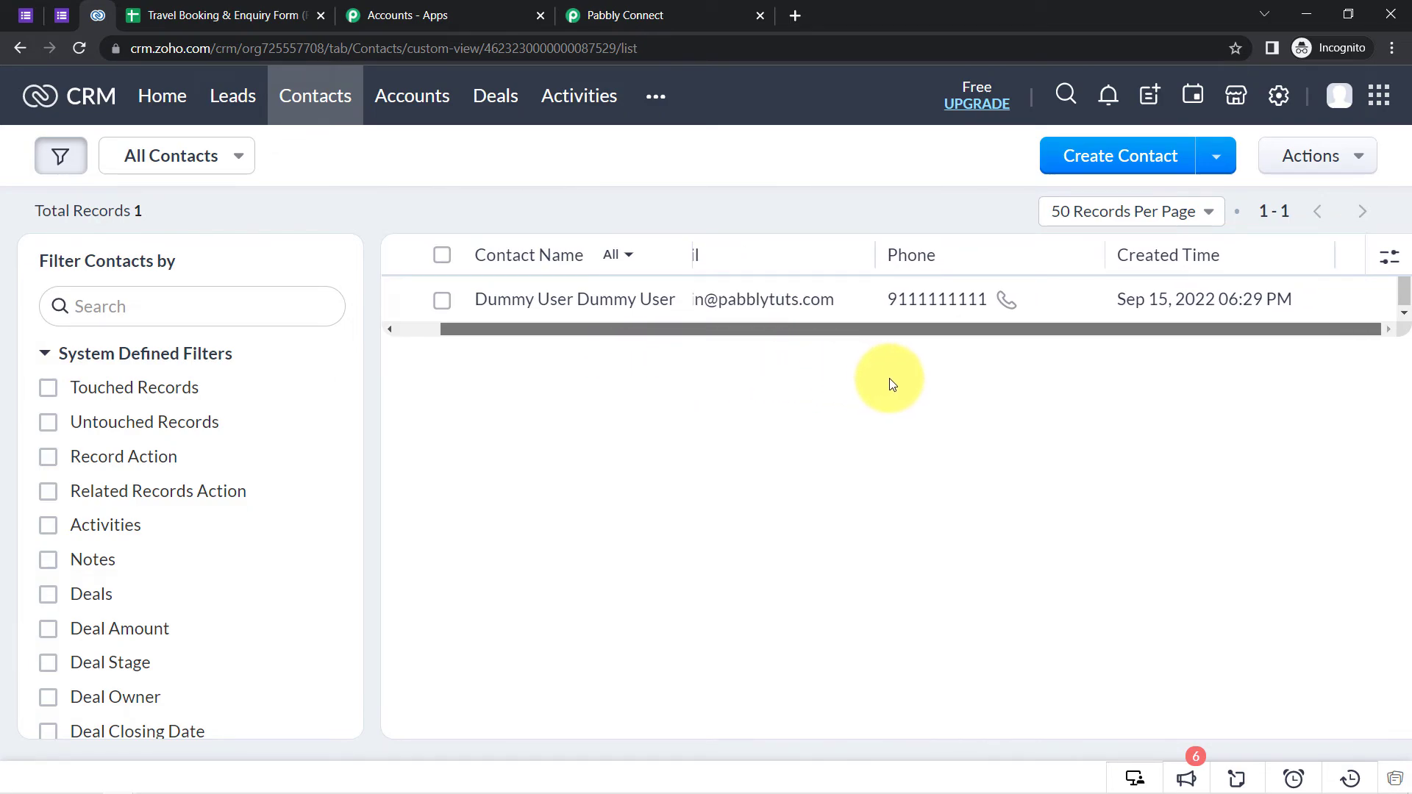
pyautogui.moveTo(1252, 299); pyautogui.dragTo(1166, 294)
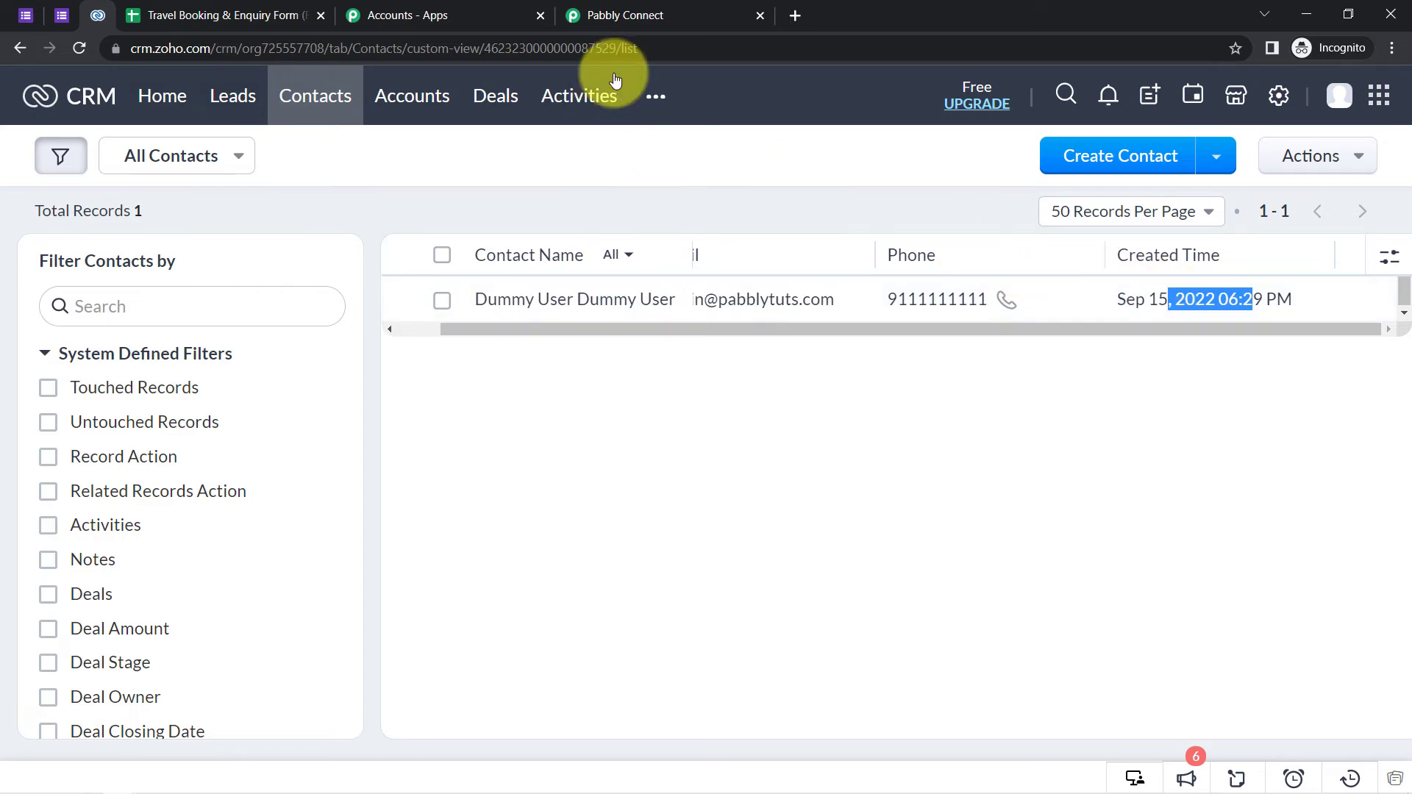
pyautogui.click(627, 16)
pyautogui.moveTo(1405, 655); pyautogui.dragTo(1400, 103)
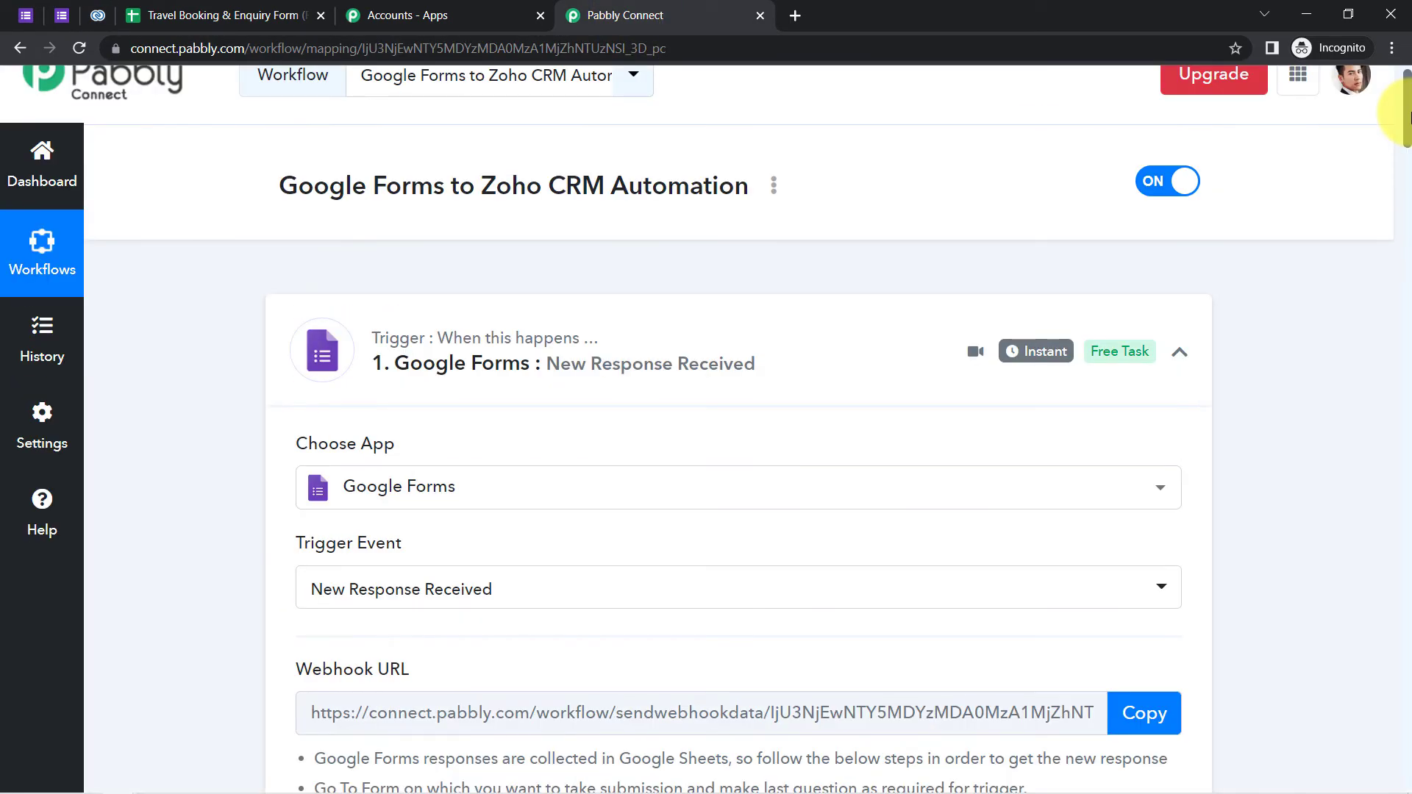
# - Collapse the Google Forms trigger and Zoho CRM action cards, then re-expand the action
pyautogui.click(479, 365)
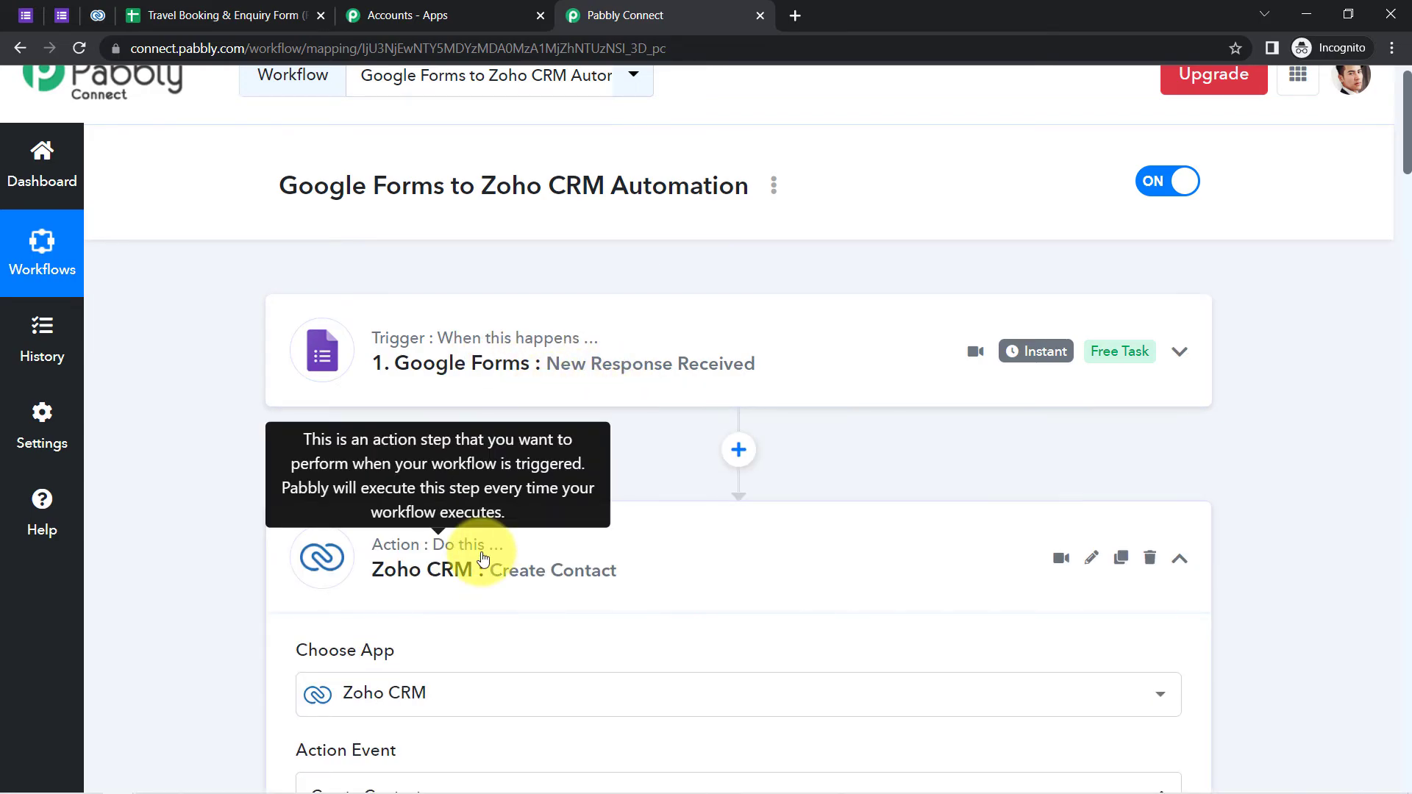
pyautogui.click(482, 559)
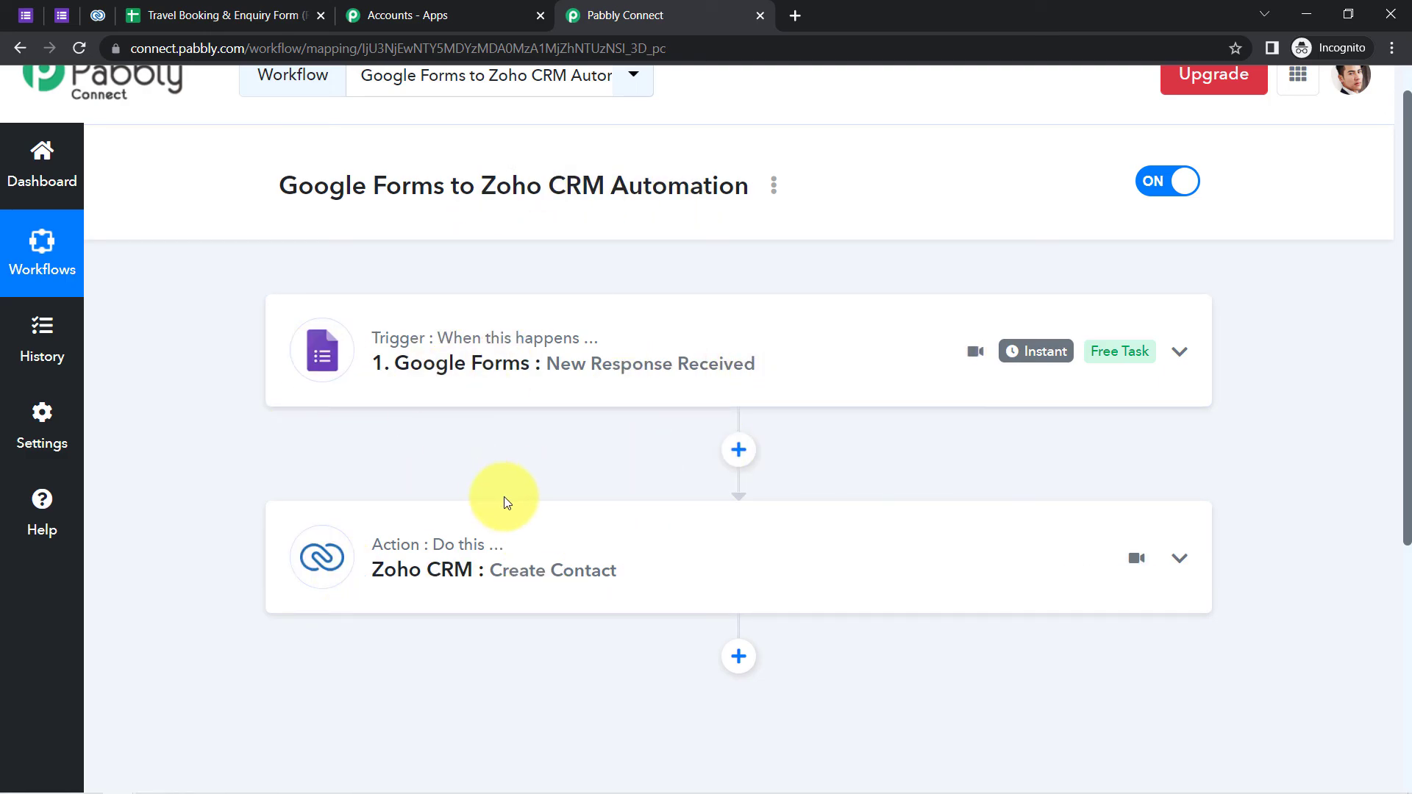
pyautogui.click(488, 544)
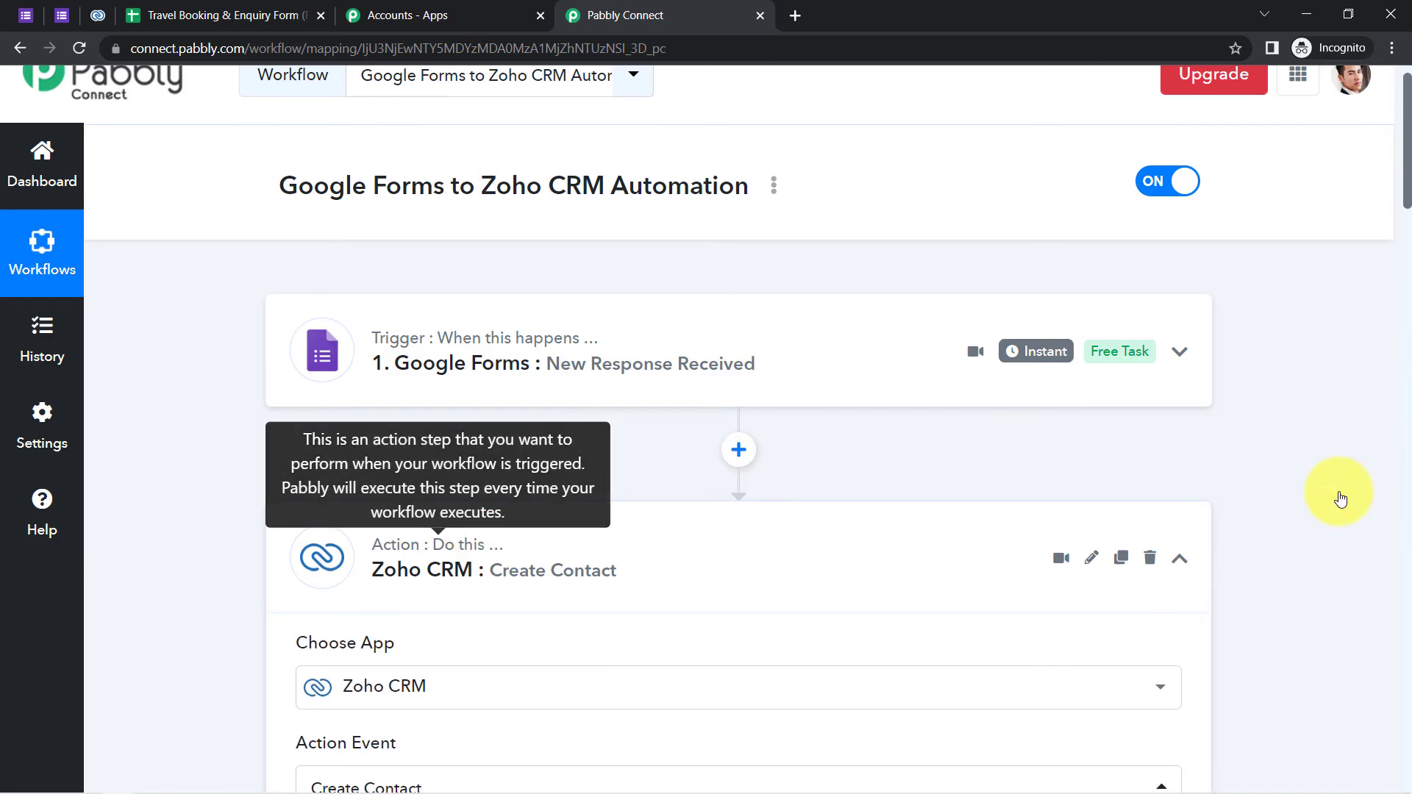
pyautogui.moveTo(1407, 163); pyautogui.dragTo(1394, 298)
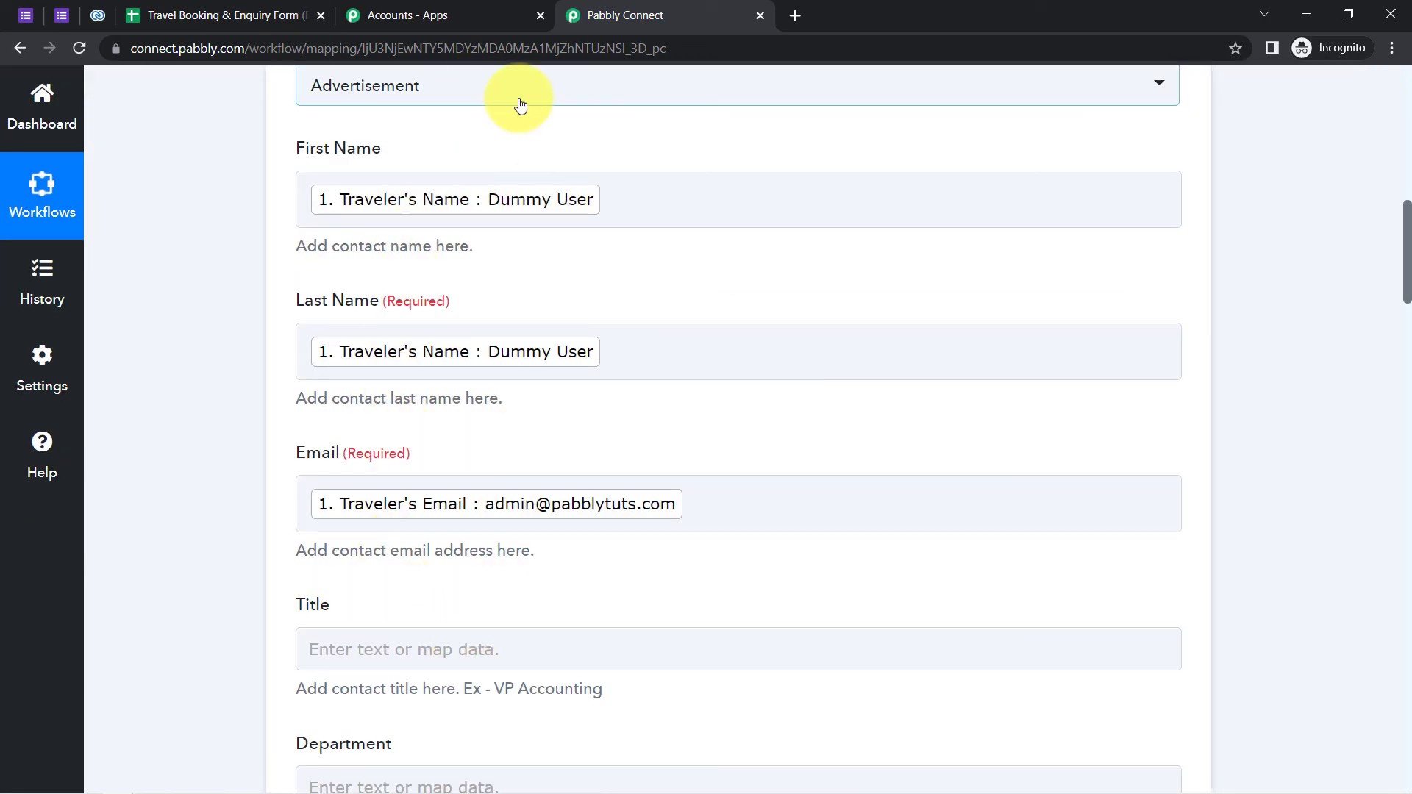
# - Review the Traveler's Name mapping in First Name, then collapse the Zoho CRM action again
pyautogui.click(482, 217)
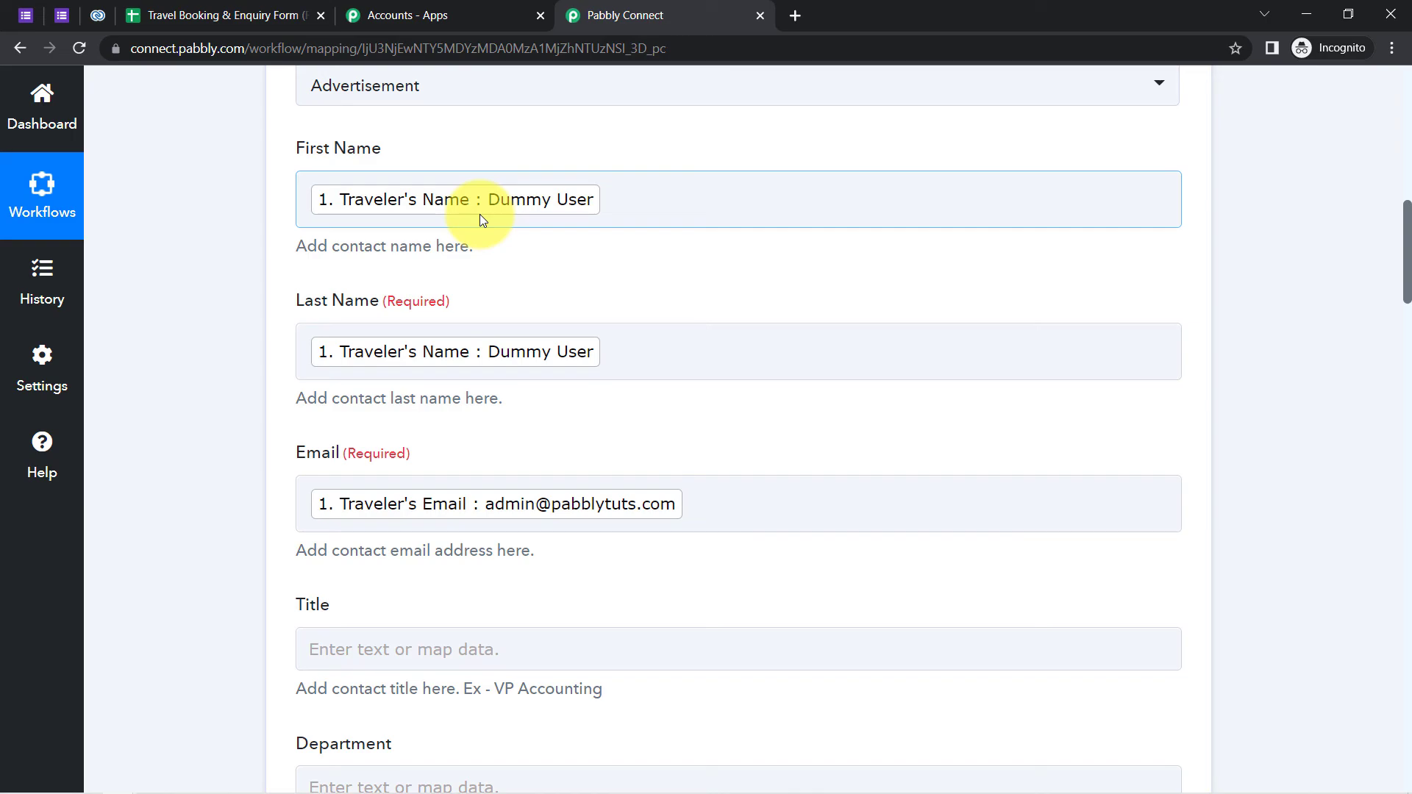
pyautogui.click(446, 187)
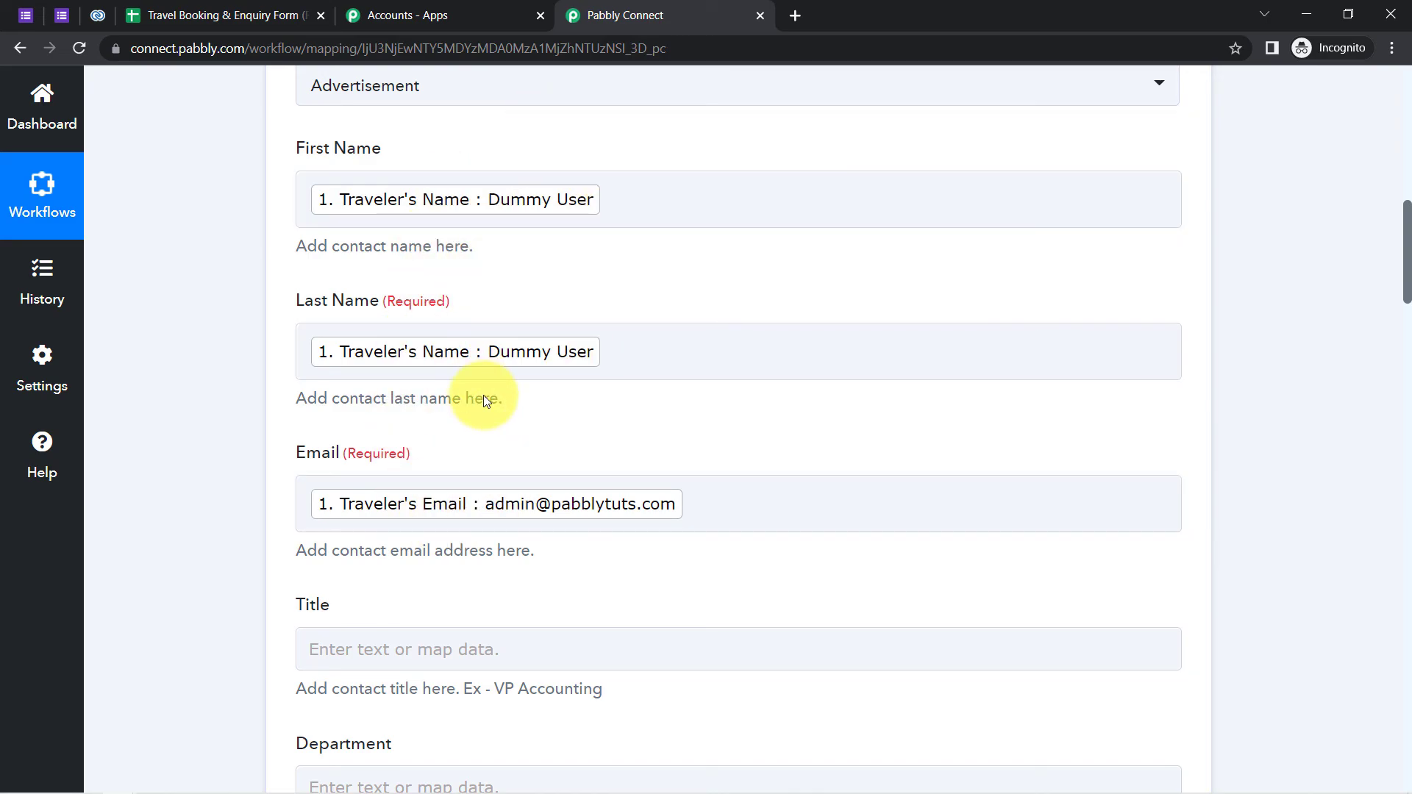
pyautogui.click(482, 217)
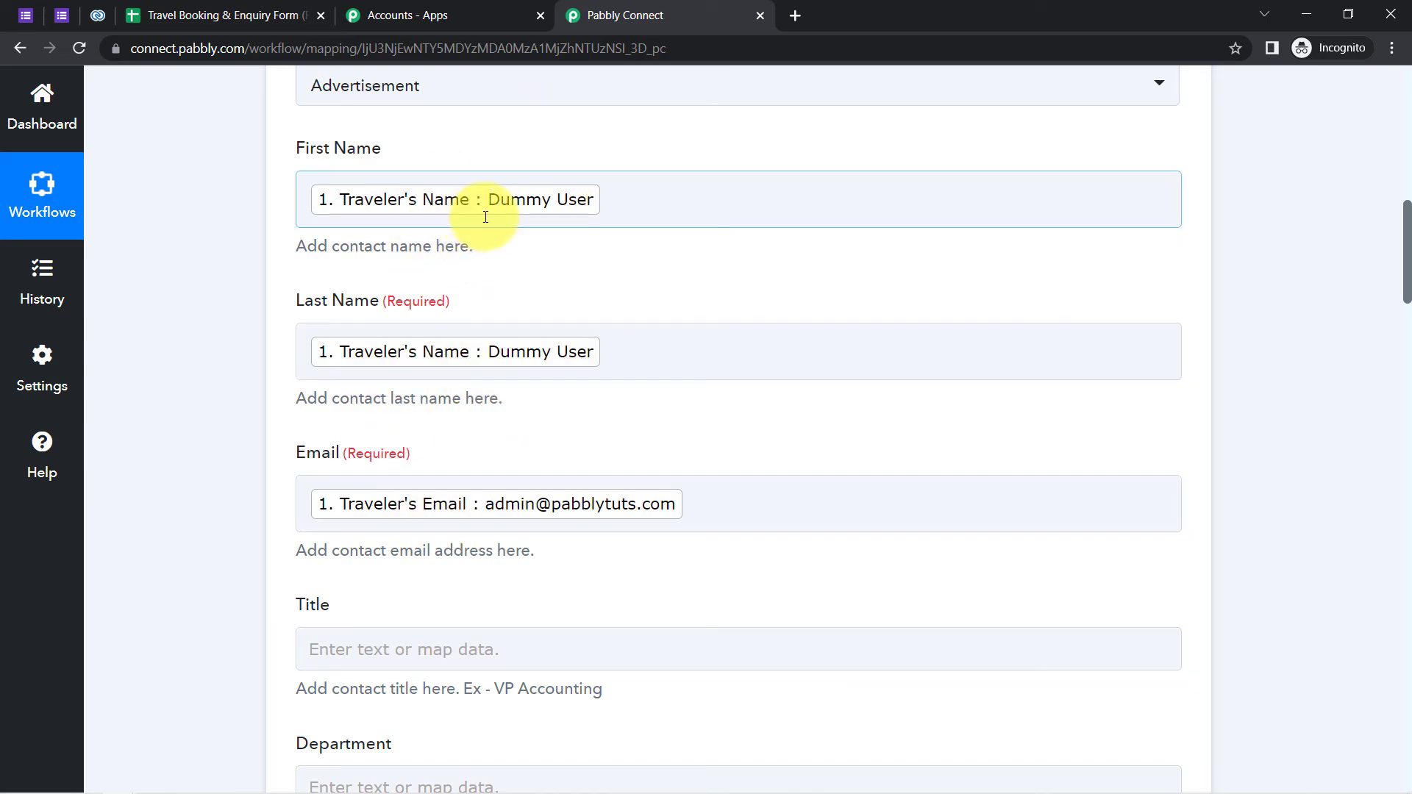
pyautogui.click(809, 252)
pyautogui.moveTo(1408, 294); pyautogui.dragTo(1397, 194)
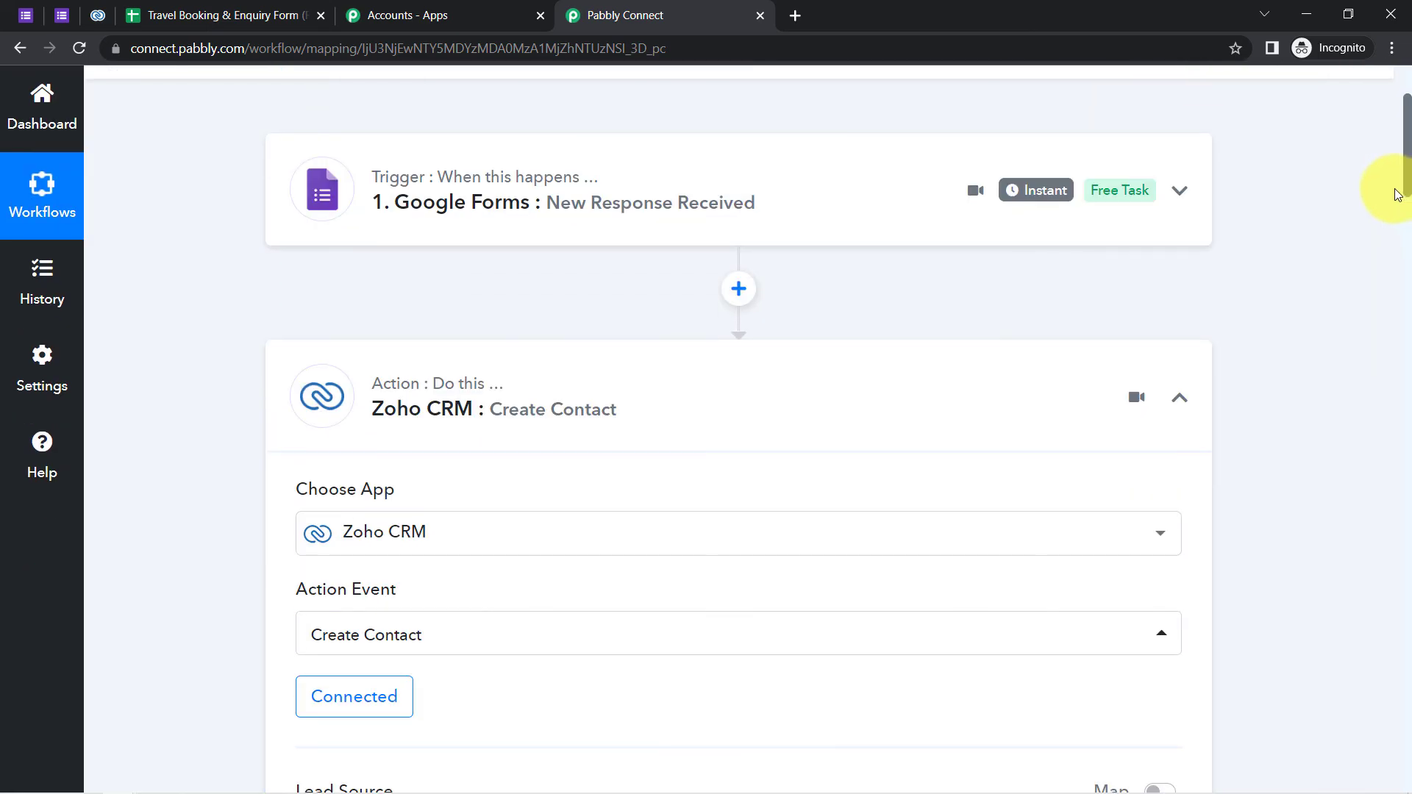
pyautogui.click(495, 422)
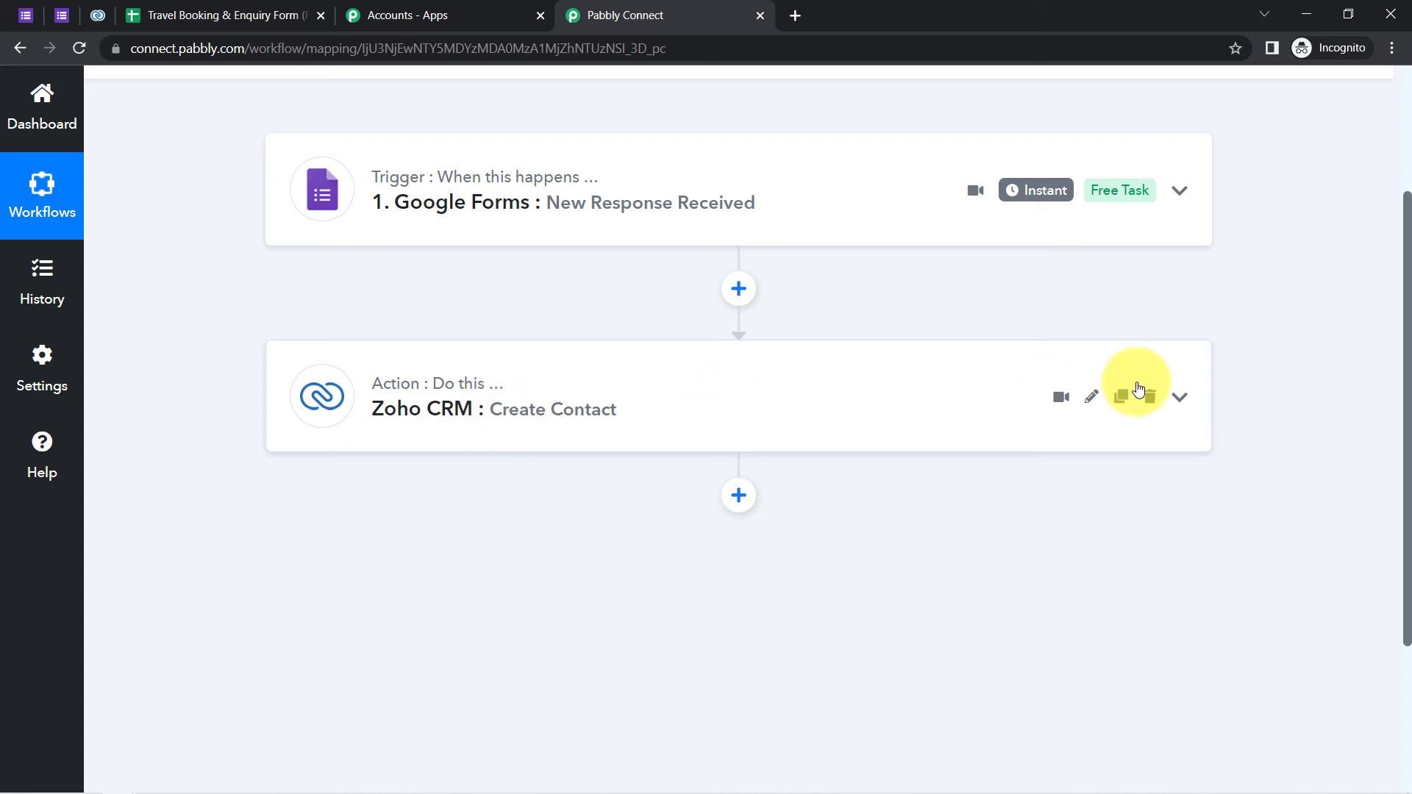
pyautogui.moveTo(1408, 394); pyautogui.dragTo(1390, 294)
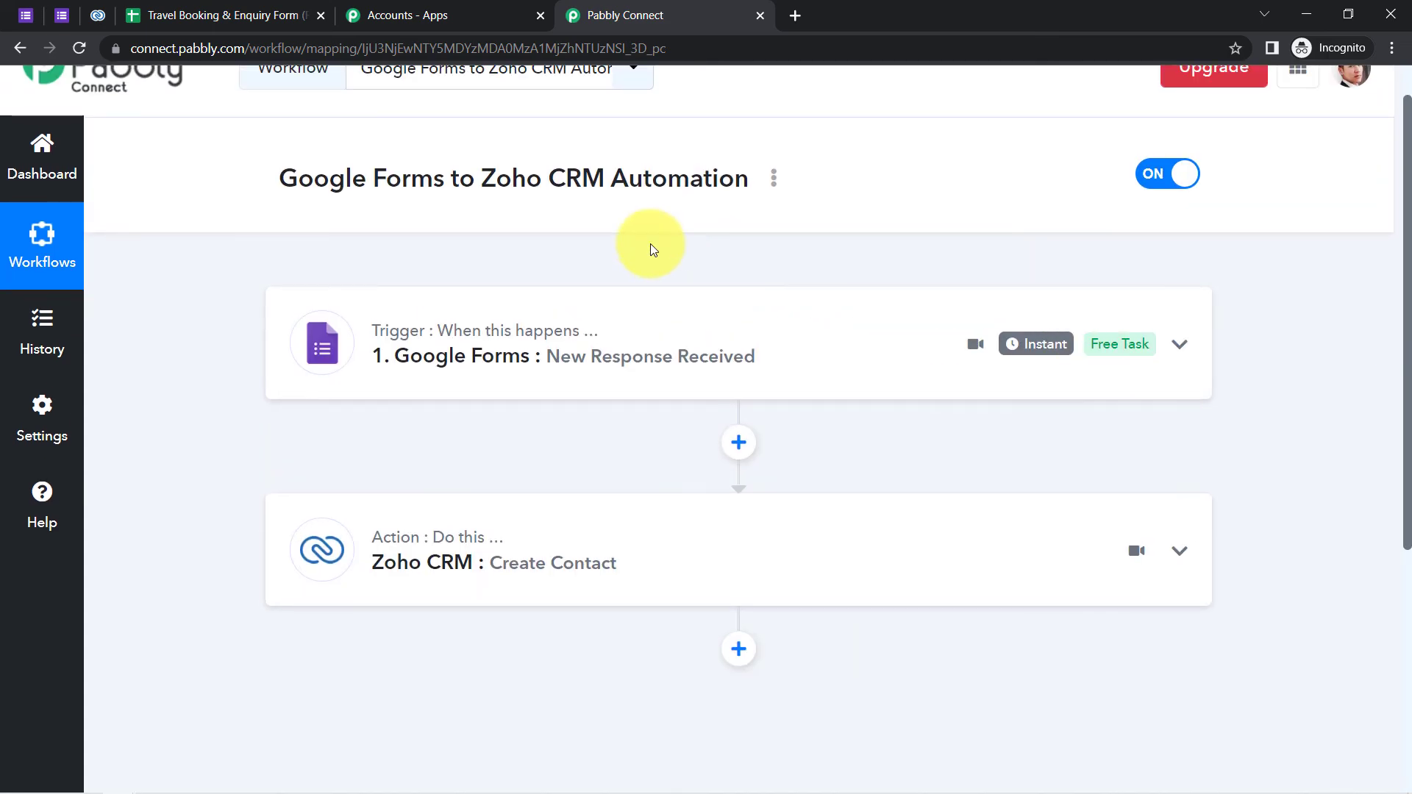
# - Generate a share link for the 'Google Forms to Zoho CRM Automation' workflow and select it
pyautogui.click(770, 189)
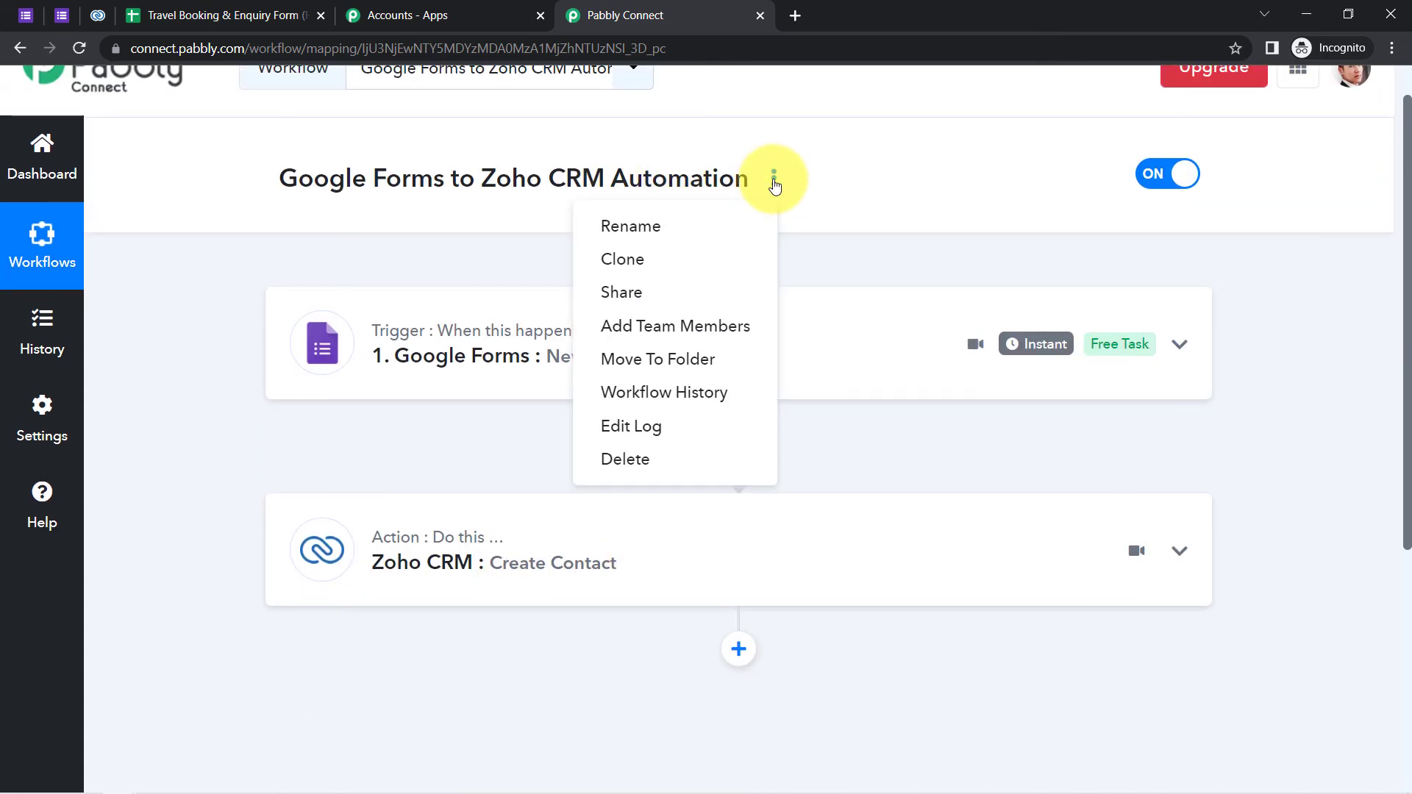
pyautogui.click(581, 298)
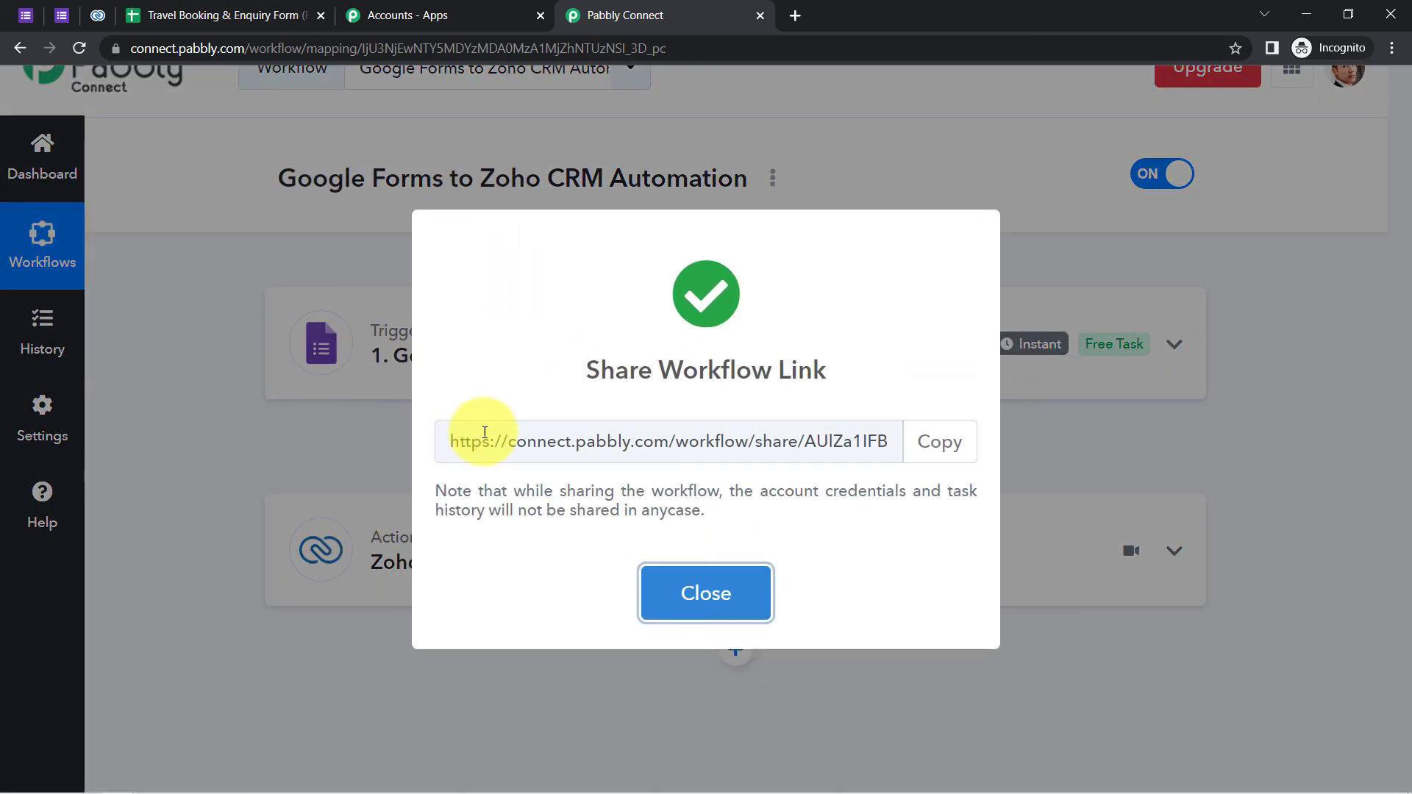
pyautogui.moveTo(502, 433); pyautogui.dragTo(851, 432)
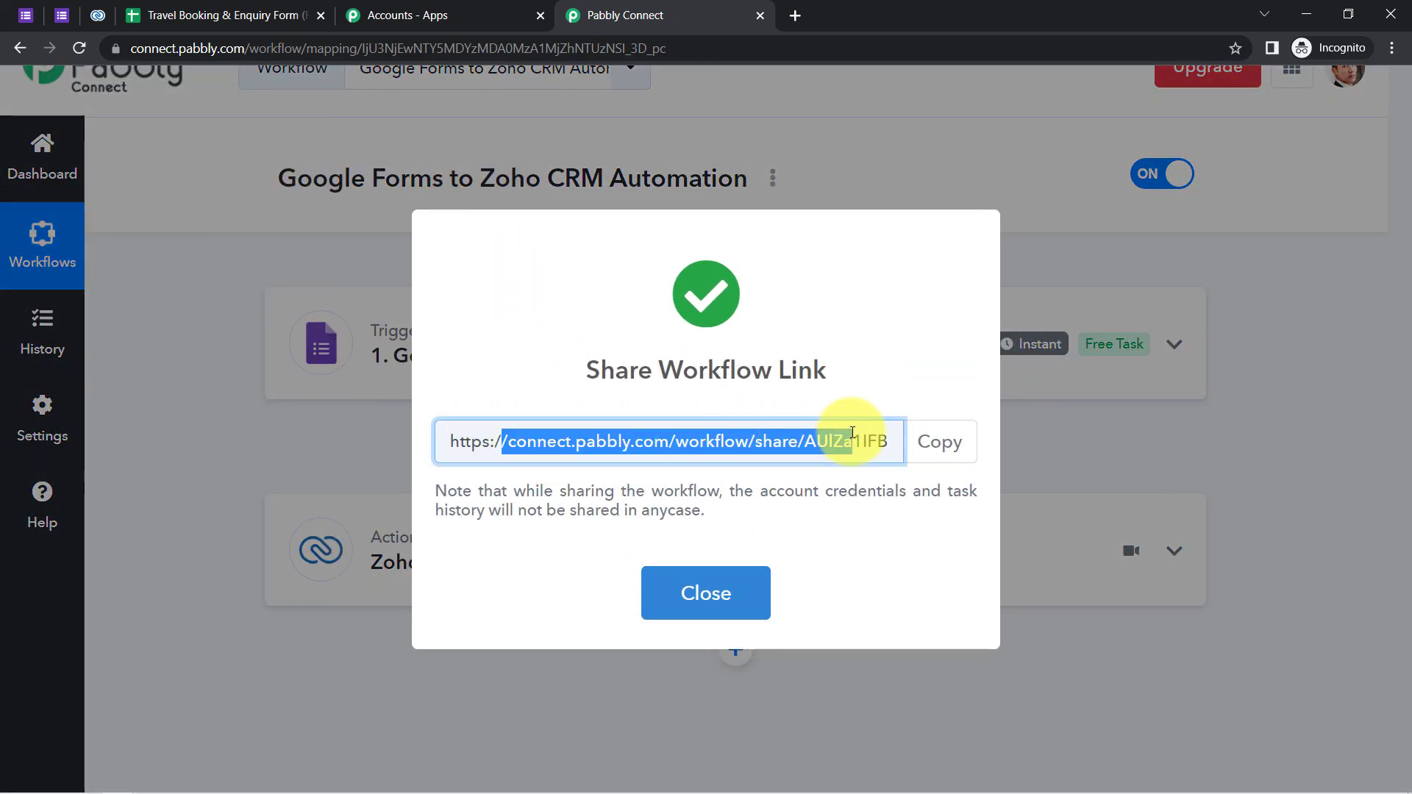